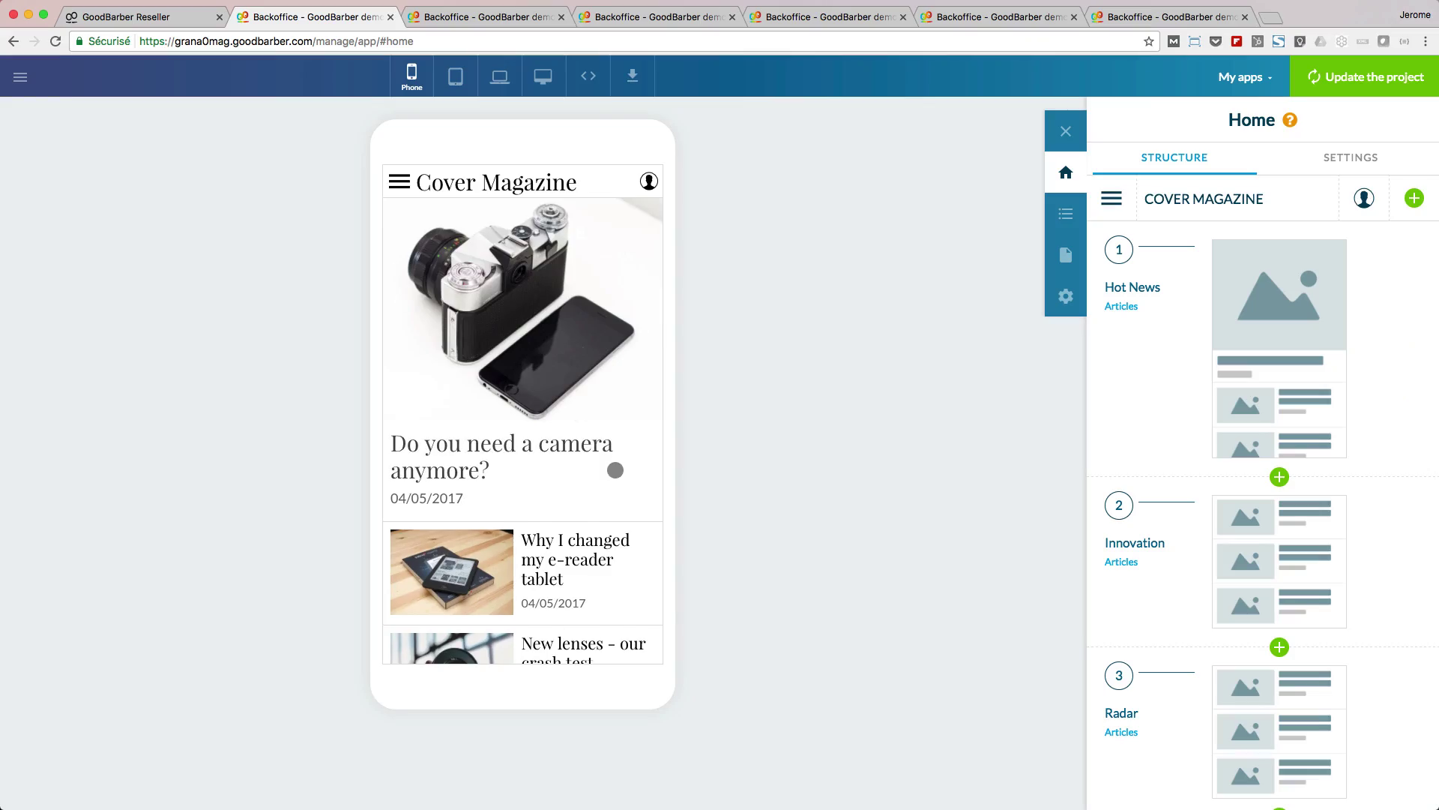
Scroll through the Cover Magazine home in the phone preview
{"action": "scroll", "coordinate": [616, 469], "scroll_direction": "down", "scroll_amount": 5}
{"action": "scroll", "coordinate": [615, 469], "scroll_direction": "down", "scroll_amount": 10}
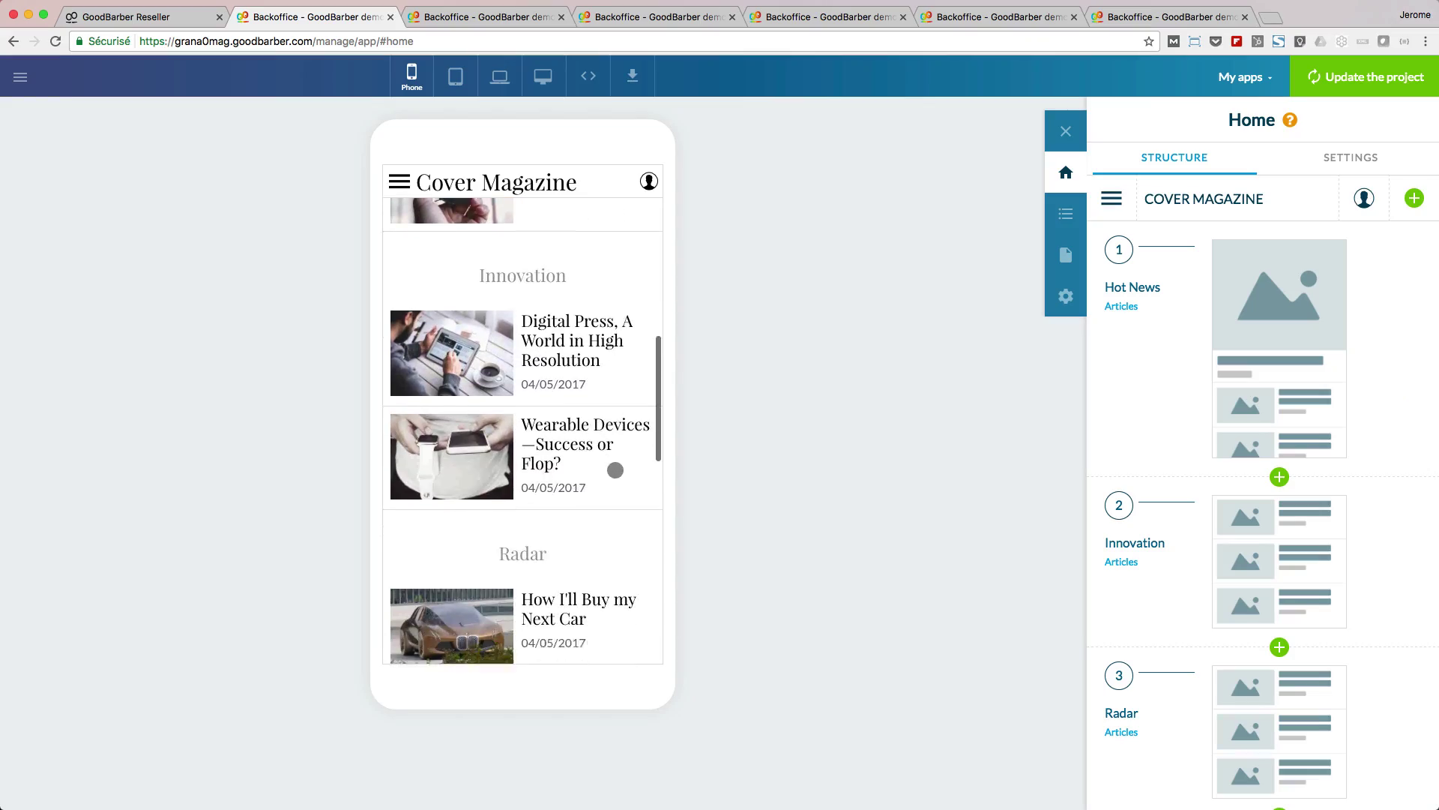
{"action": "scroll", "coordinate": [616, 470], "scroll_direction": "down", "scroll_amount": 5}
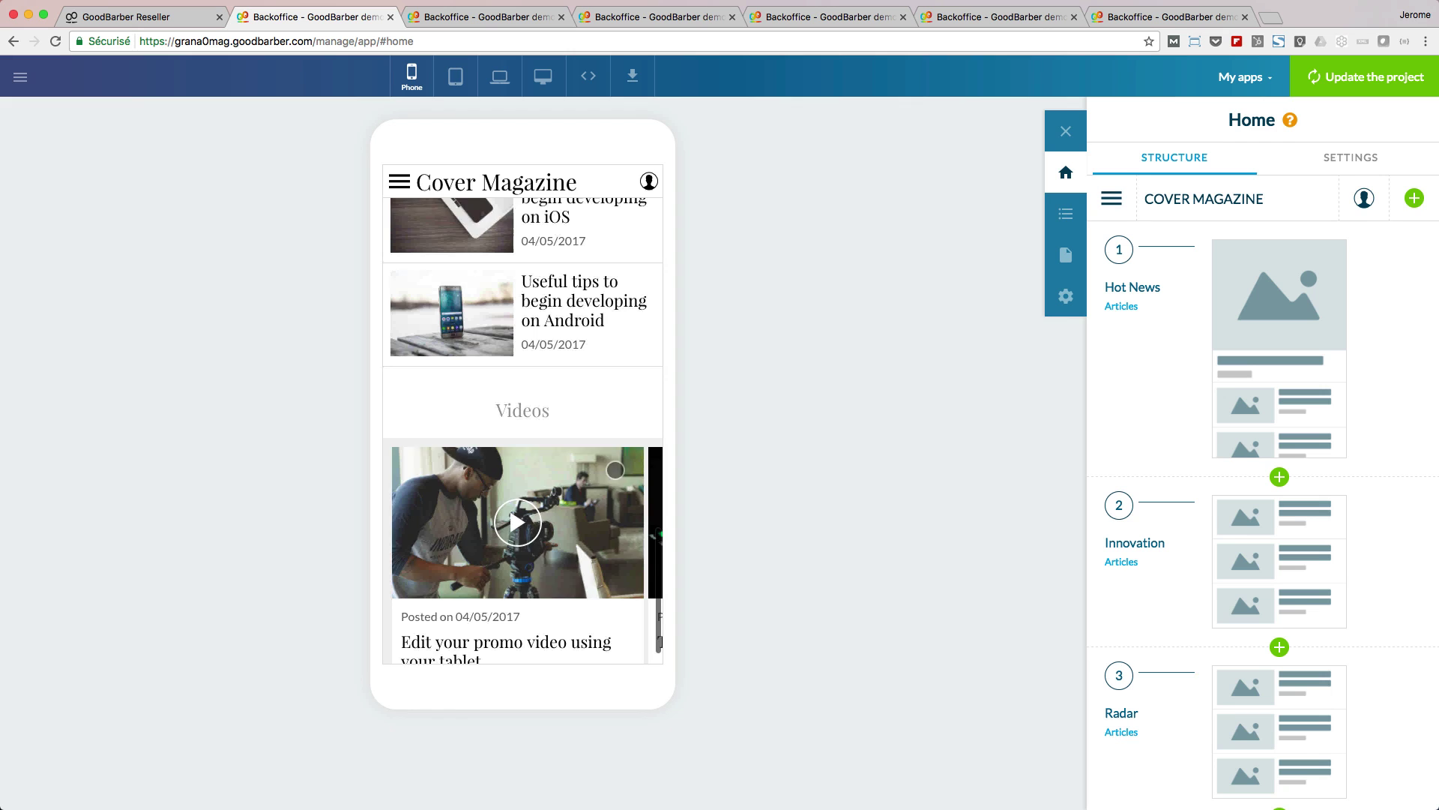
Switch the preview to a landscape tablet and scroll through the home
{"action": "left_click", "coordinate": [455, 74]}
{"action": "left_click", "coordinate": [766, 128]}
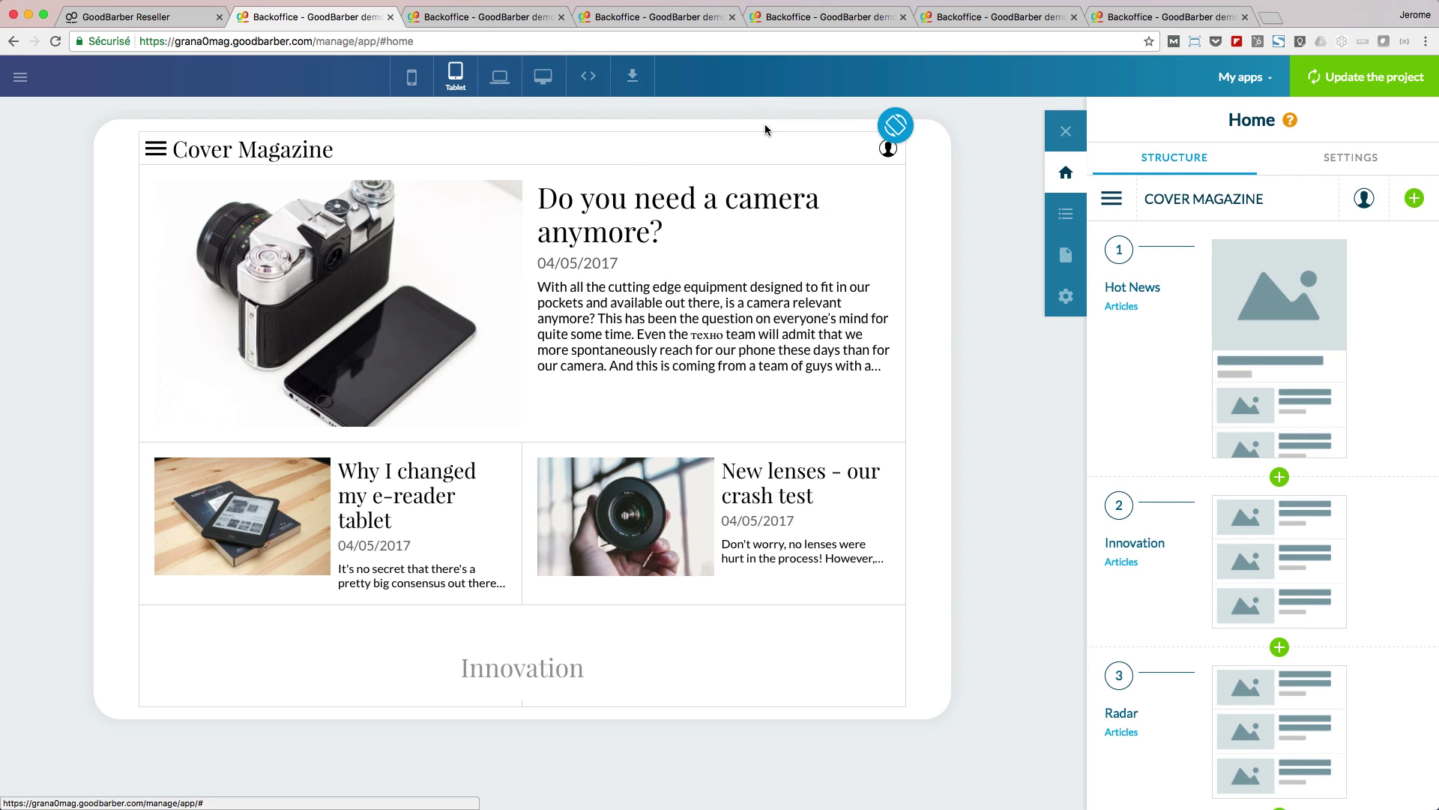
{"action": "scroll", "coordinate": [711, 398], "scroll_direction": "down", "scroll_amount": 4}
{"action": "scroll", "coordinate": [712, 398], "scroll_direction": "down", "scroll_amount": 10}
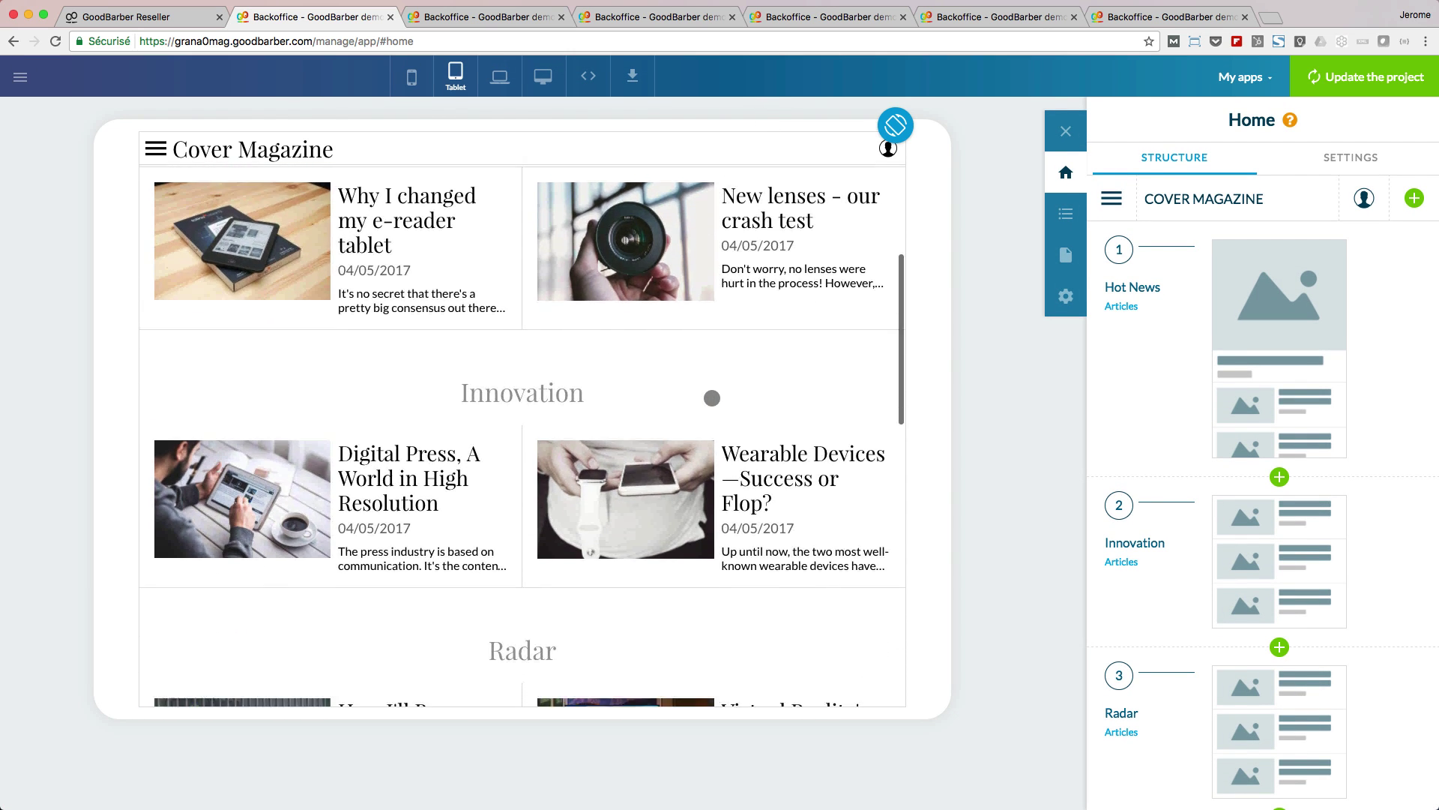
{"action": "scroll", "coordinate": [712, 398], "scroll_direction": "down", "scroll_amount": 5}
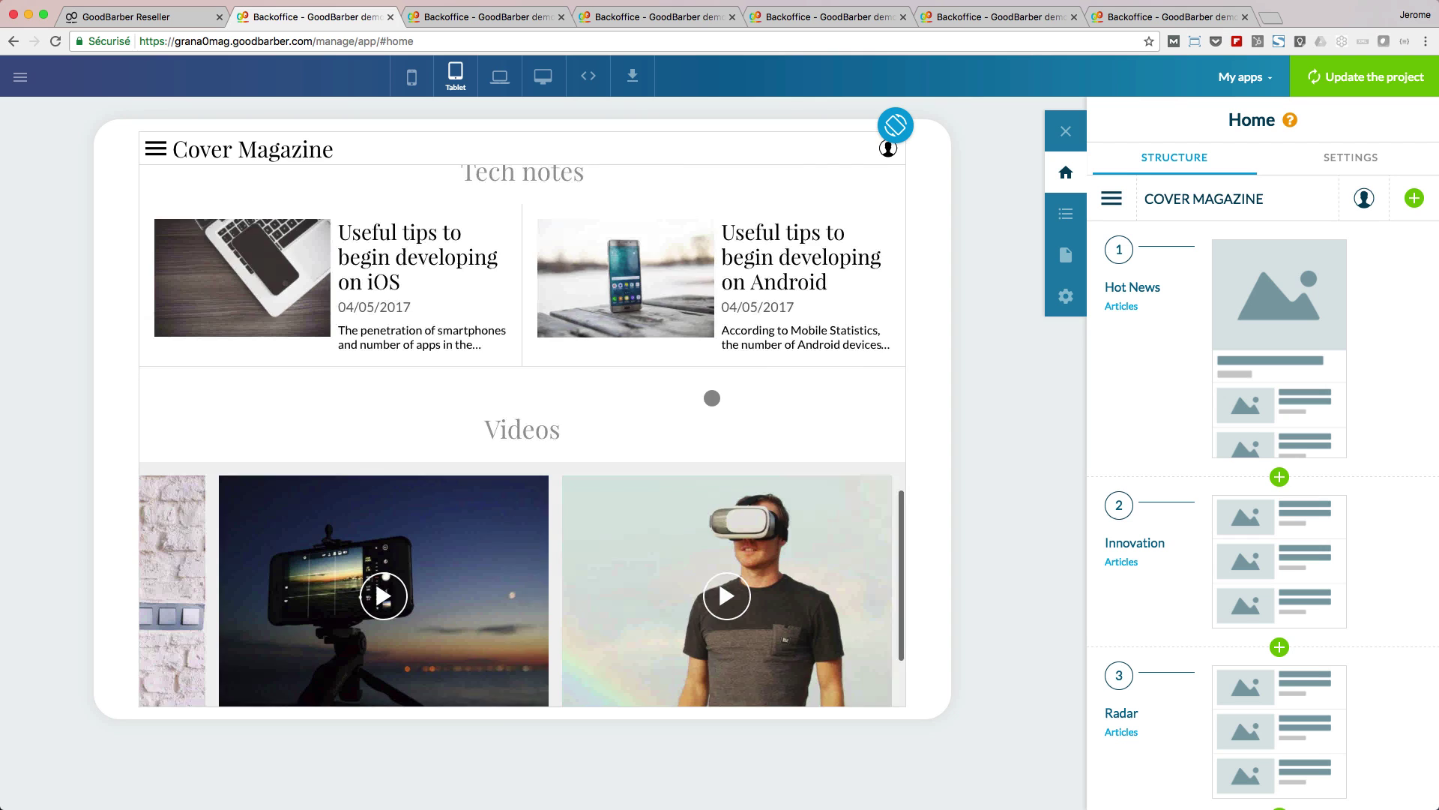
In the BlizardTV demo, advance the featured video carousel three slides and scroll the home
{"action": "key", "text": "ctrl+Tab"}
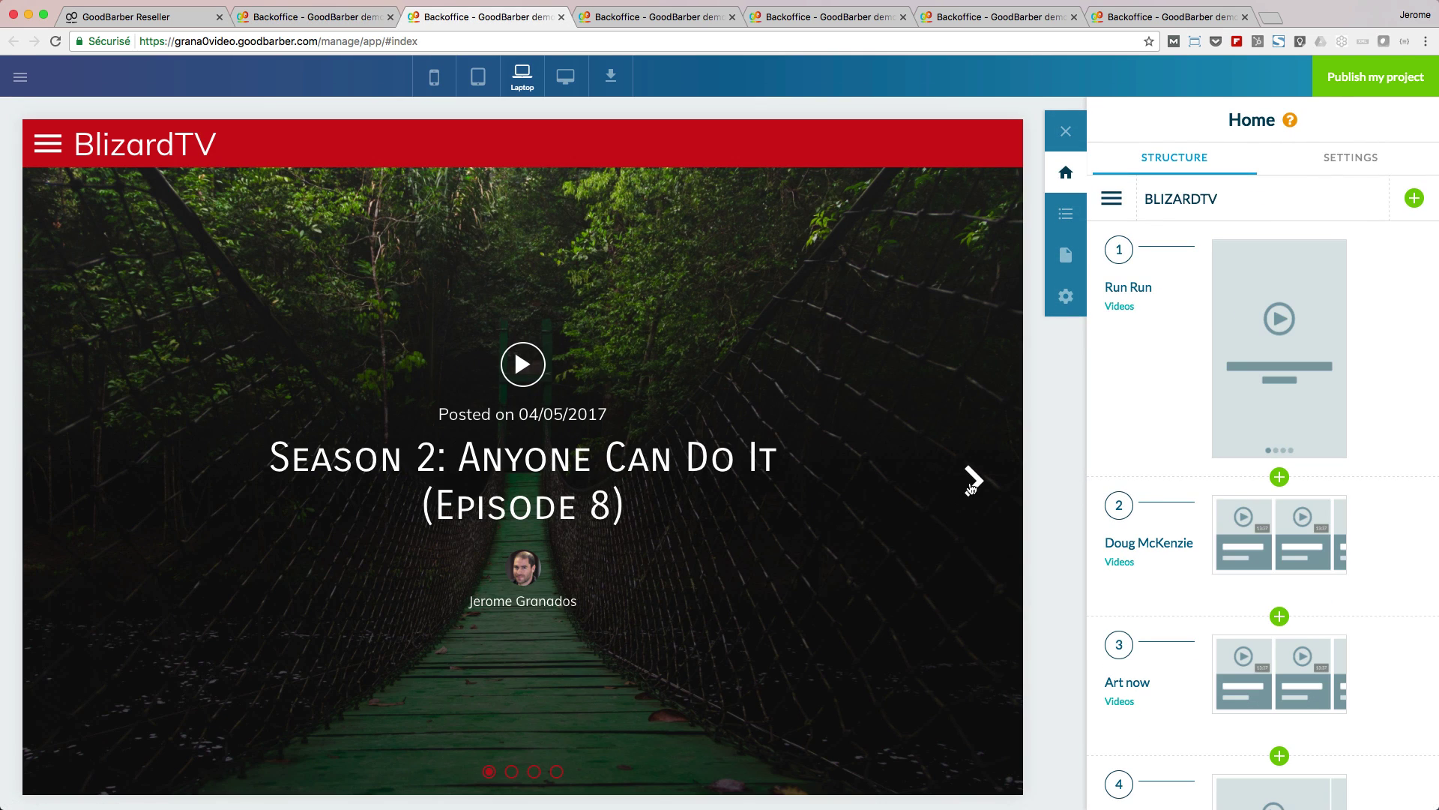
{"action": "left_click", "coordinate": [973, 482]}
{"action": "left_click", "coordinate": [974, 482]}
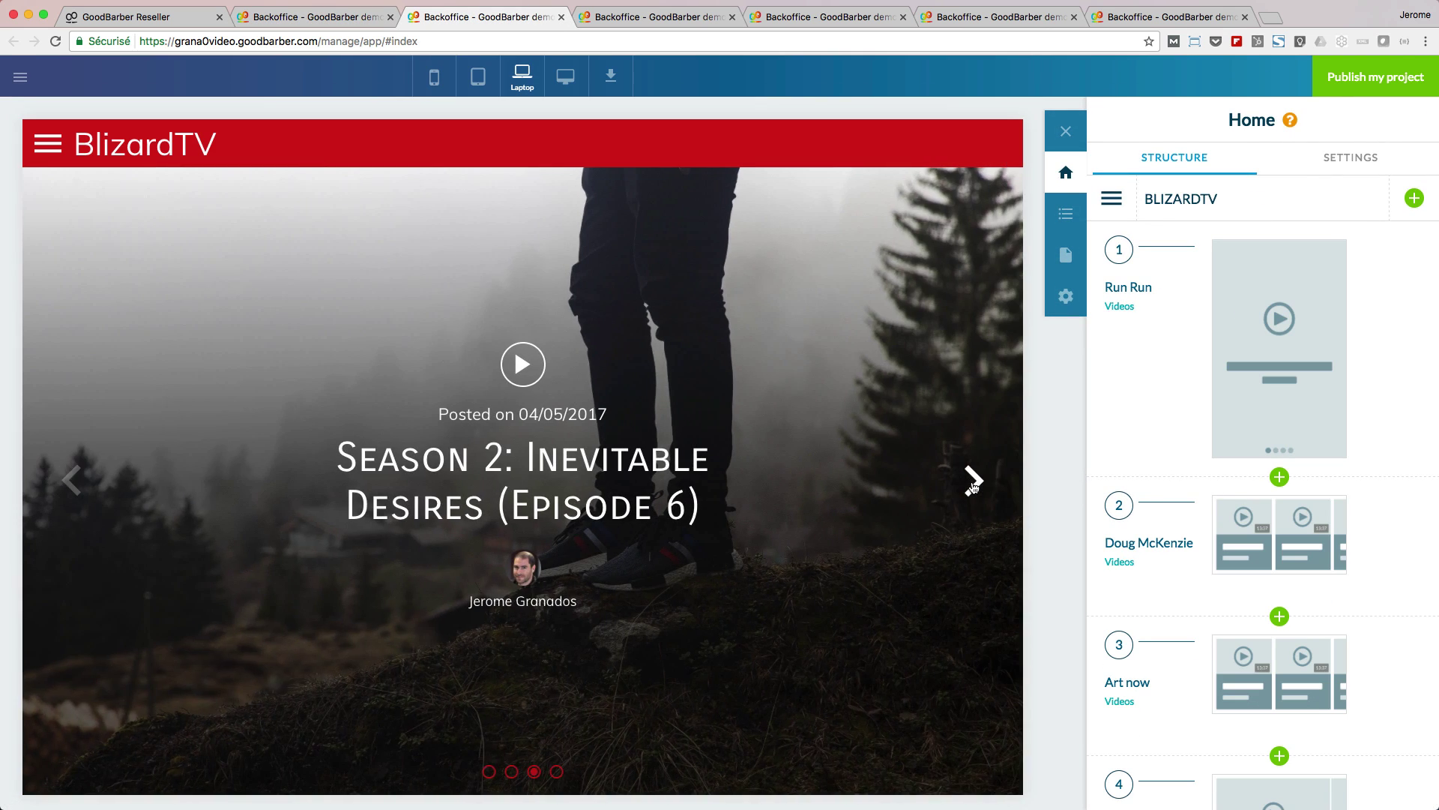
{"action": "left_click", "coordinate": [973, 488]}
{"action": "scroll", "coordinate": [899, 550], "scroll_direction": "down", "scroll_amount": 7}
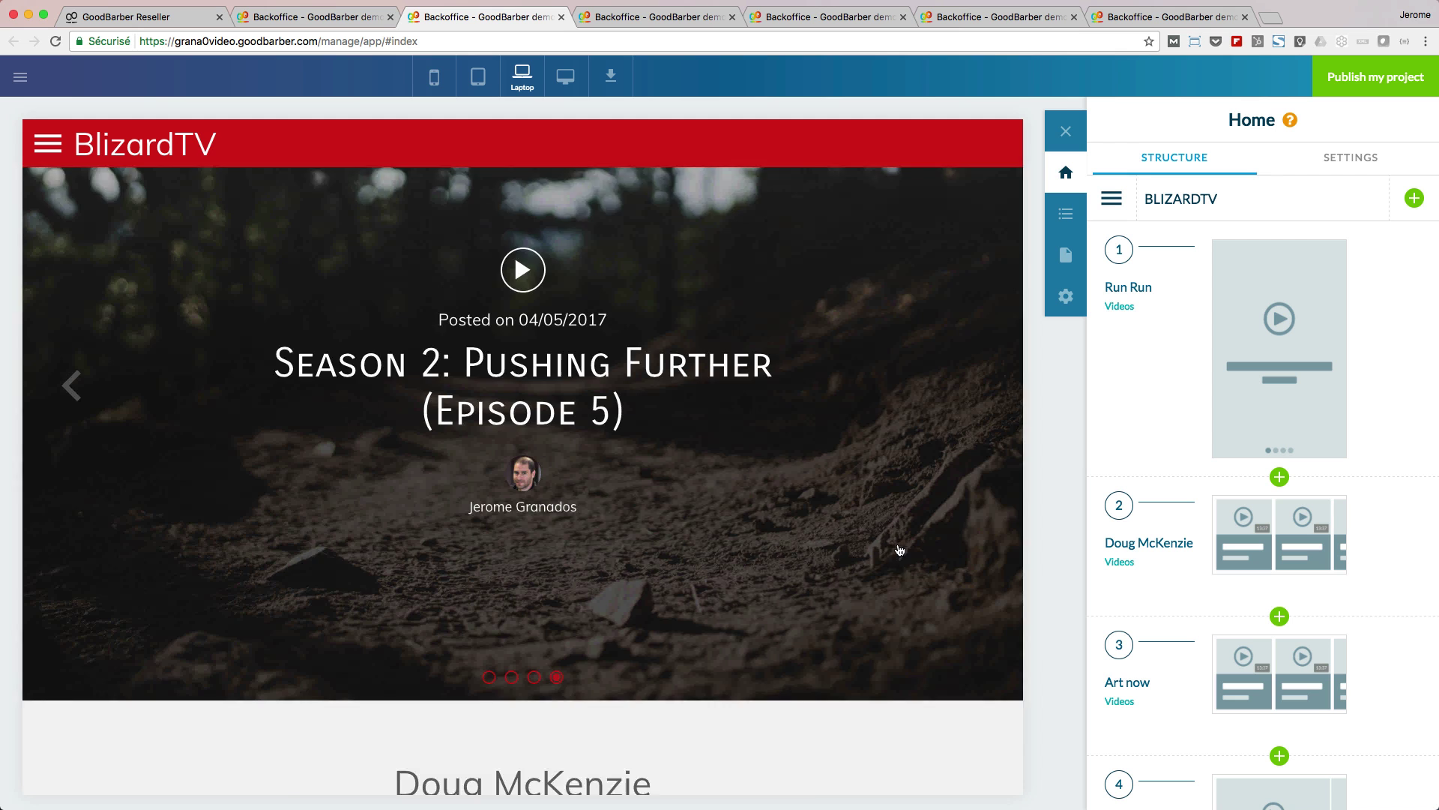
{"action": "scroll", "coordinate": [899, 550], "scroll_direction": "down", "scroll_amount": 6}
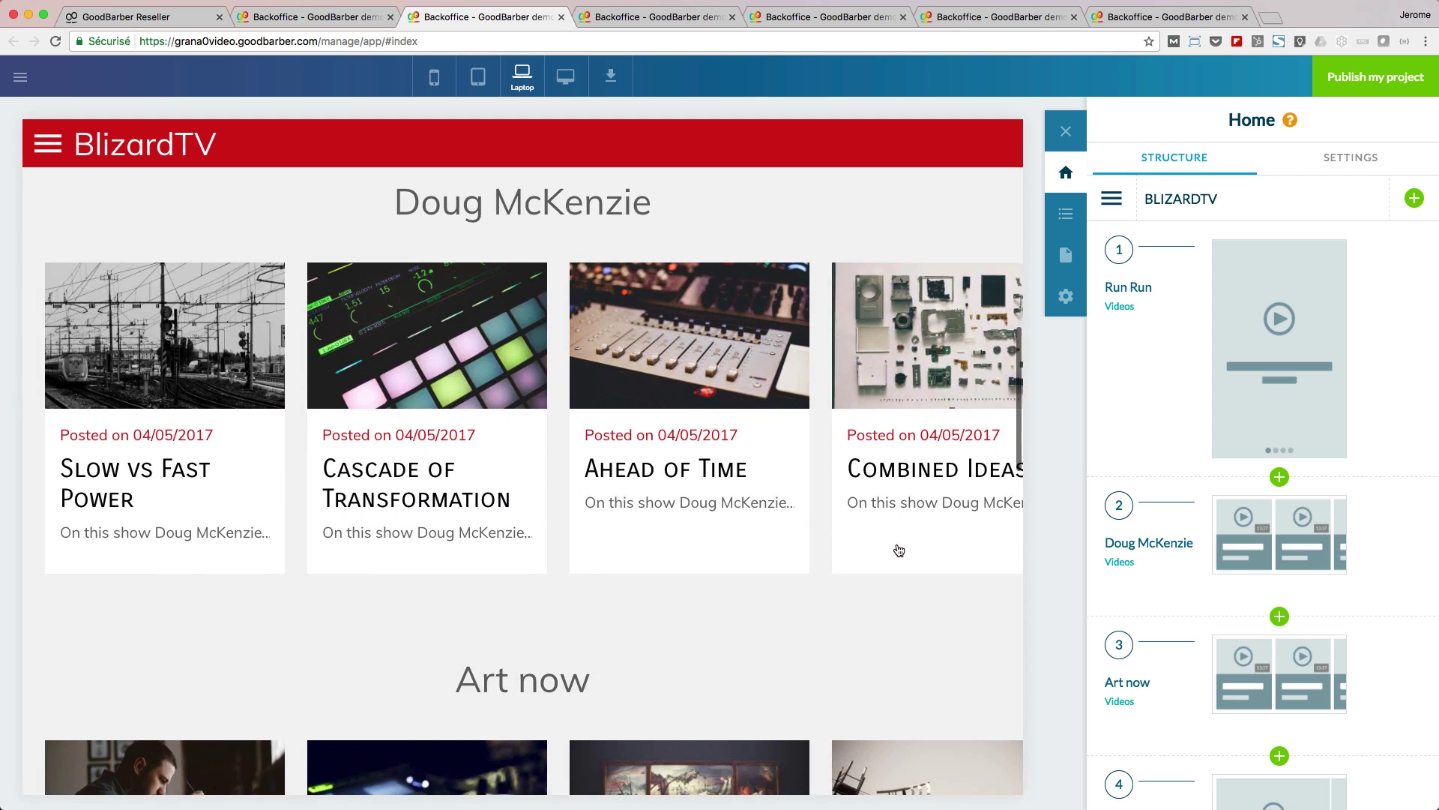
{"action": "scroll", "coordinate": [899, 550], "scroll_direction": "down", "scroll_amount": 2}
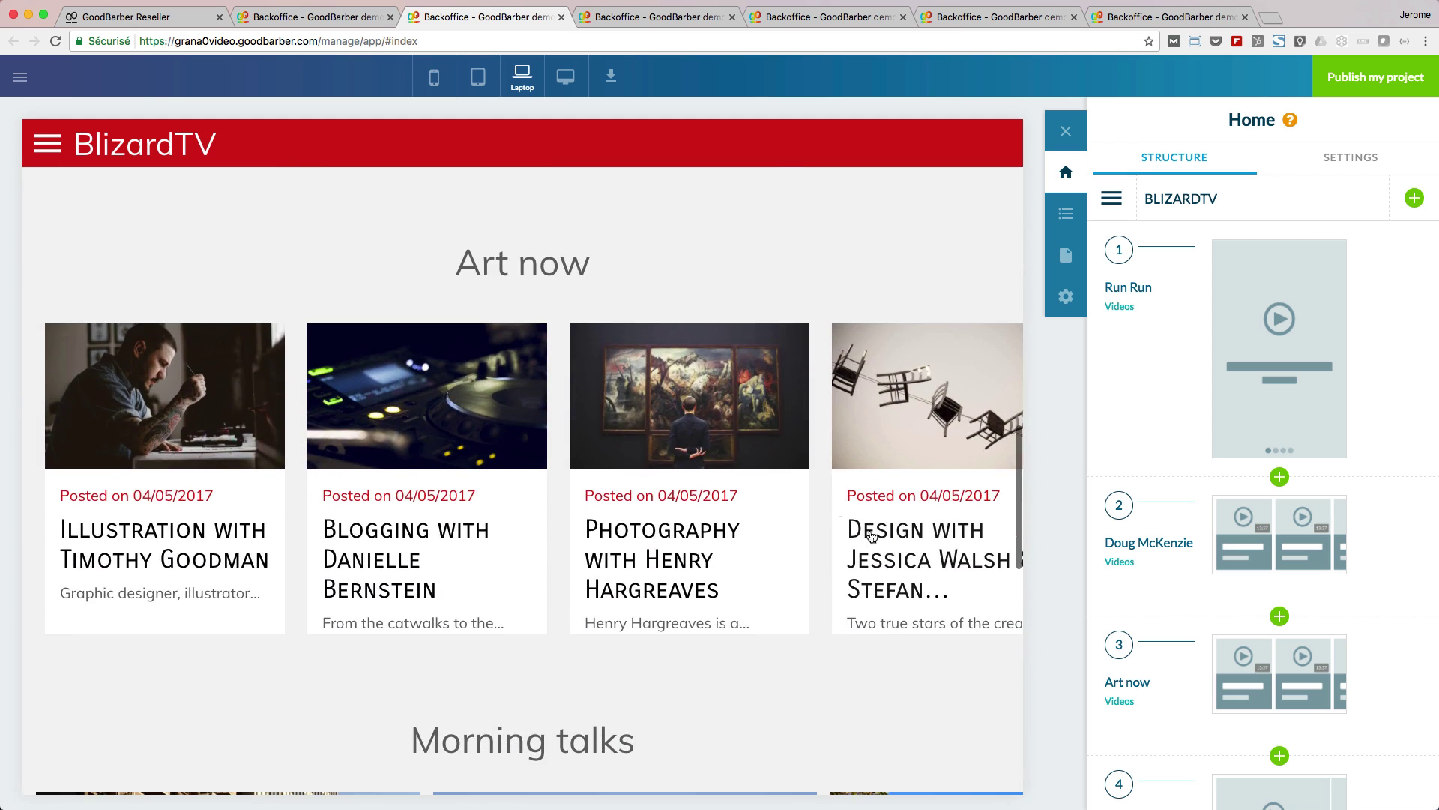
{"action": "scroll", "coordinate": [466, 399], "scroll_direction": "down", "scroll_amount": 10}
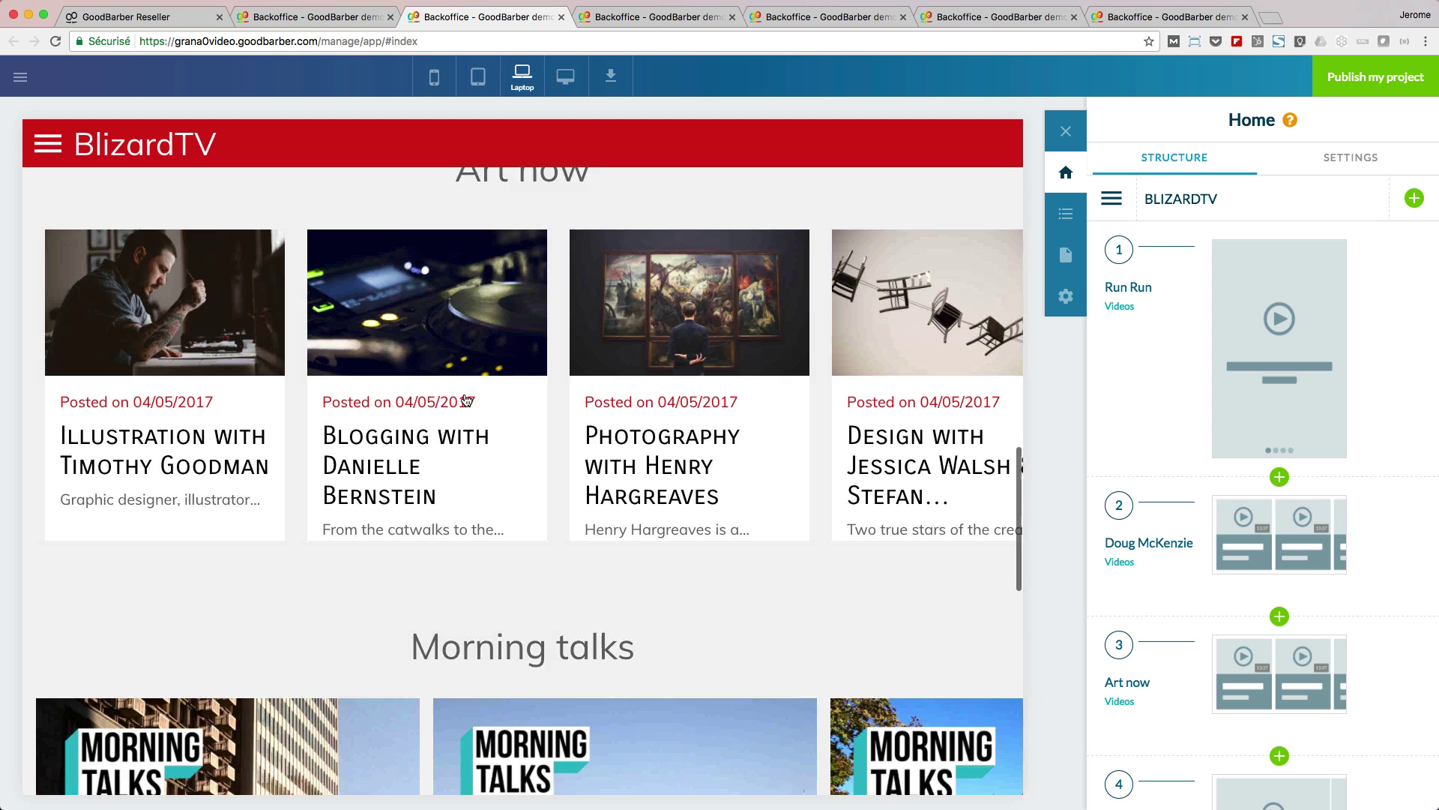
{"action": "scroll", "coordinate": [465, 400], "scroll_direction": "down", "scroll_amount": 3}
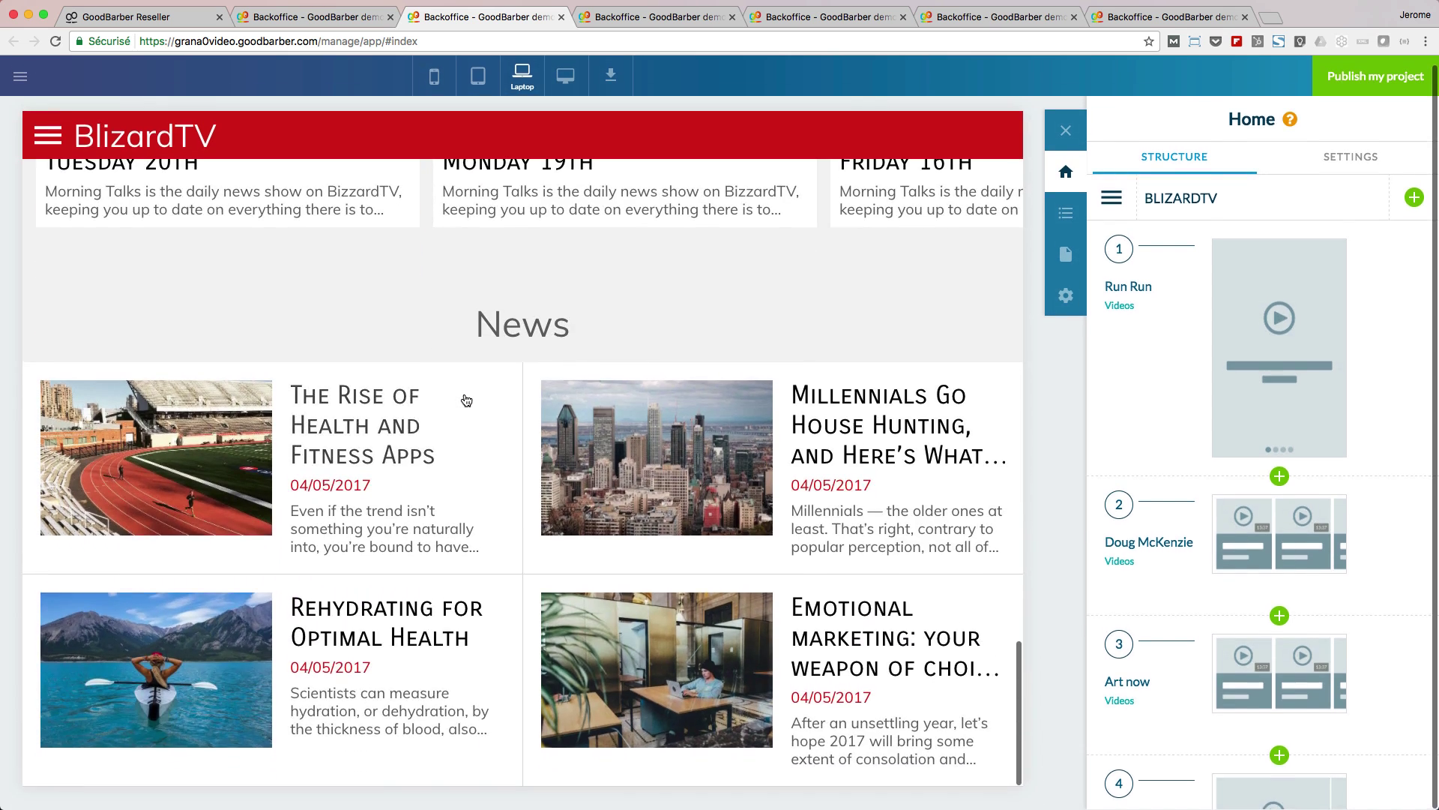
Browse the Traveler's compass home down and sideways, then move to Festivals digest
{"action": "key", "text": "ctrl+Tab"}
{"action": "key", "text": "ctrl+Tab"}
{"action": "scroll", "coordinate": [526, 521], "scroll_direction": "down", "scroll_amount": 5}
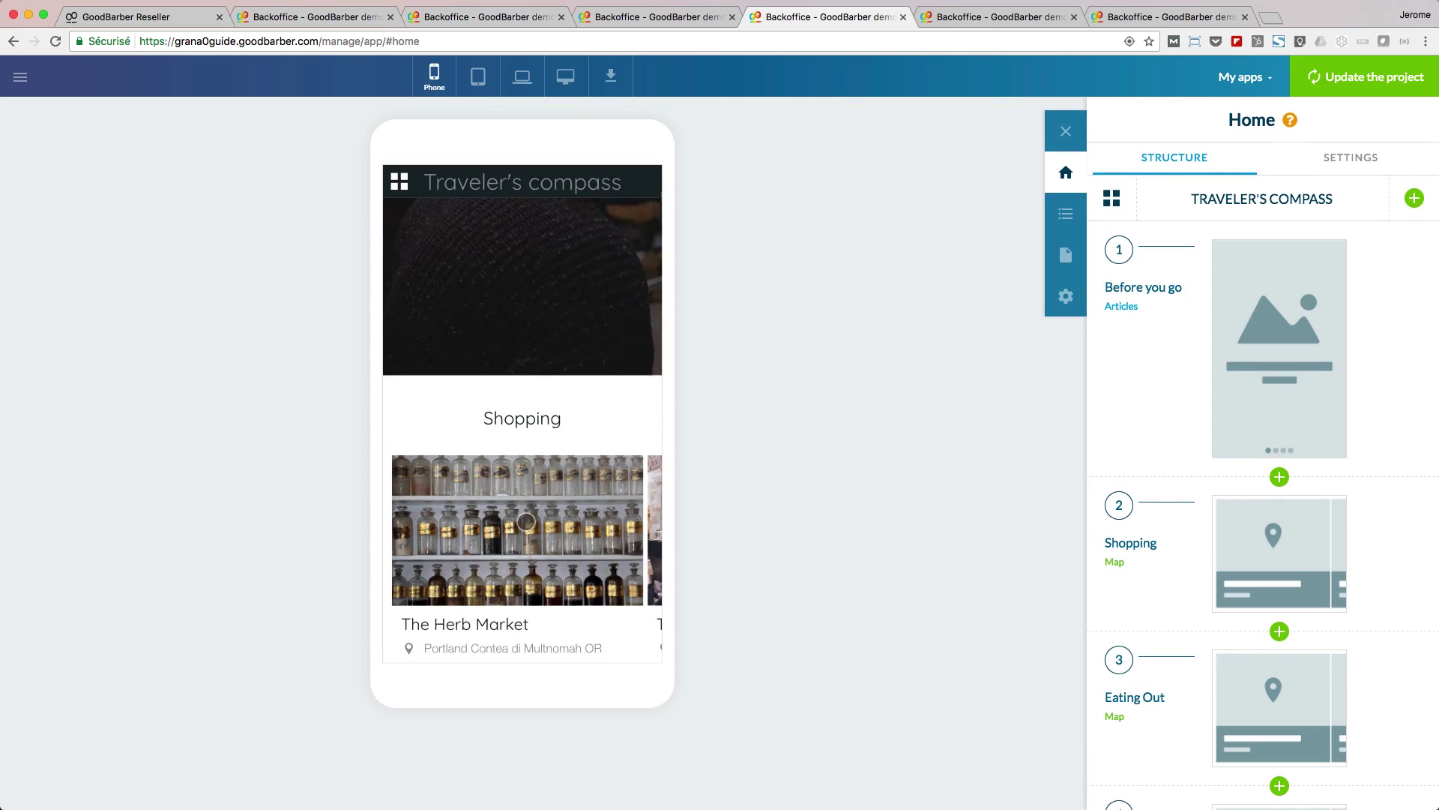
{"action": "scroll", "coordinate": [554, 472], "scroll_direction": "right", "scroll_amount": 3}
{"action": "scroll", "coordinate": [554, 472], "scroll_direction": "right", "scroll_amount": 5}
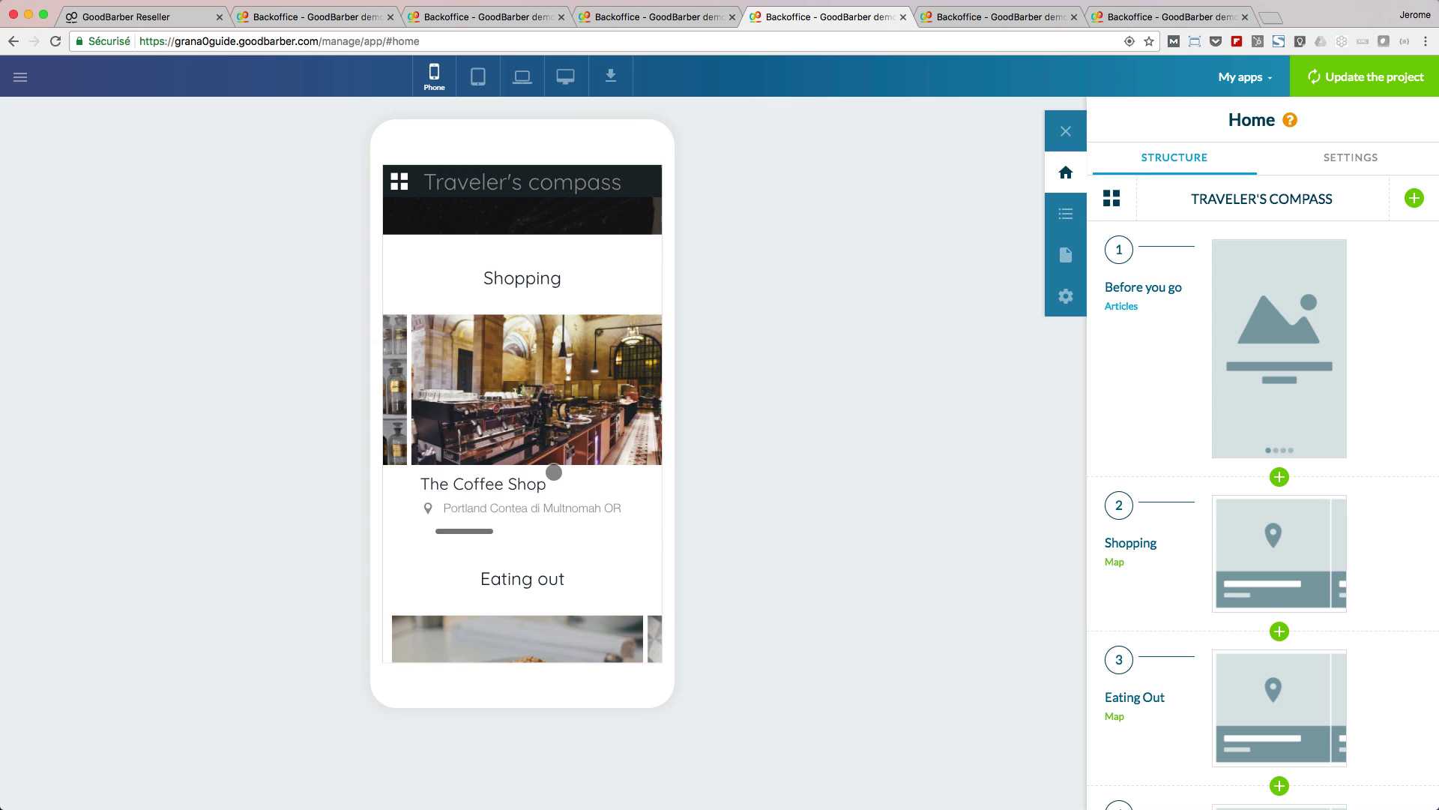
{"action": "scroll", "coordinate": [554, 471], "scroll_direction": "down", "scroll_amount": 10}
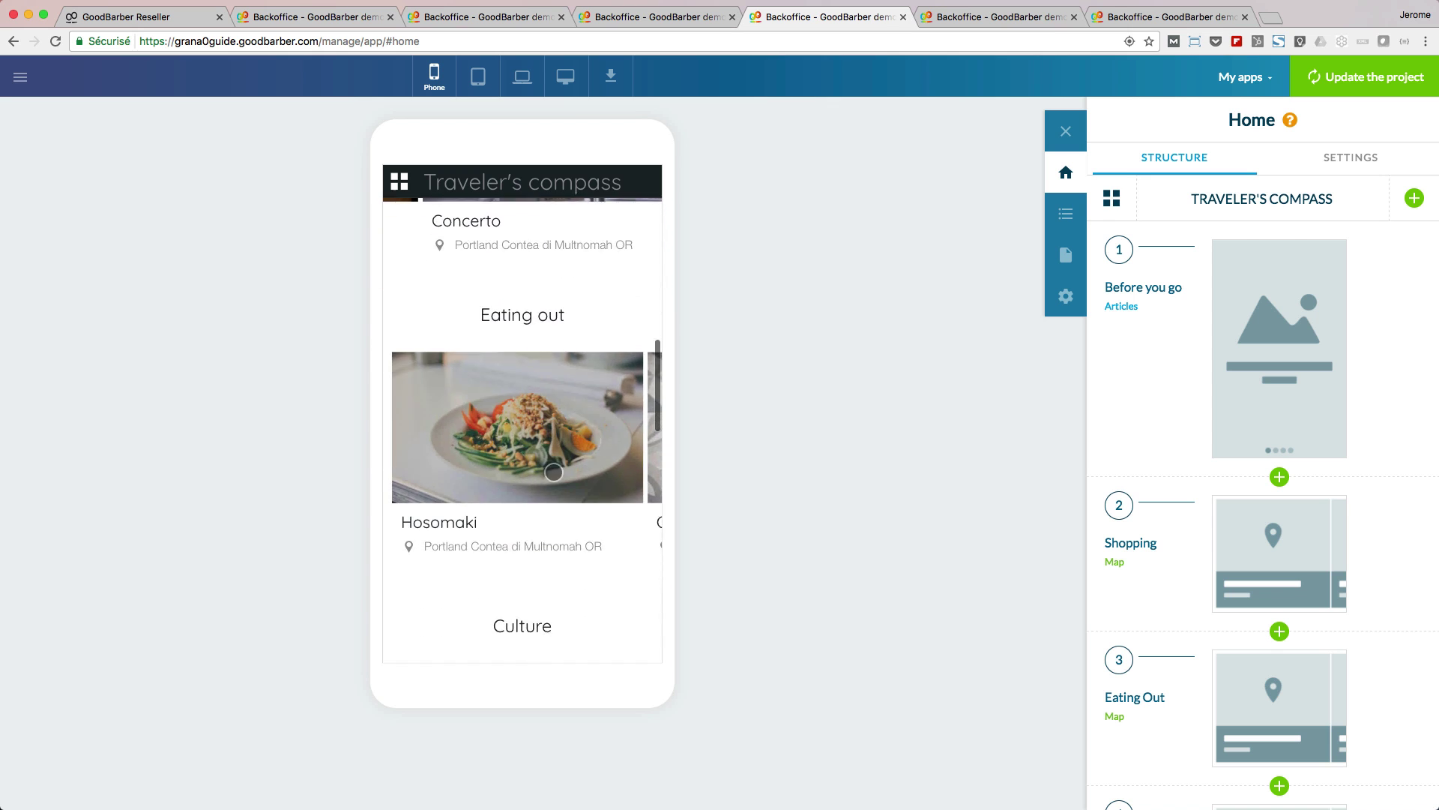
{"action": "scroll", "coordinate": [554, 472], "scroll_direction": "down", "scroll_amount": 10}
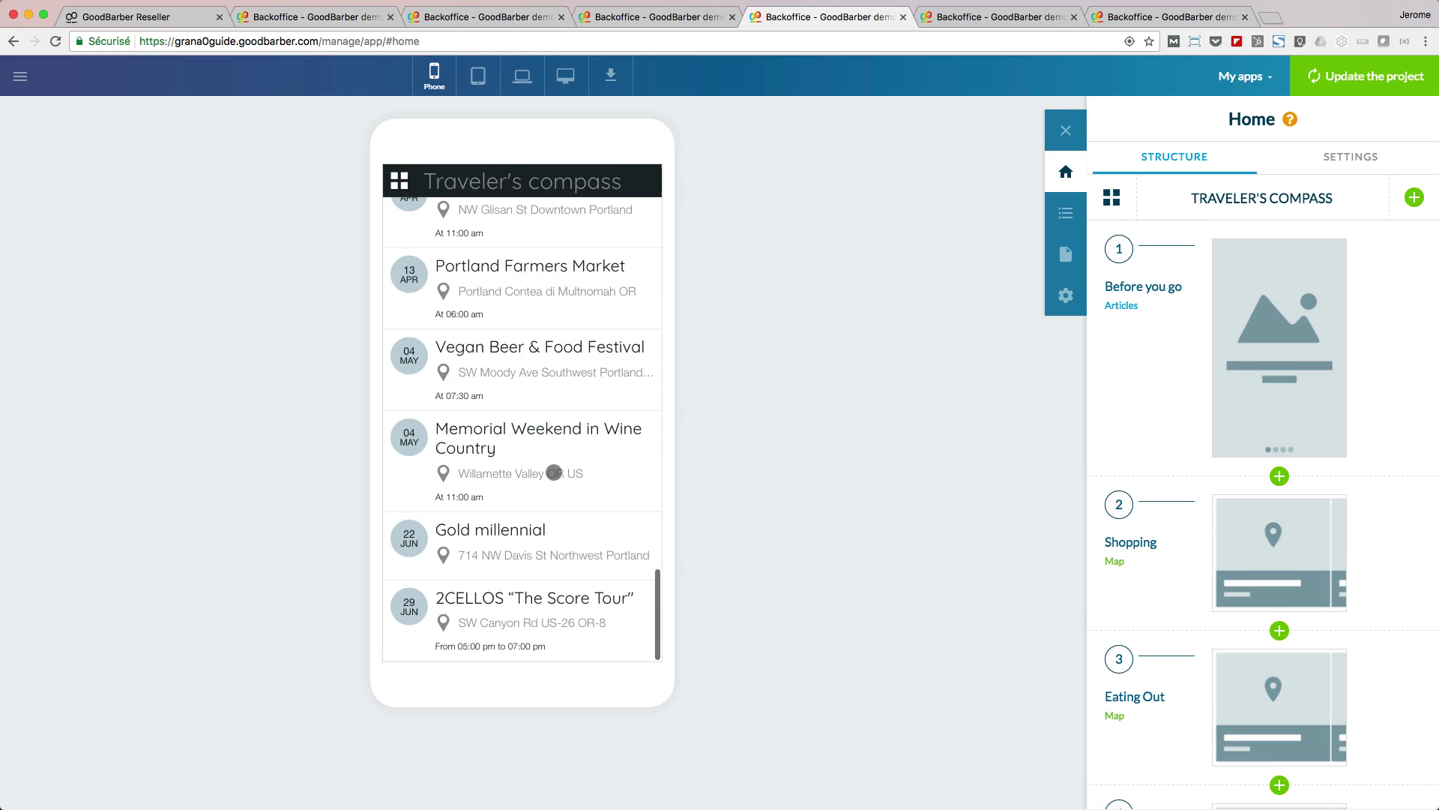
{"action": "key", "text": "ctrl+Tab"}
Scroll the Festivals digest home at laptop size, then view it at tablet size
{"action": "scroll", "coordinate": [835, 560], "scroll_direction": "down", "scroll_amount": 6}
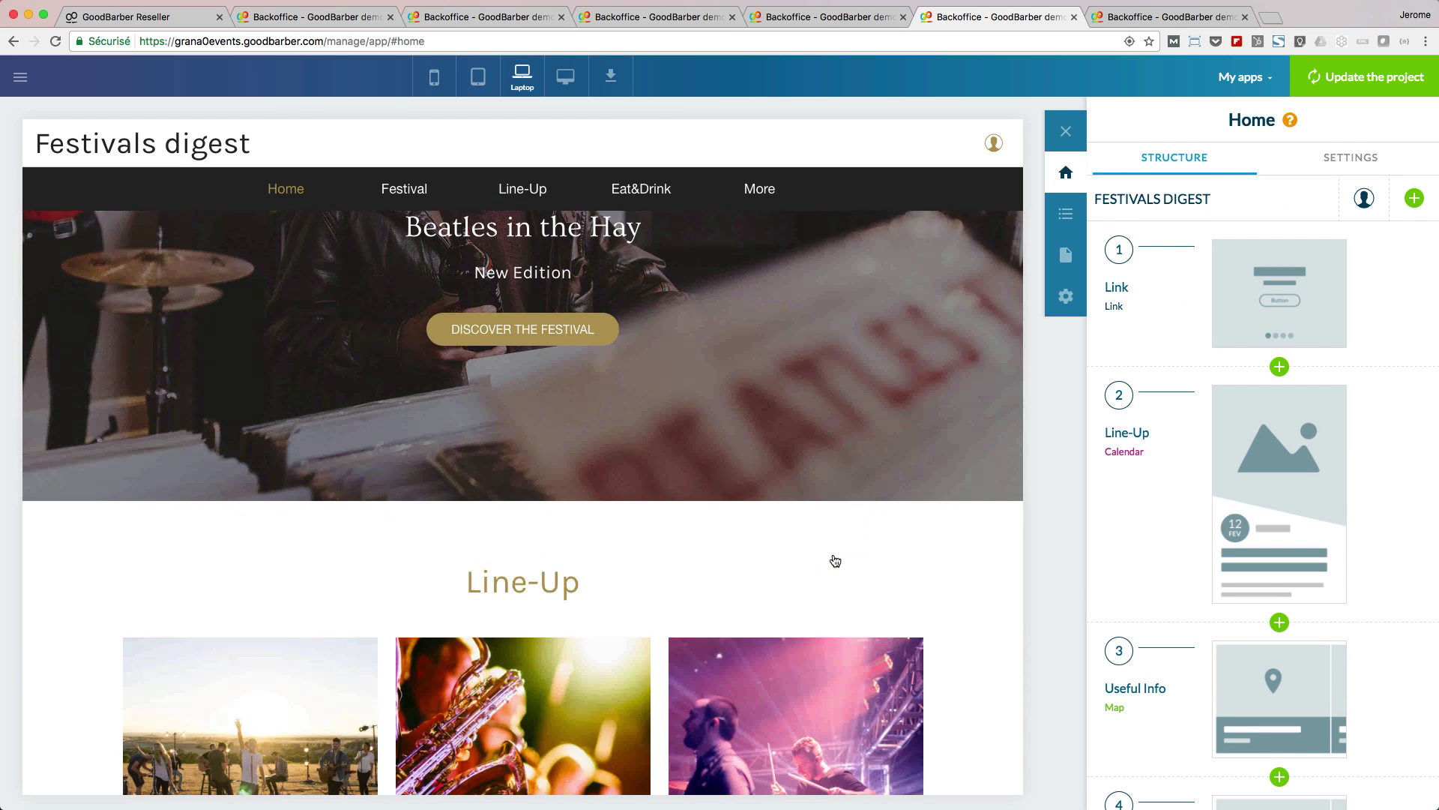
{"action": "scroll", "coordinate": [835, 560], "scroll_direction": "down", "scroll_amount": 3}
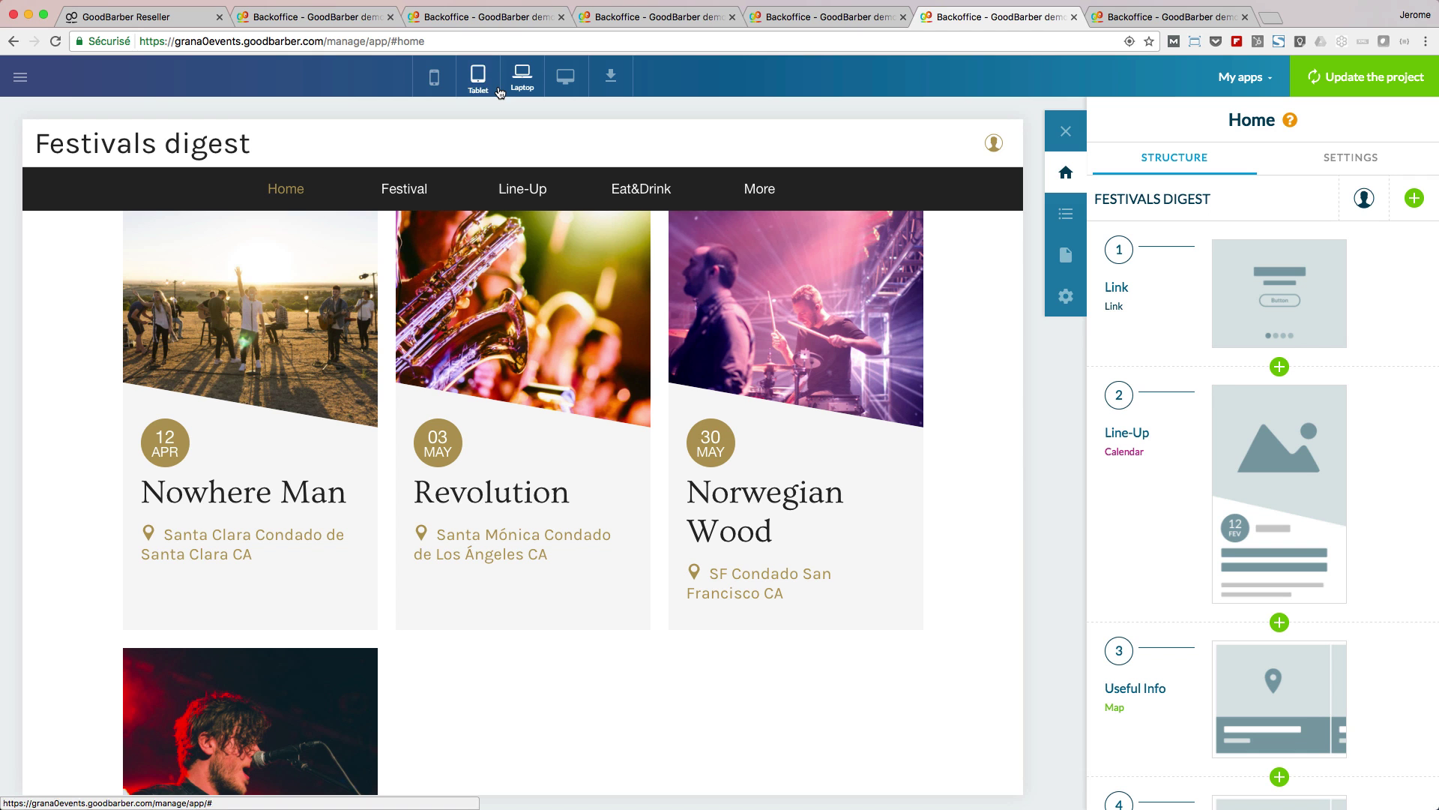
{"action": "left_click", "coordinate": [480, 78]}
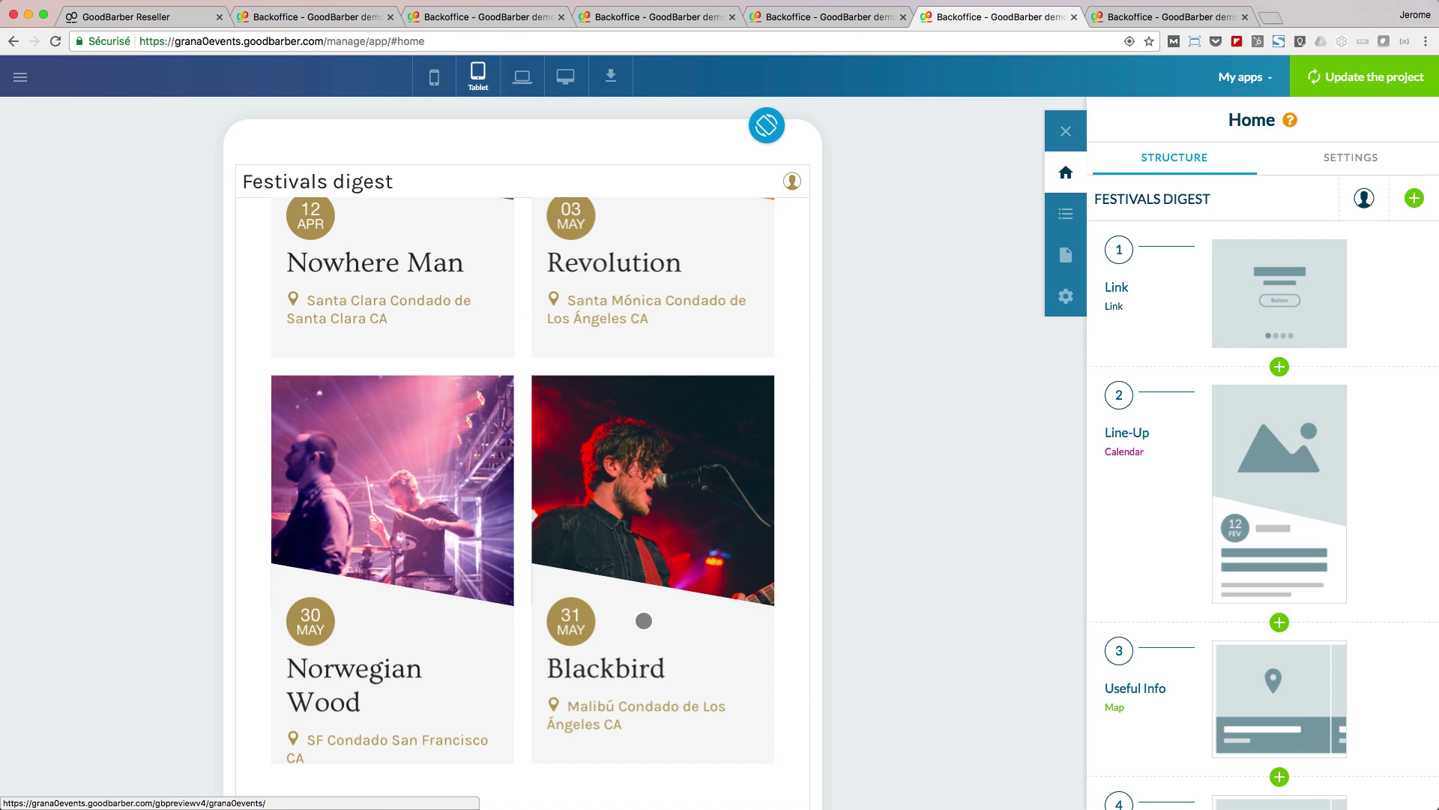
{"action": "scroll", "coordinate": [647, 601], "scroll_direction": "up", "scroll_amount": 3}
{"action": "scroll", "coordinate": [647, 600], "scroll_direction": "up", "scroll_amount": 3}
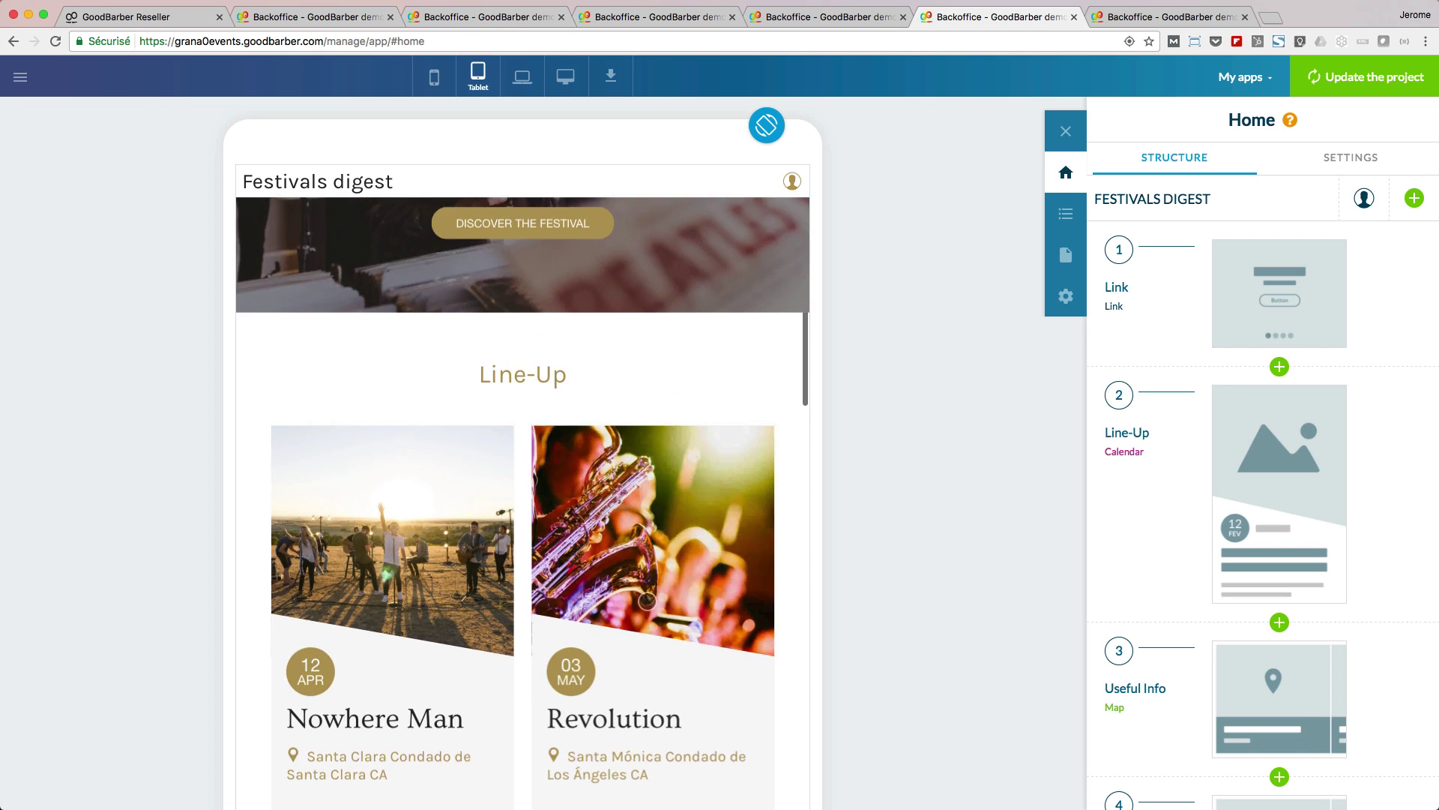
Preview the Festivals digest home at phone size and scroll through it
{"action": "left_click", "coordinate": [434, 75]}
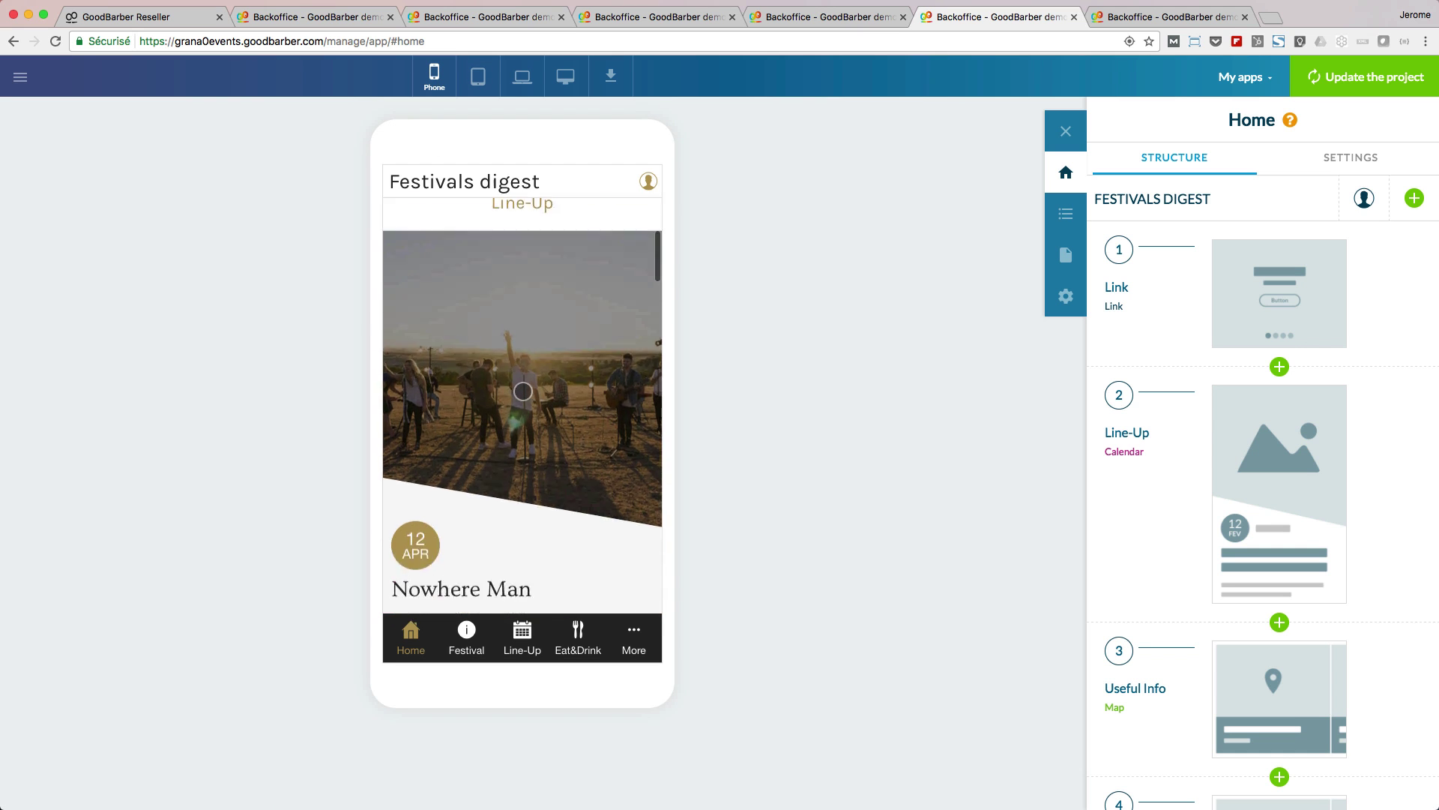
{"action": "scroll", "coordinate": [524, 391], "scroll_direction": "down", "scroll_amount": 5}
{"action": "scroll", "coordinate": [523, 391], "scroll_direction": "down", "scroll_amount": 10}
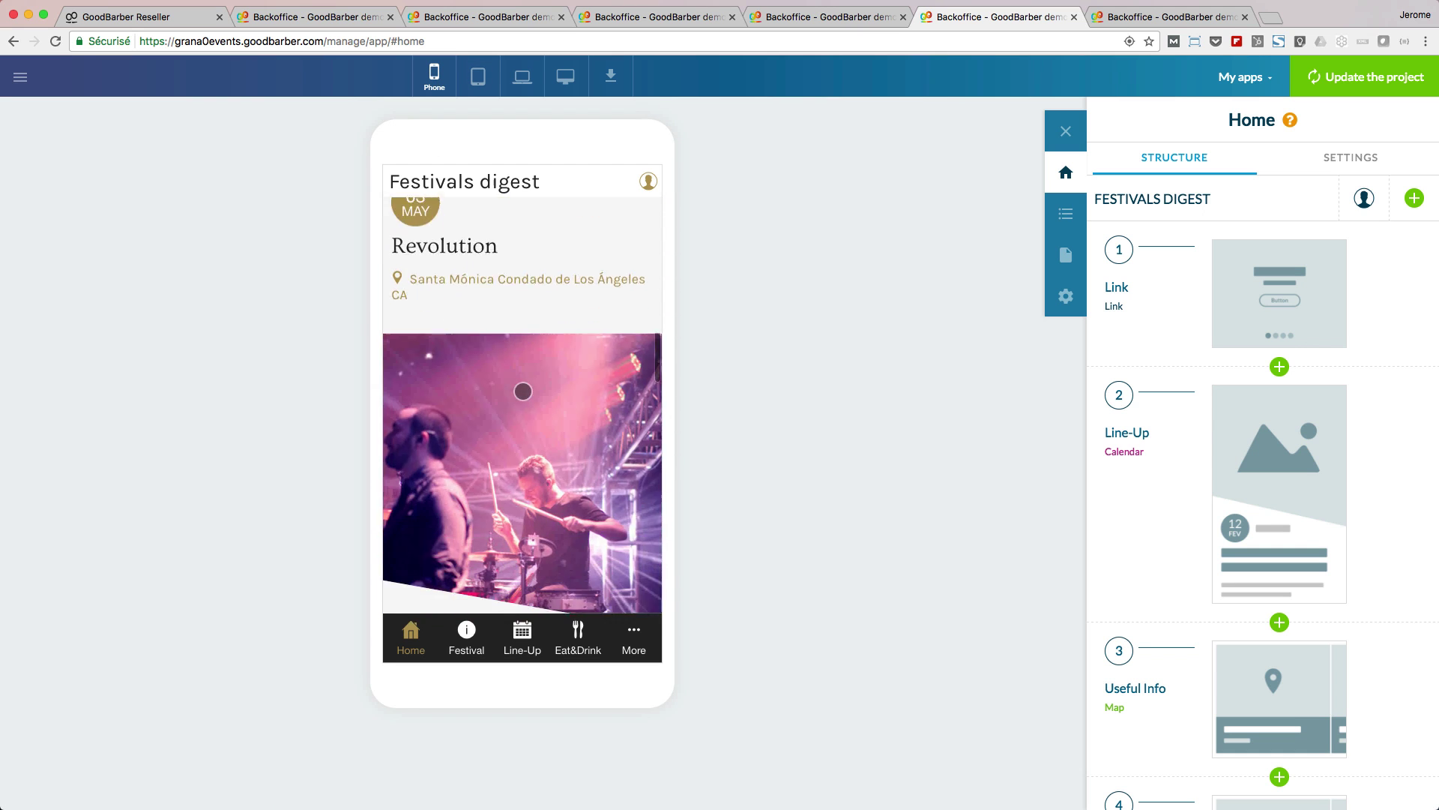
{"action": "key", "text": "super+2"}
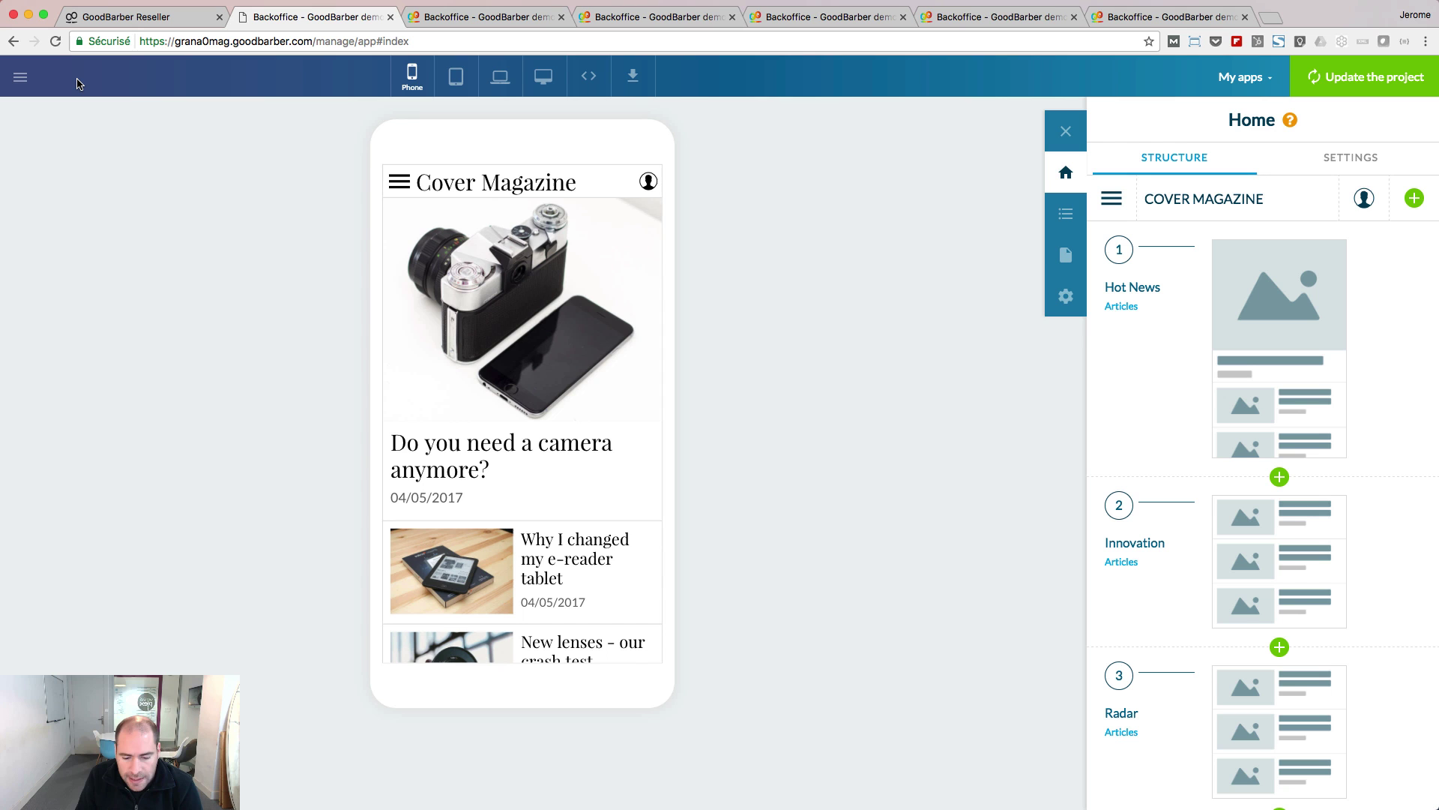
{"action": "left_click", "coordinate": [23, 78]}
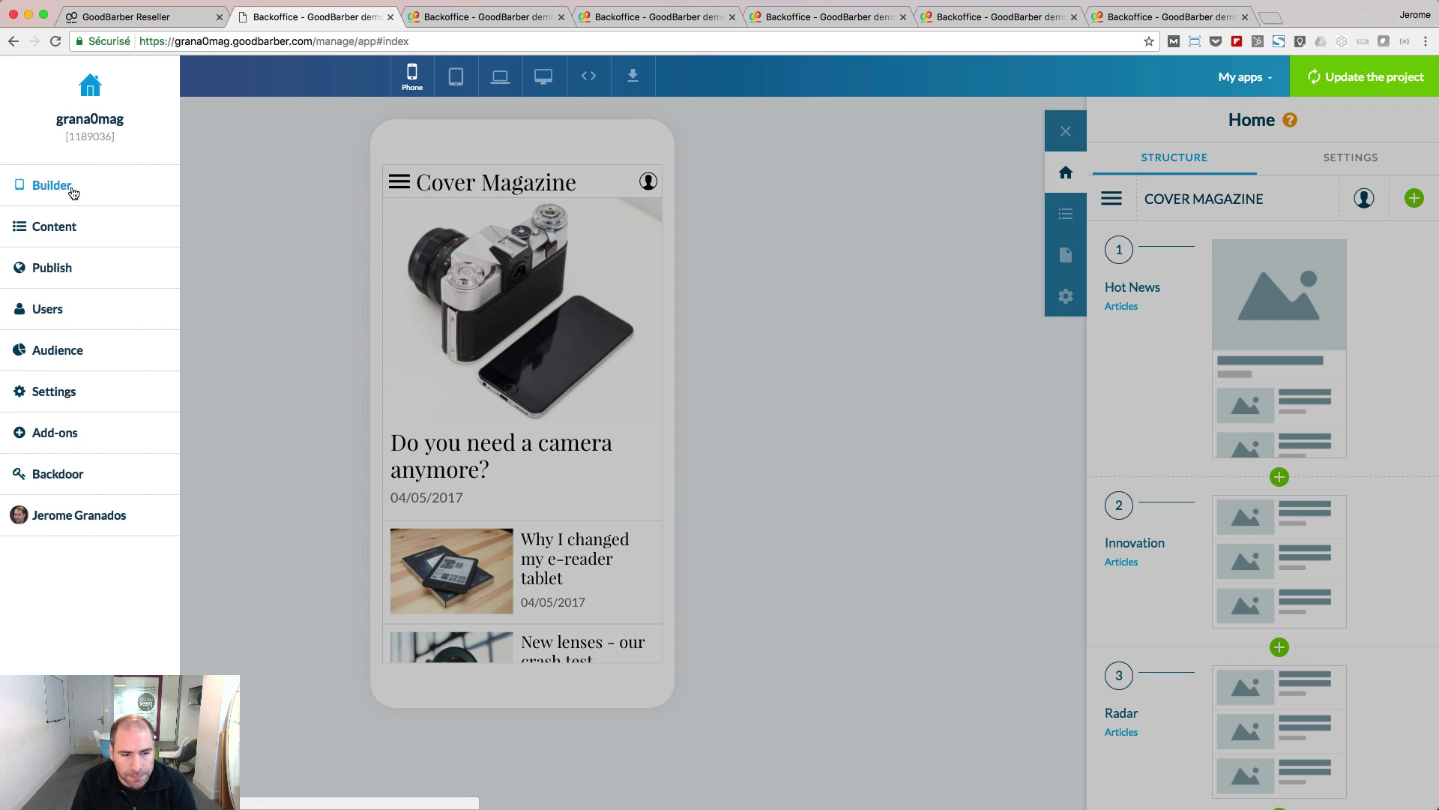
{"action": "left_click", "coordinate": [948, 252]}
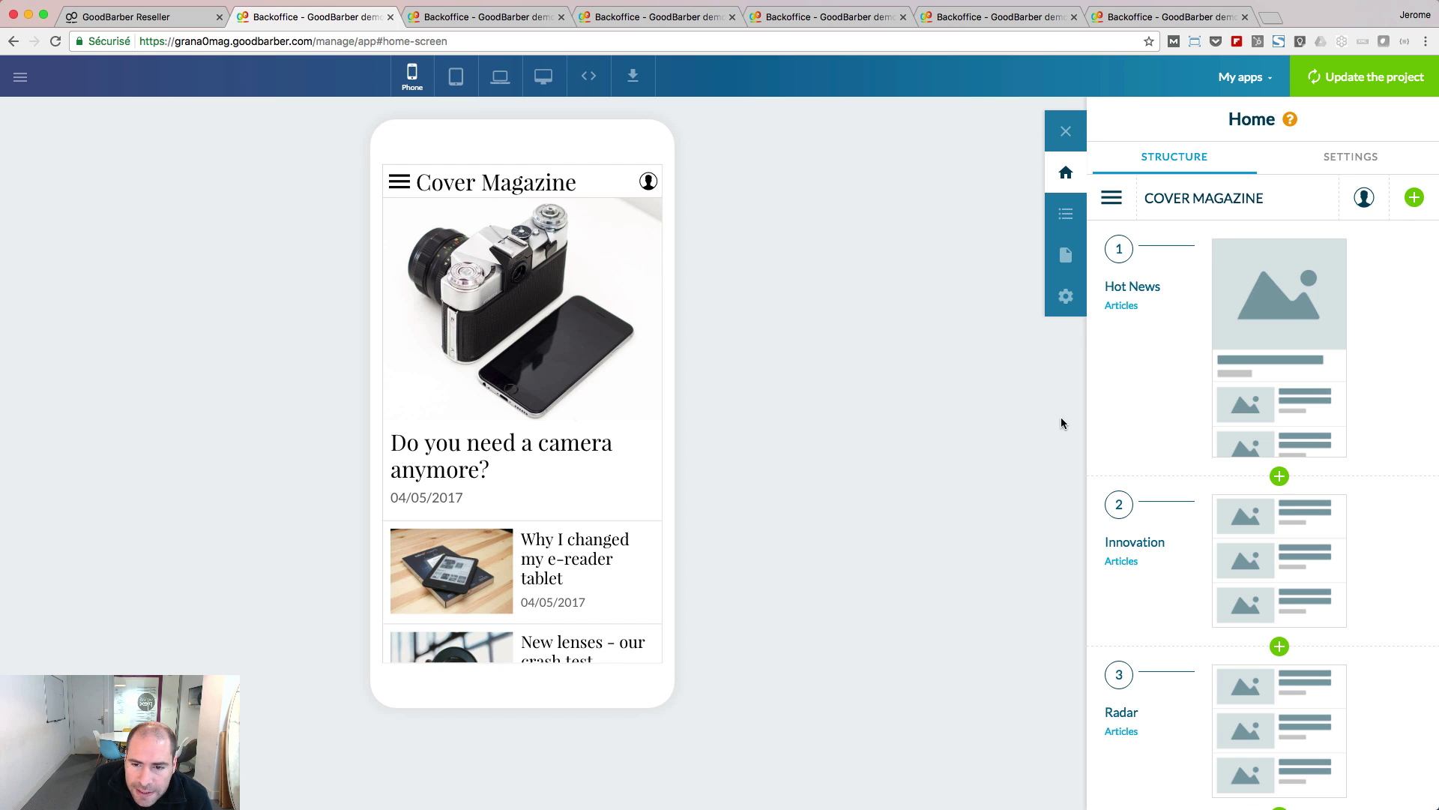
{"action": "scroll", "coordinate": [1196, 589], "scroll_direction": "down", "scroll_amount": 1}
{"action": "scroll", "coordinate": [1197, 589], "scroll_direction": "down", "scroll_amount": 5}
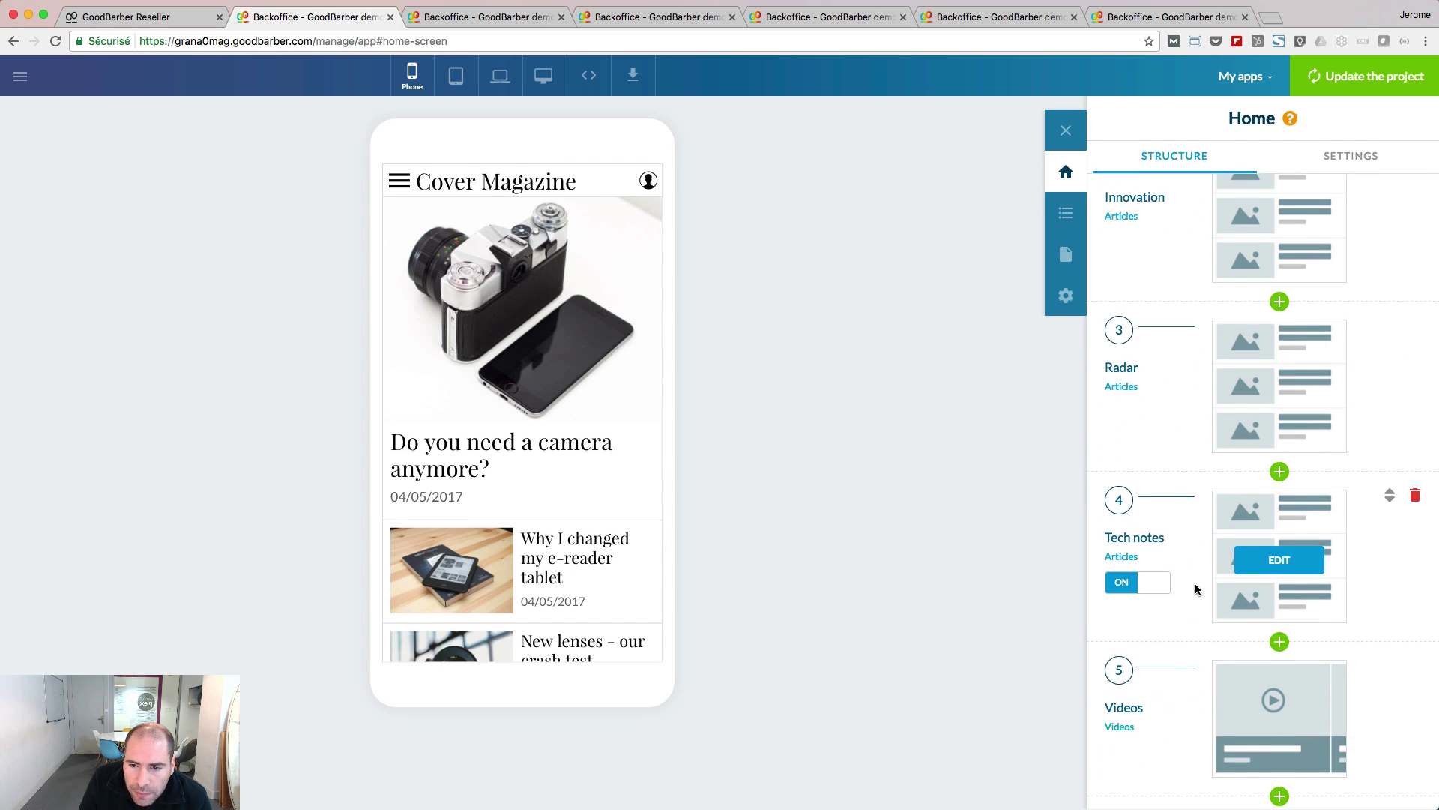
{"action": "scroll", "coordinate": [542, 564], "scroll_direction": "down", "scroll_amount": 5}
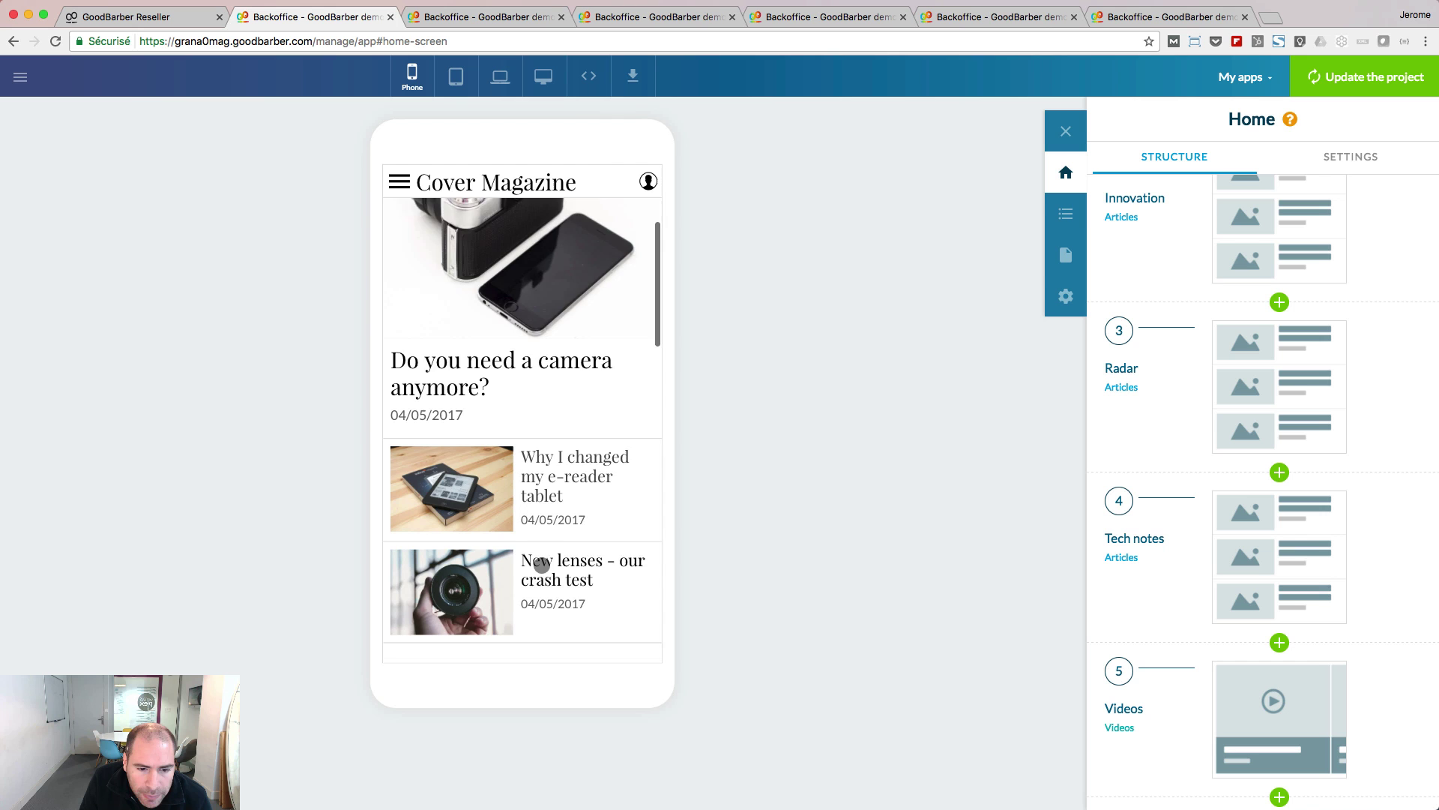
{"action": "scroll", "coordinate": [542, 565], "scroll_direction": "down", "scroll_amount": 15}
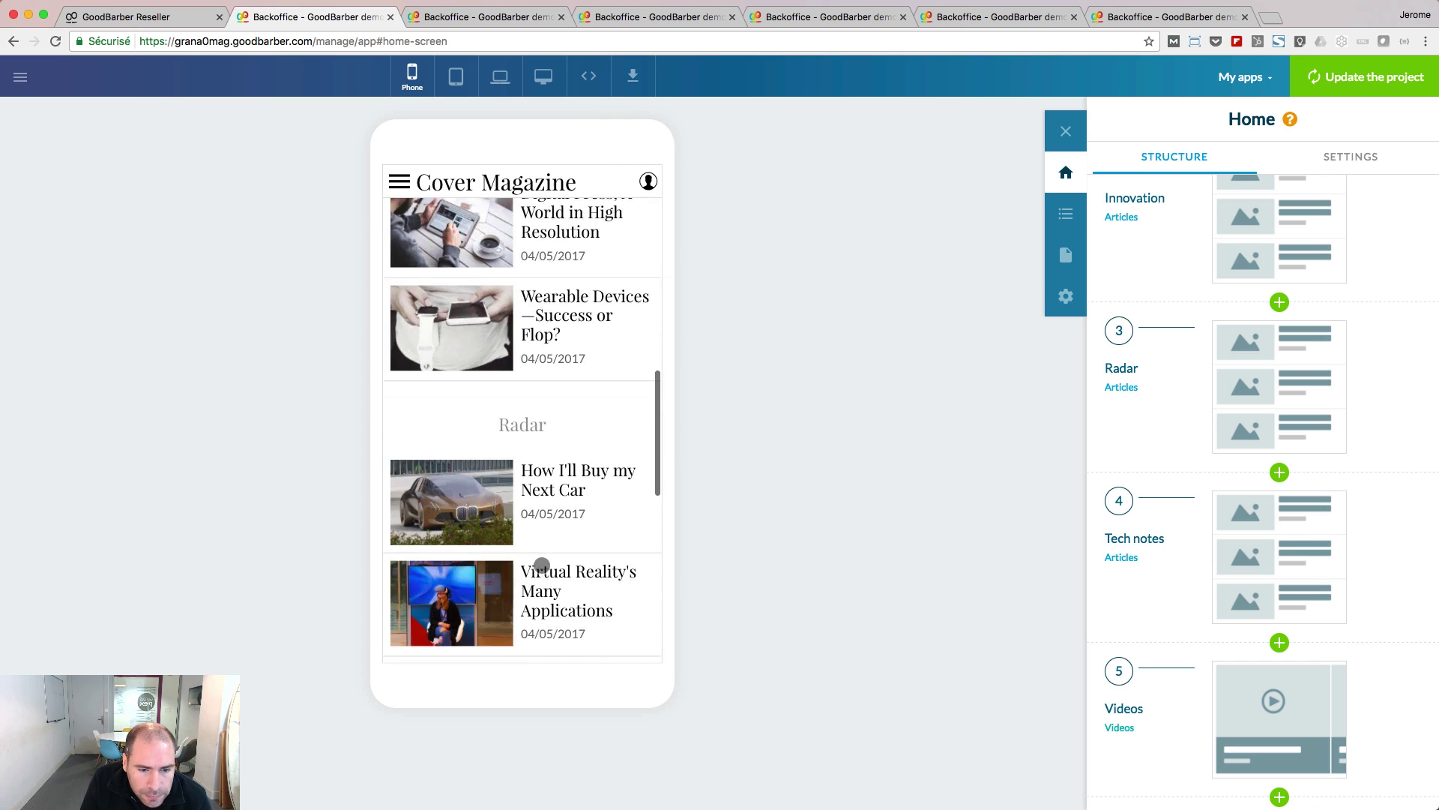
{"action": "scroll", "coordinate": [543, 564], "scroll_direction": "down", "scroll_amount": 5}
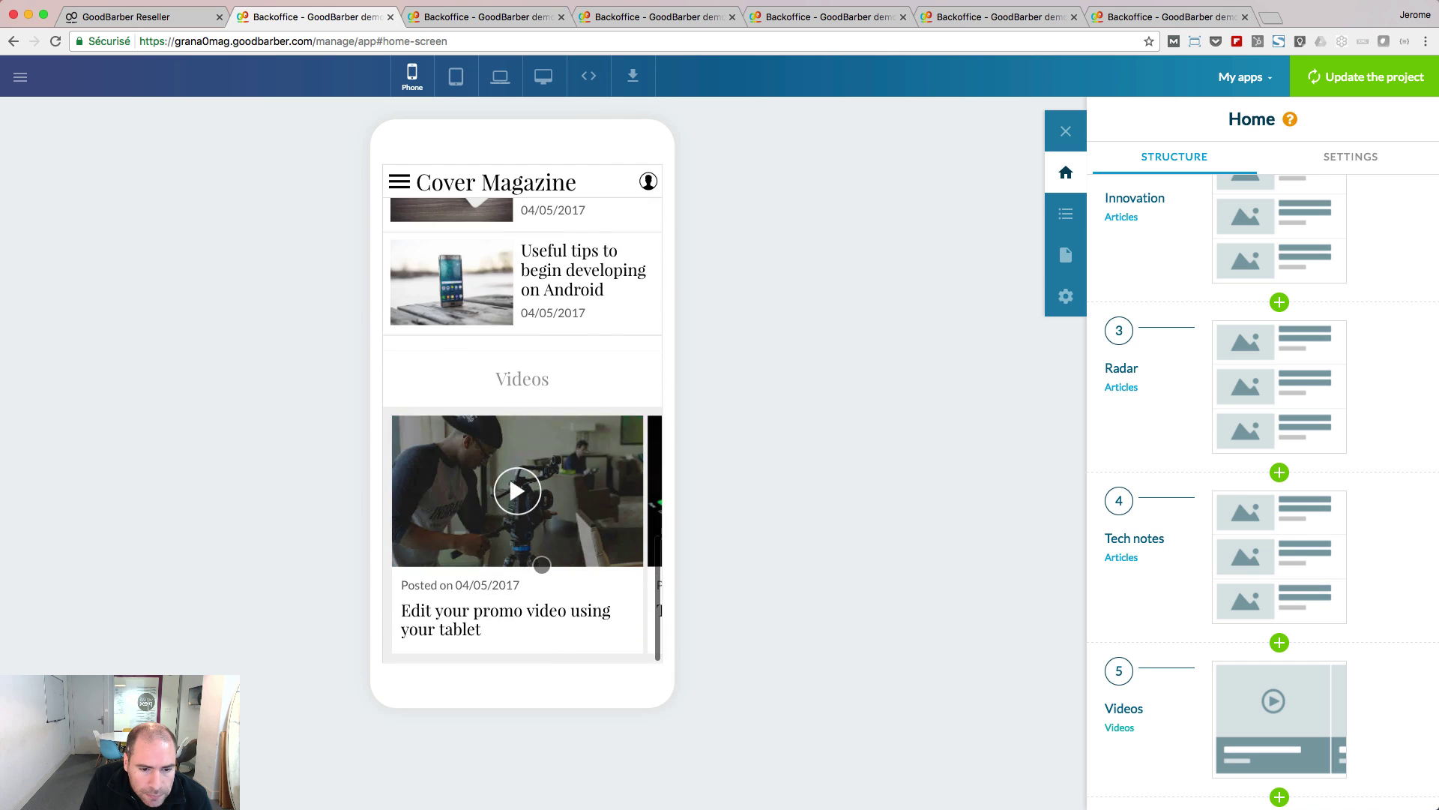
Insert a Videos content section with All categories right after Hot News
{"action": "left_click", "coordinate": [455, 75]}
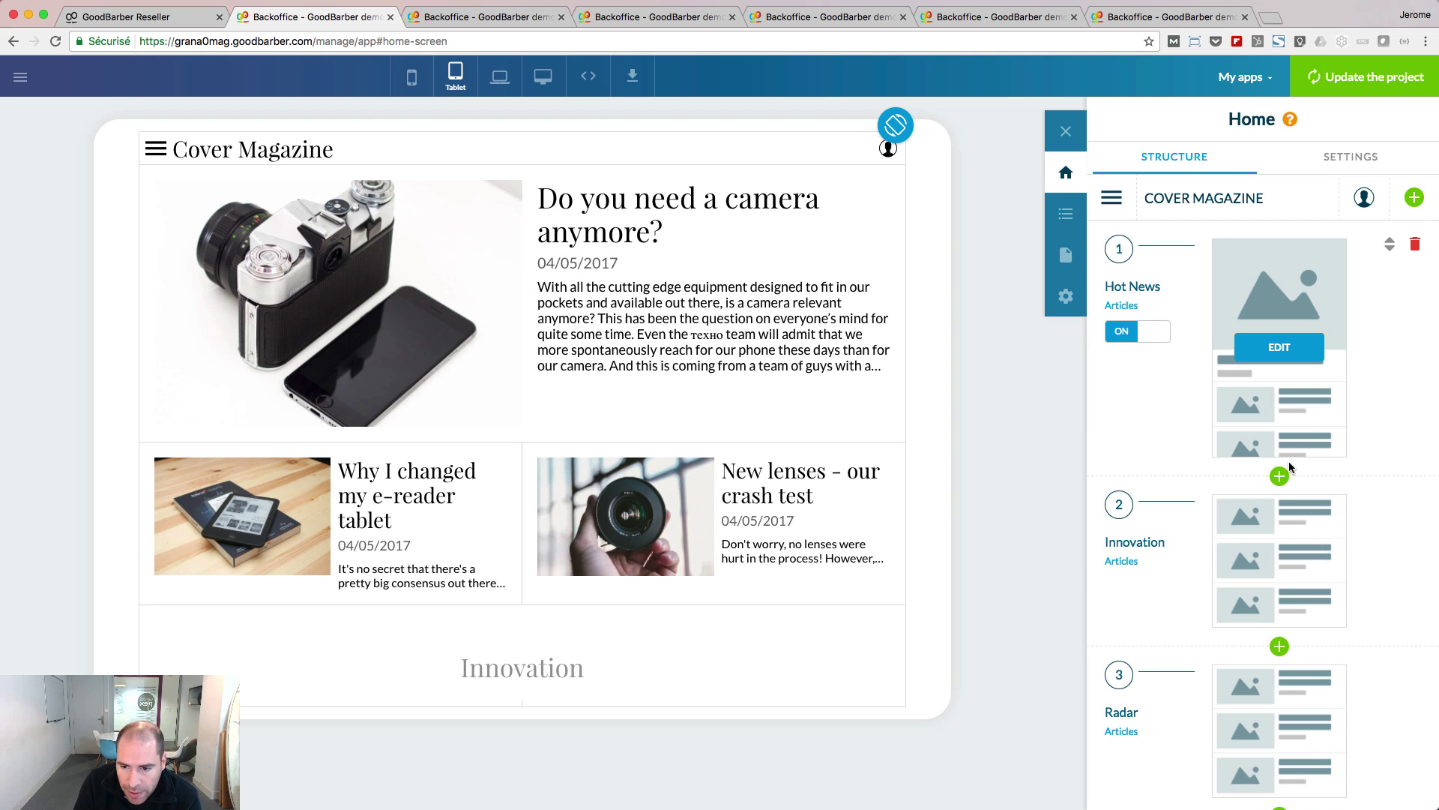
{"action": "left_click", "coordinate": [1279, 477]}
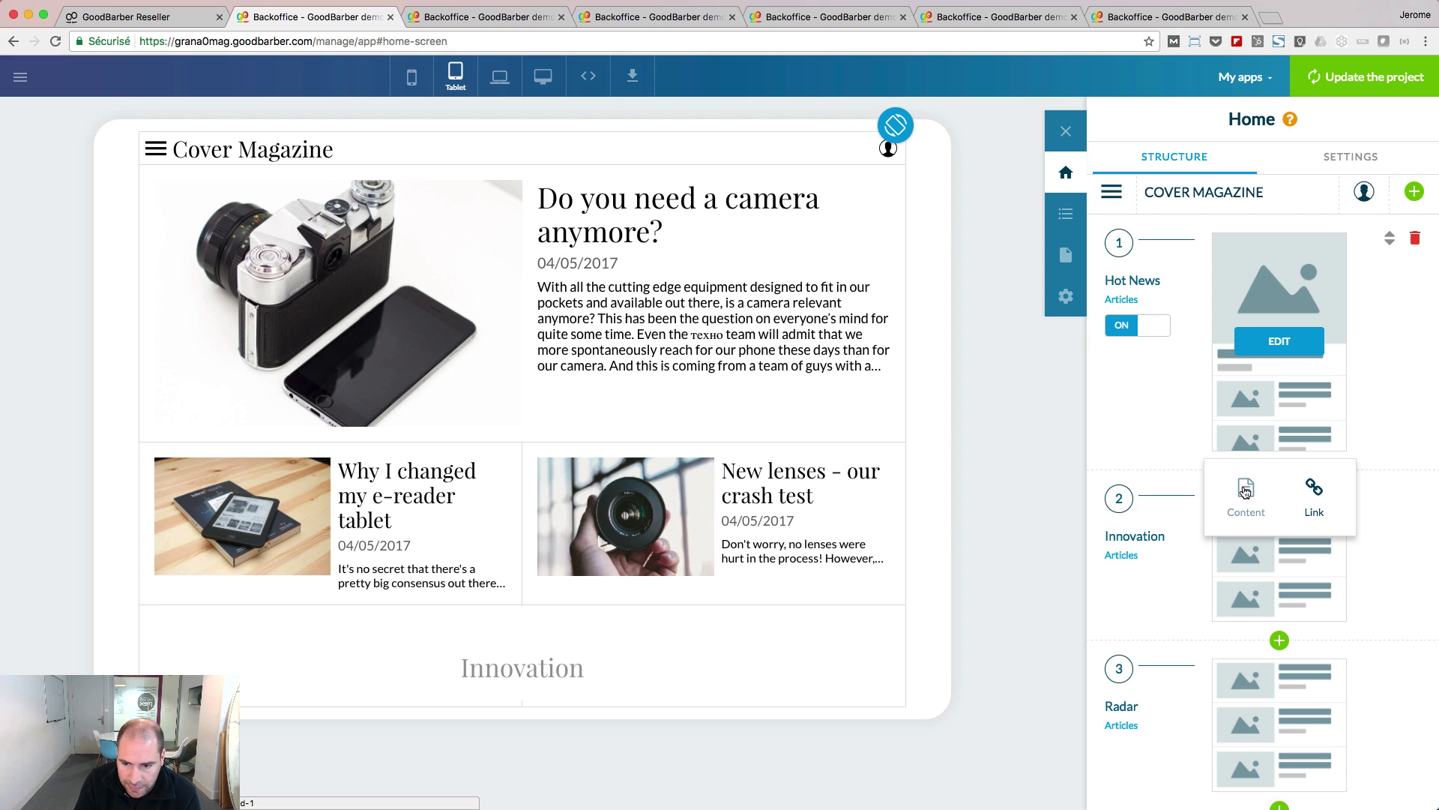
{"action": "left_click", "coordinate": [1245, 492]}
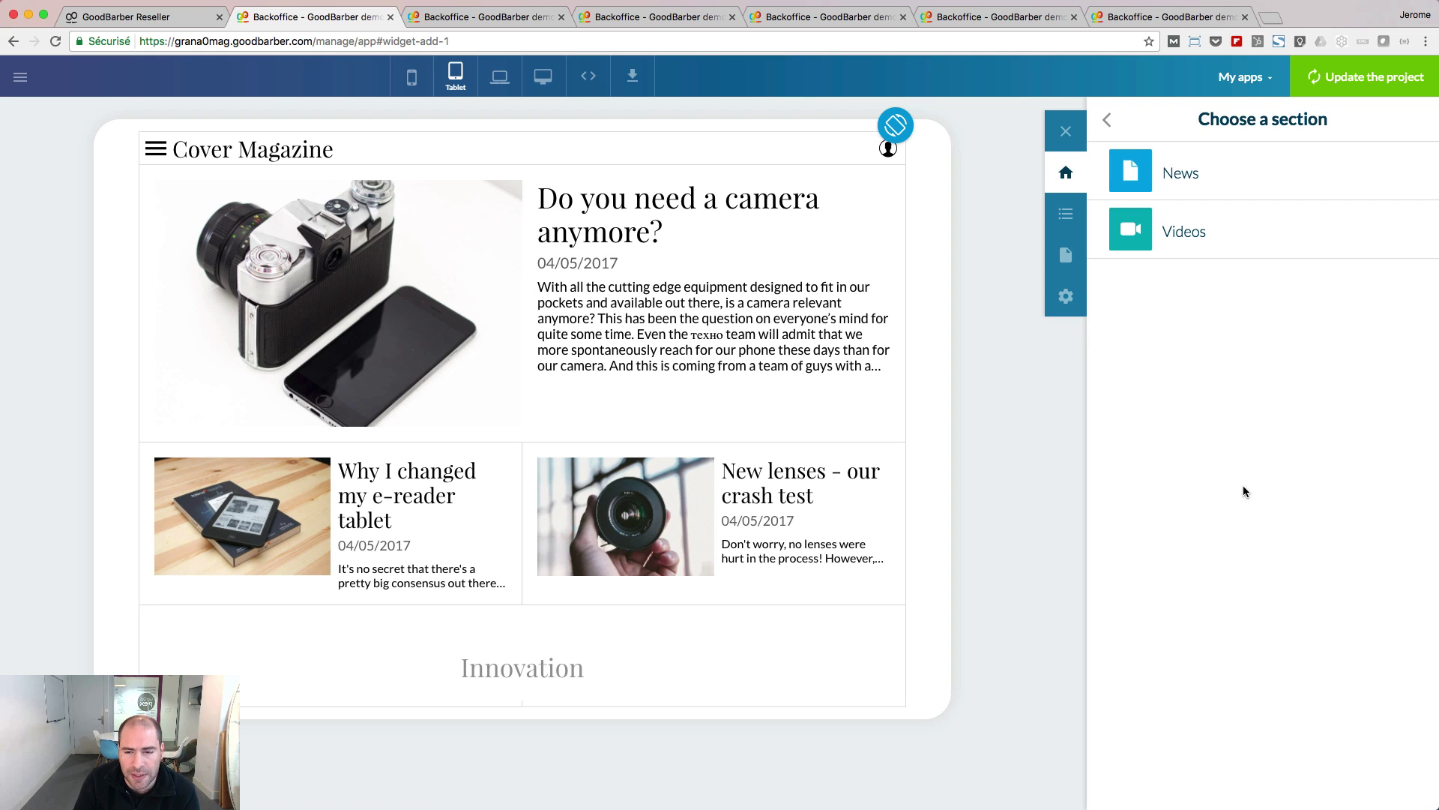
{"action": "mouse_move", "coordinate": [1204, 242]}
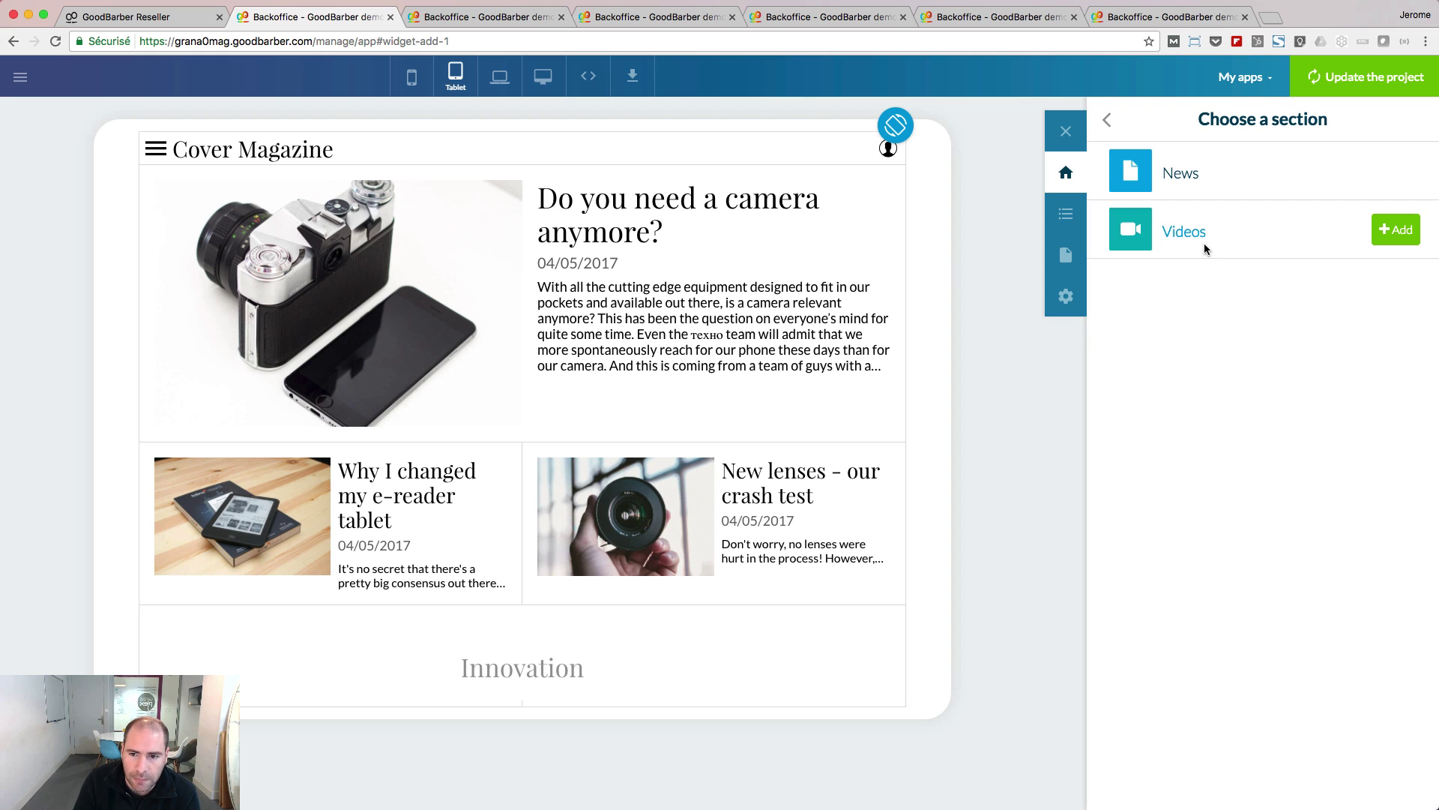
{"action": "left_click", "coordinate": [1395, 245]}
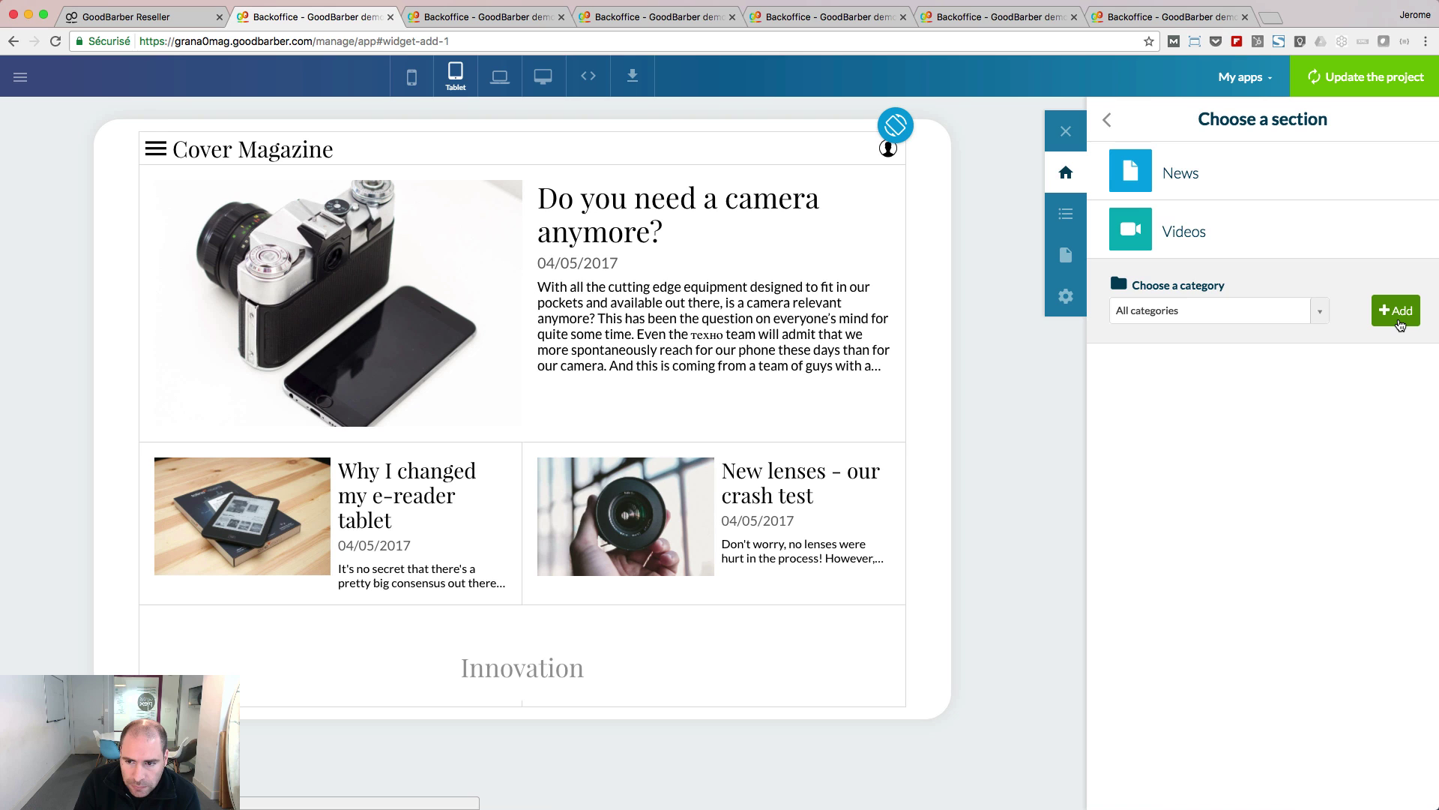
{"action": "left_click", "coordinate": [1398, 320]}
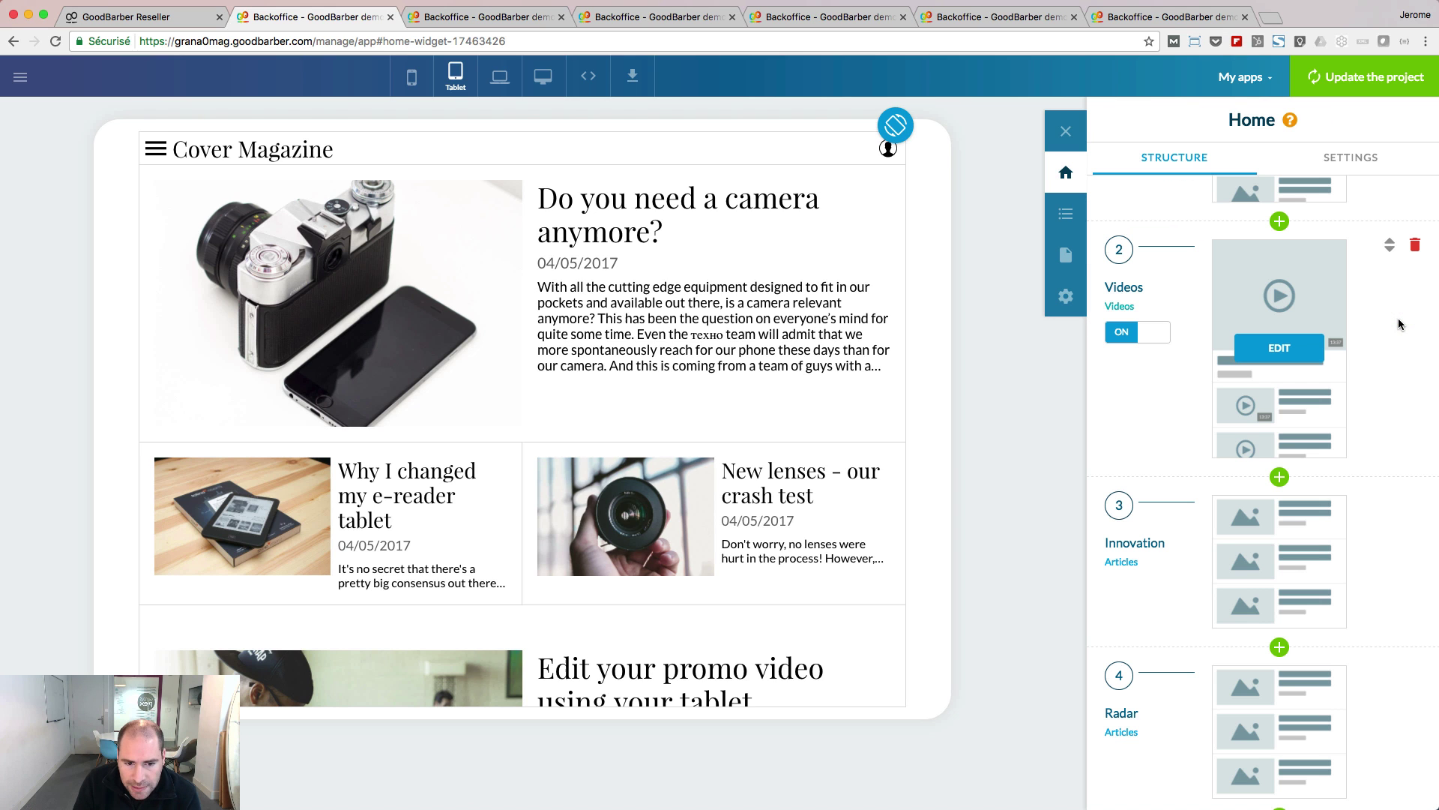
Open the Videos widget's editor and show its Template layouts
{"action": "scroll", "coordinate": [816, 610], "scroll_direction": "down", "scroll_amount": 5}
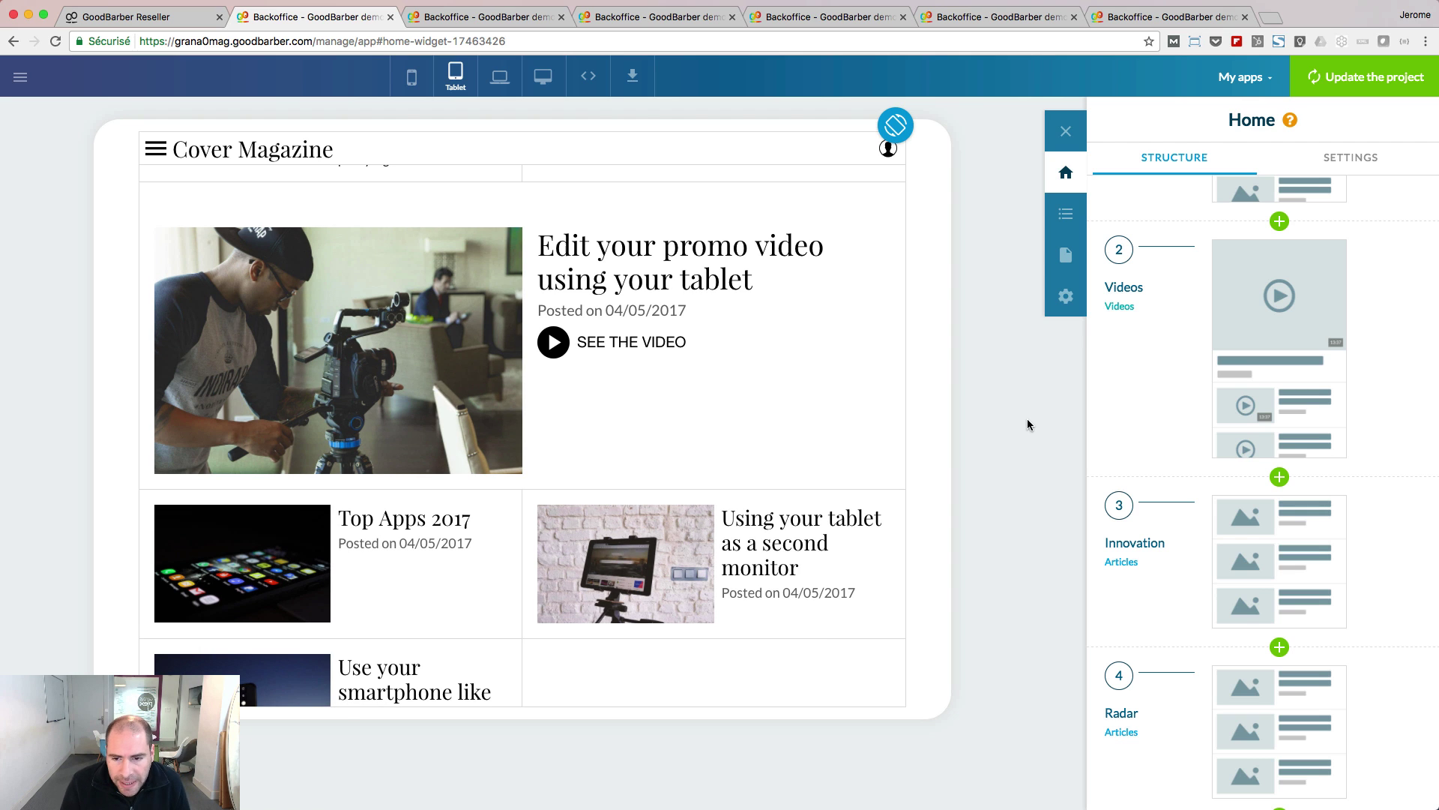
{"action": "mouse_move", "coordinate": [1225, 312]}
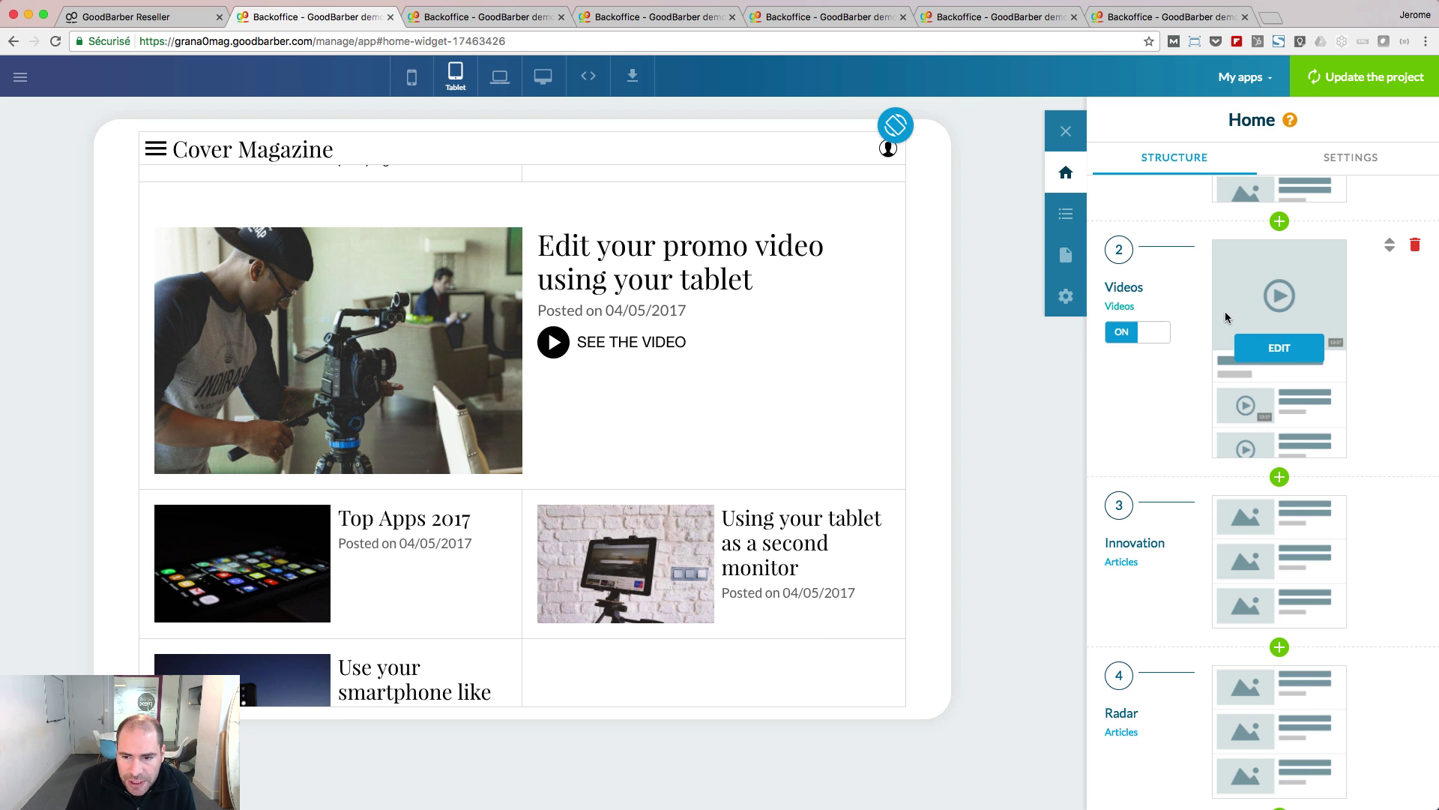
{"action": "left_click", "coordinate": [1268, 354]}
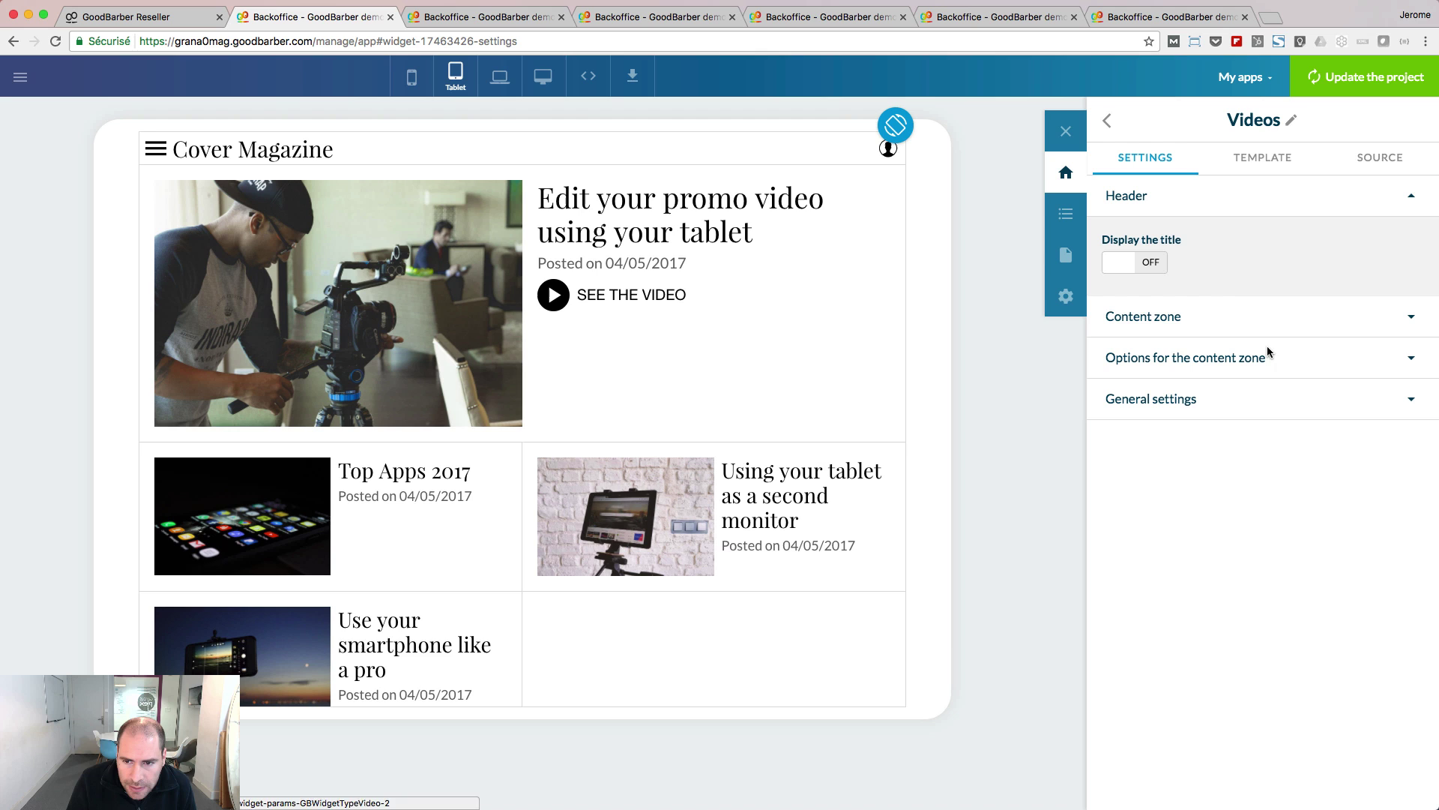
{"action": "left_click", "coordinate": [1267, 163]}
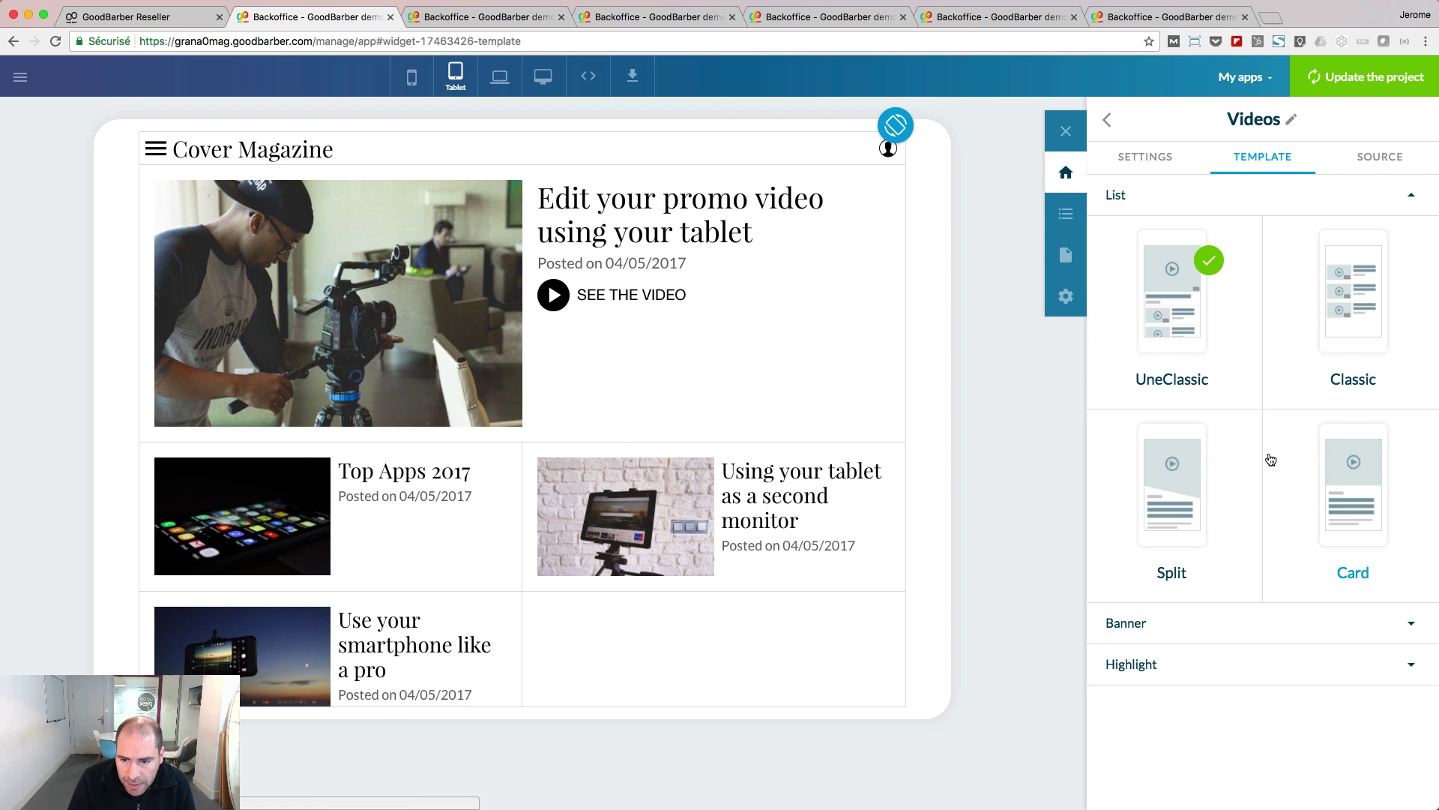
Preview the Classic, Split, Banner Classic and Highlight Grid layouts, then go back to Settings
{"action": "left_click", "coordinate": [1347, 300]}
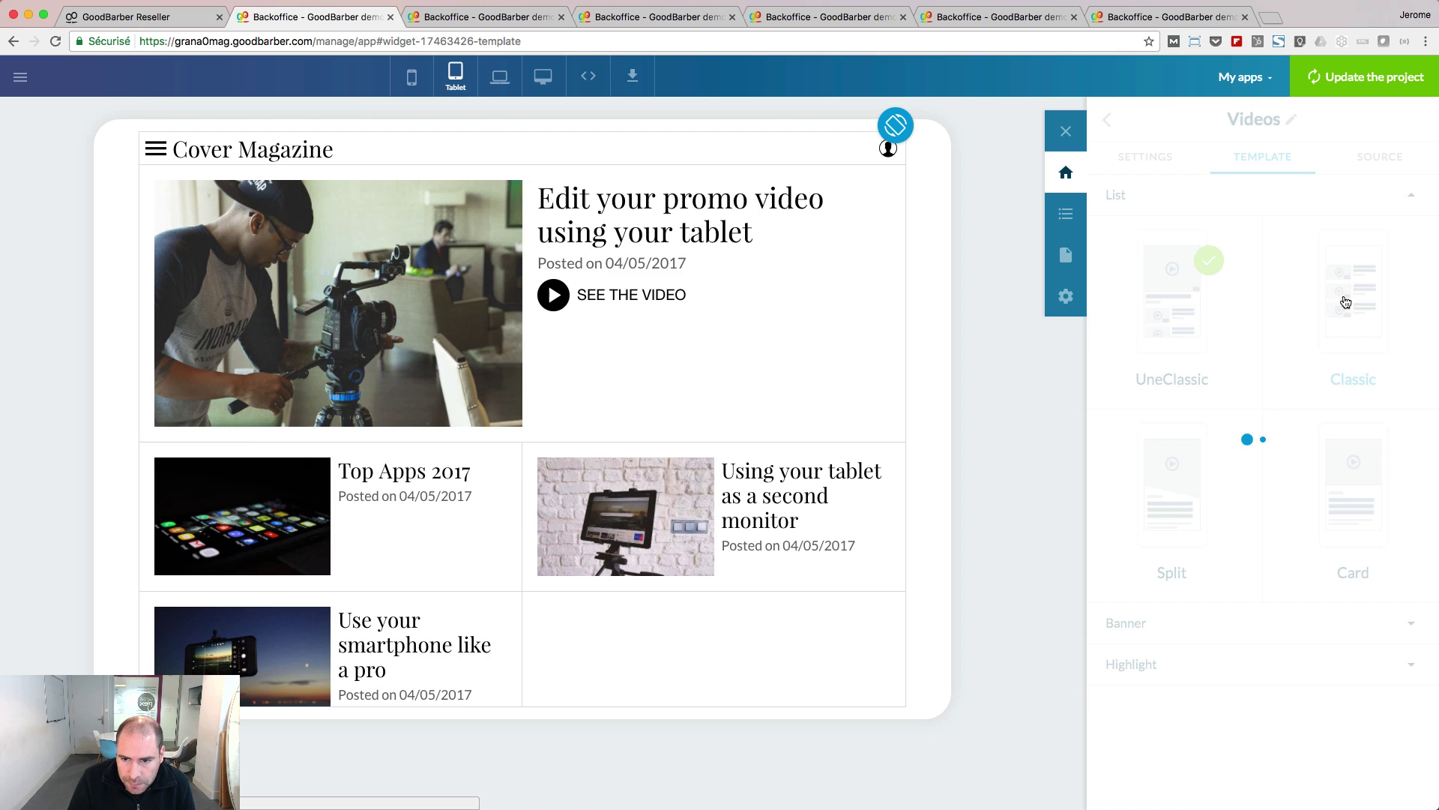
{"action": "left_click", "coordinate": [1189, 522]}
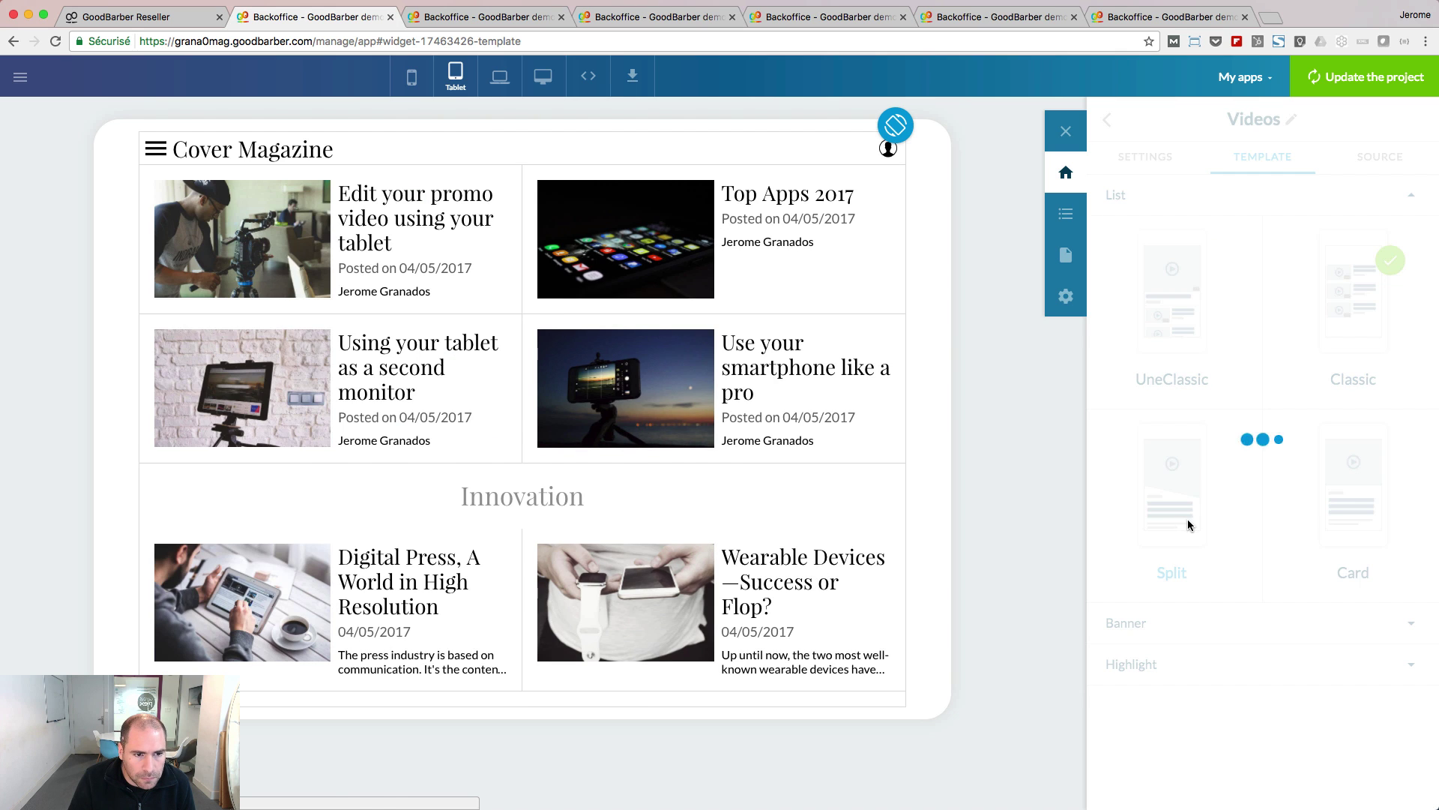
{"action": "left_click", "coordinate": [1145, 626]}
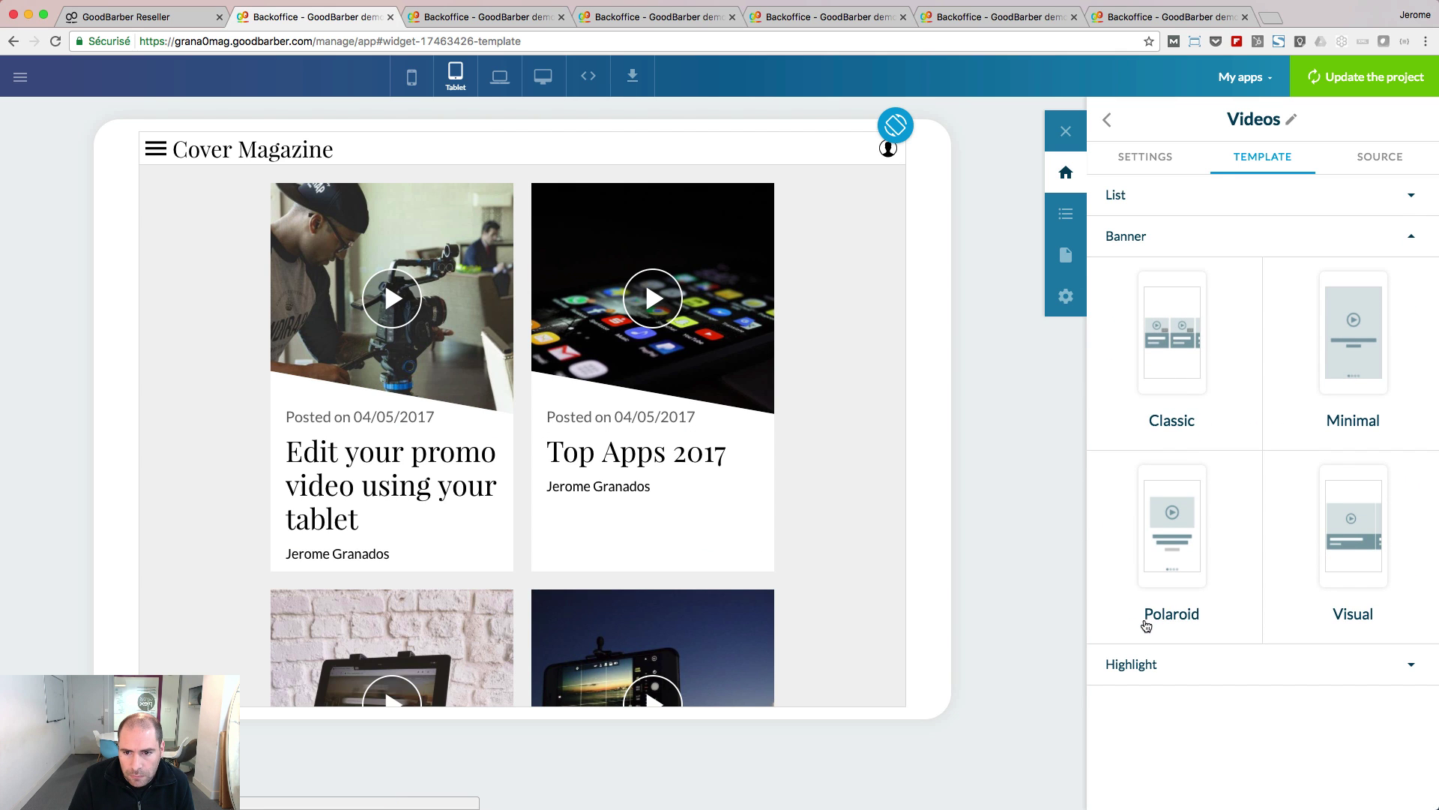
{"action": "left_click", "coordinate": [1161, 357]}
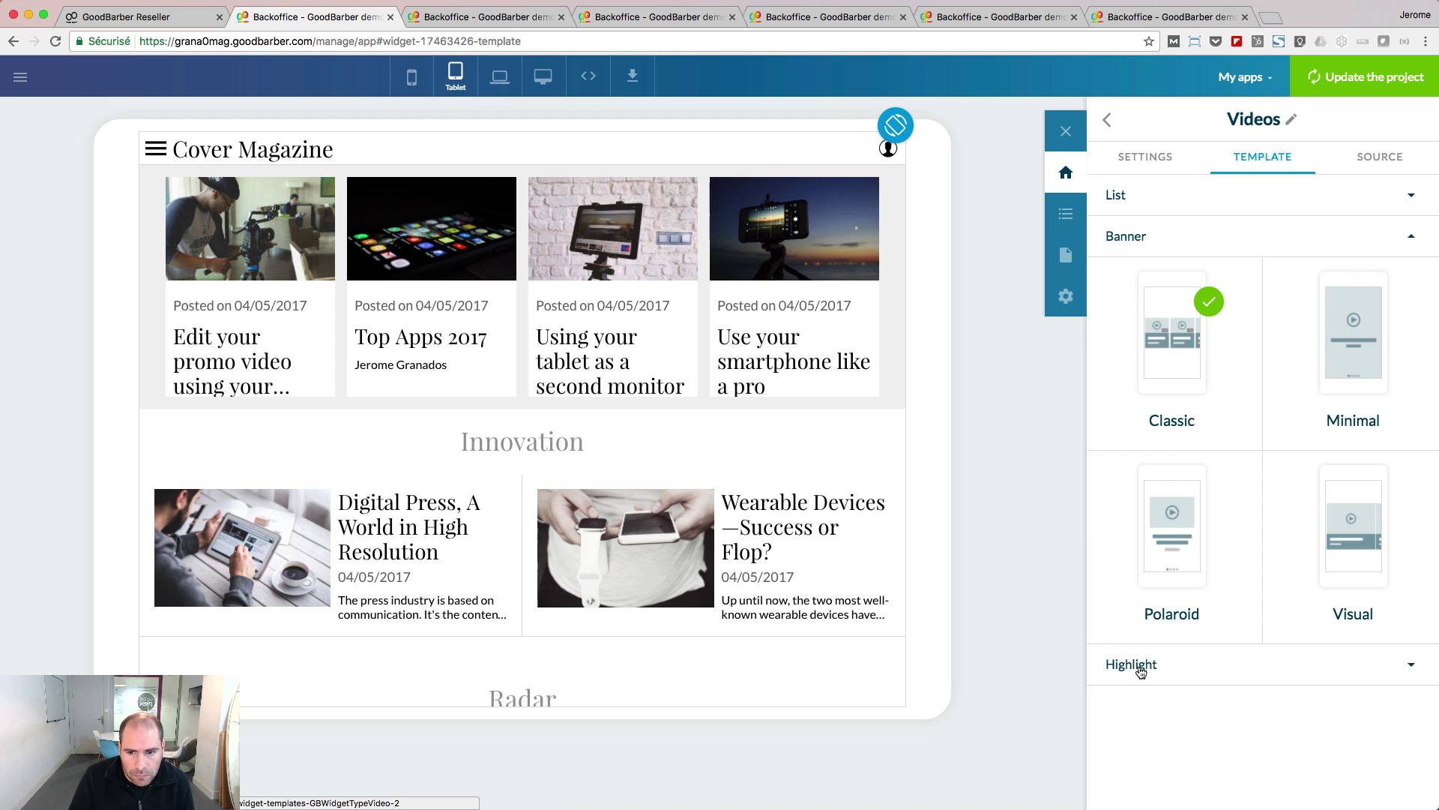
{"action": "left_click", "coordinate": [1140, 664]}
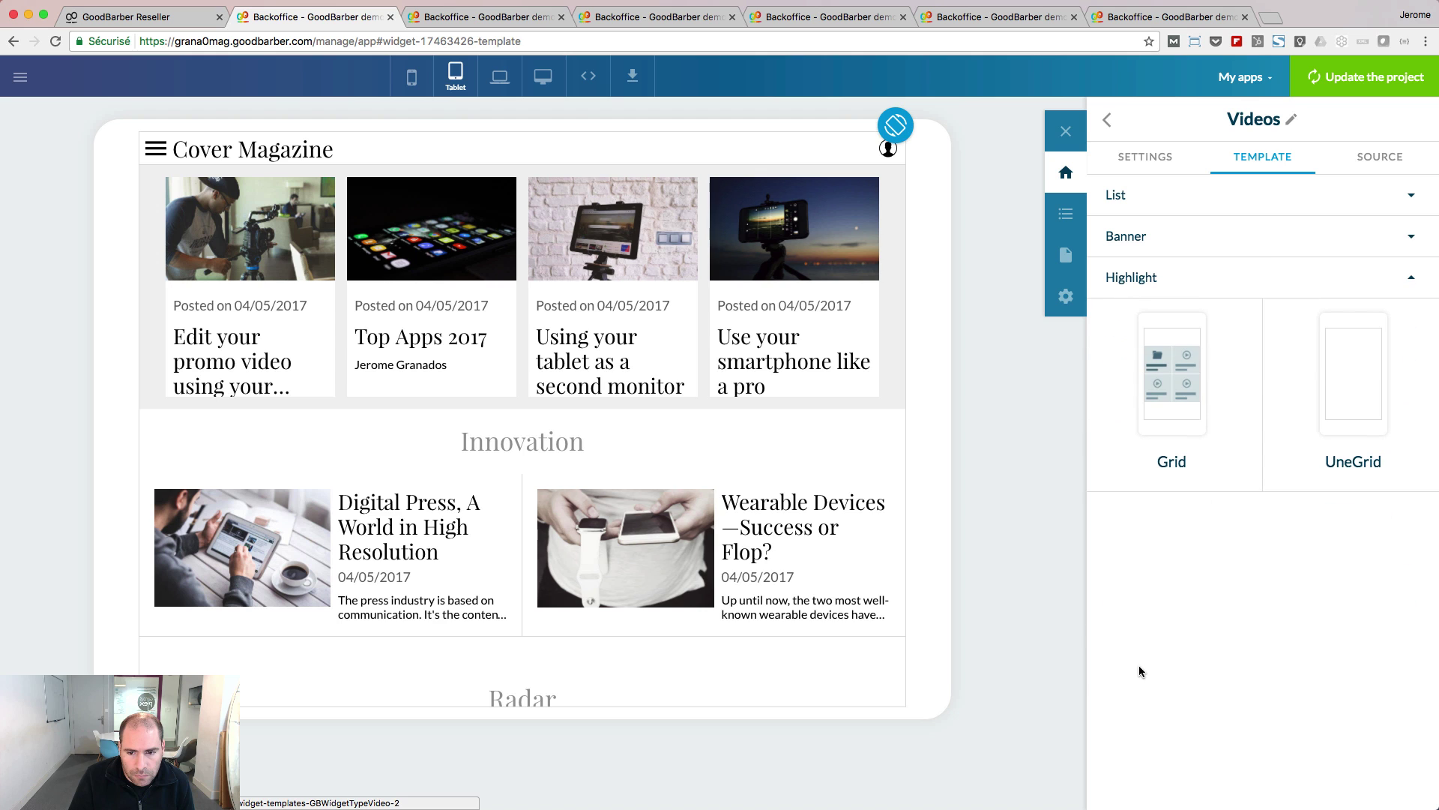
{"action": "left_click", "coordinate": [1177, 429]}
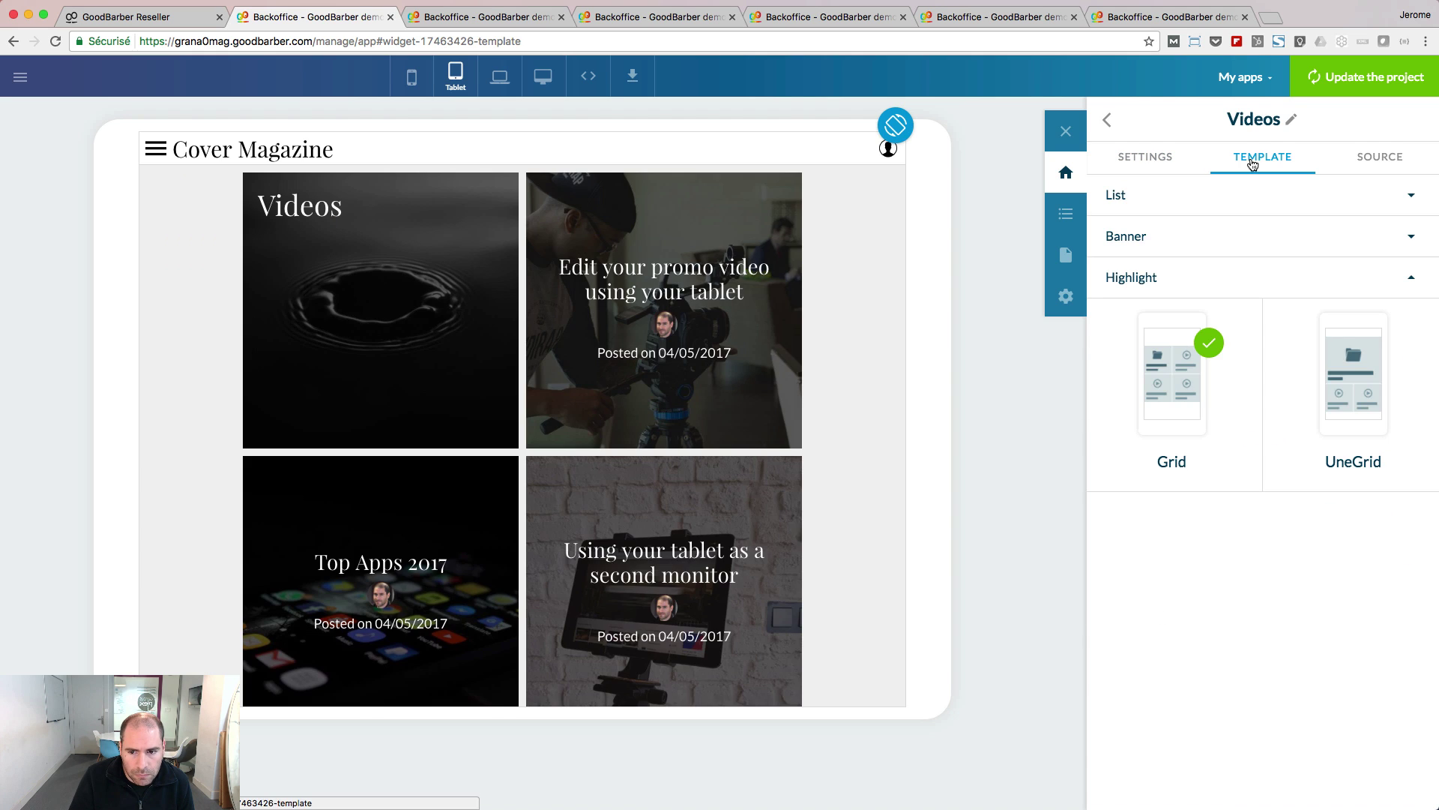
{"action": "left_click", "coordinate": [1270, 461]}
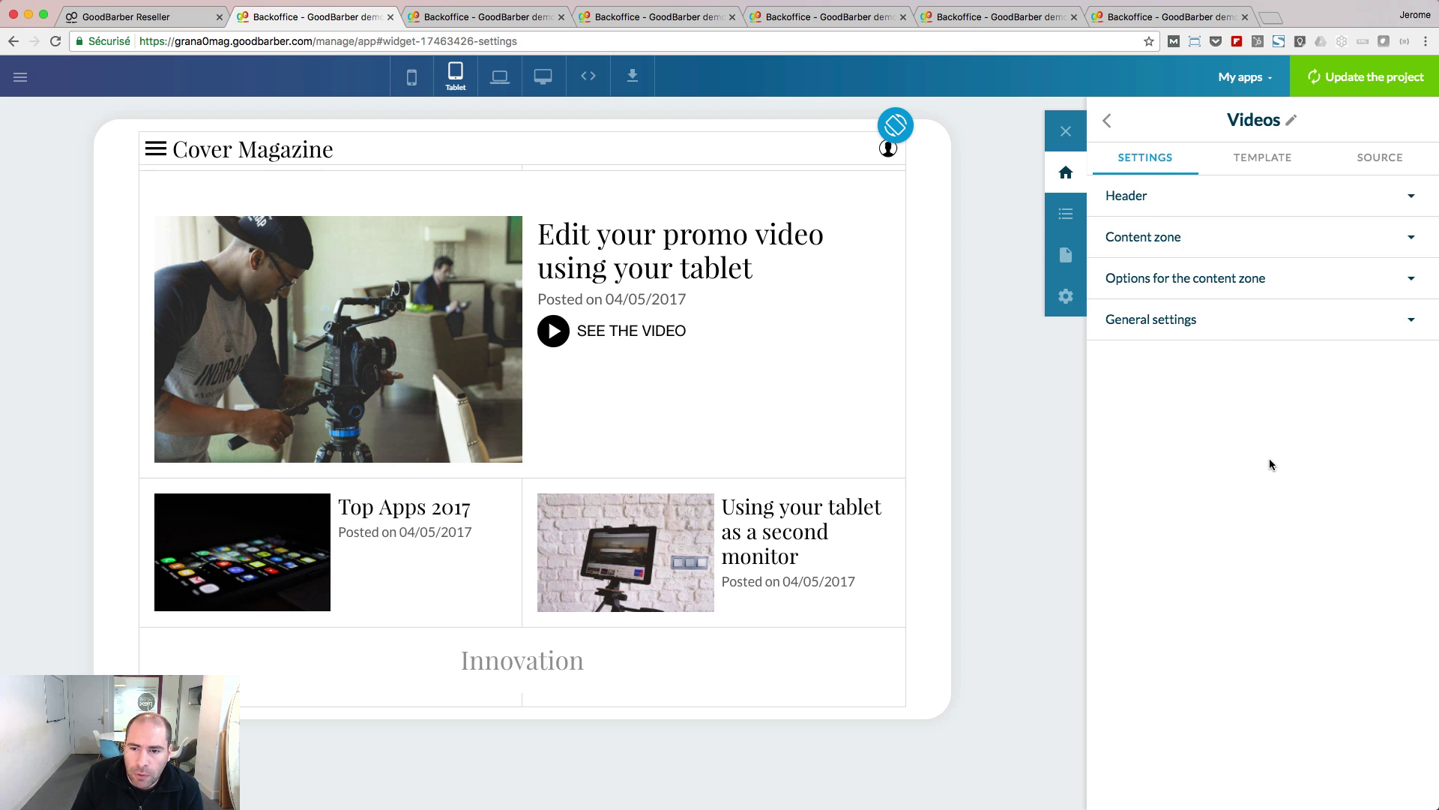
Turn on the header title 'Videos tutorials', trying left alignment and colour D154D1 before discarding them
{"action": "left_click", "coordinate": [1129, 198]}
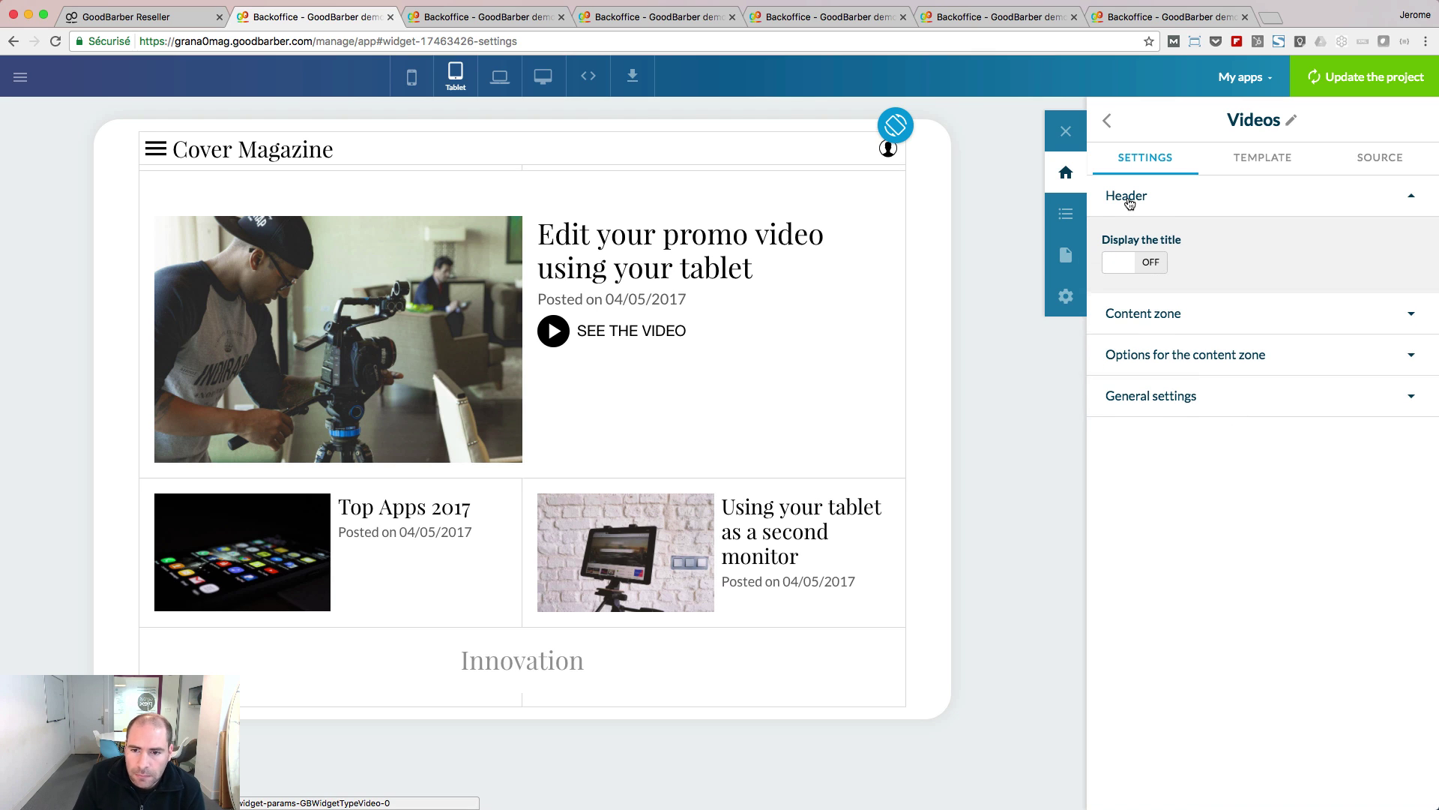
{"action": "left_click", "coordinate": [1133, 261]}
{"action": "left_click", "coordinate": [1162, 325]}
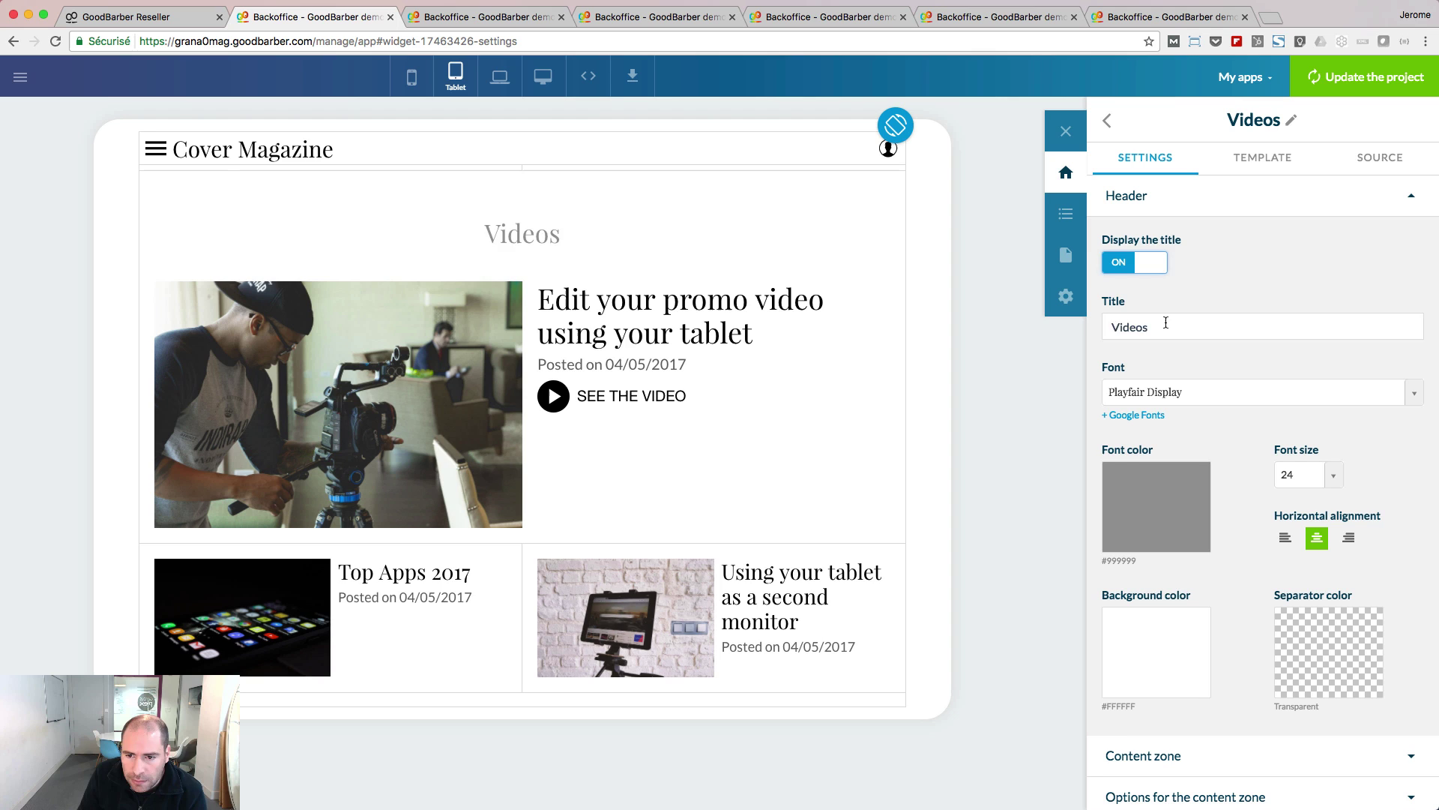
{"action": "type", "text": "tutorials"}
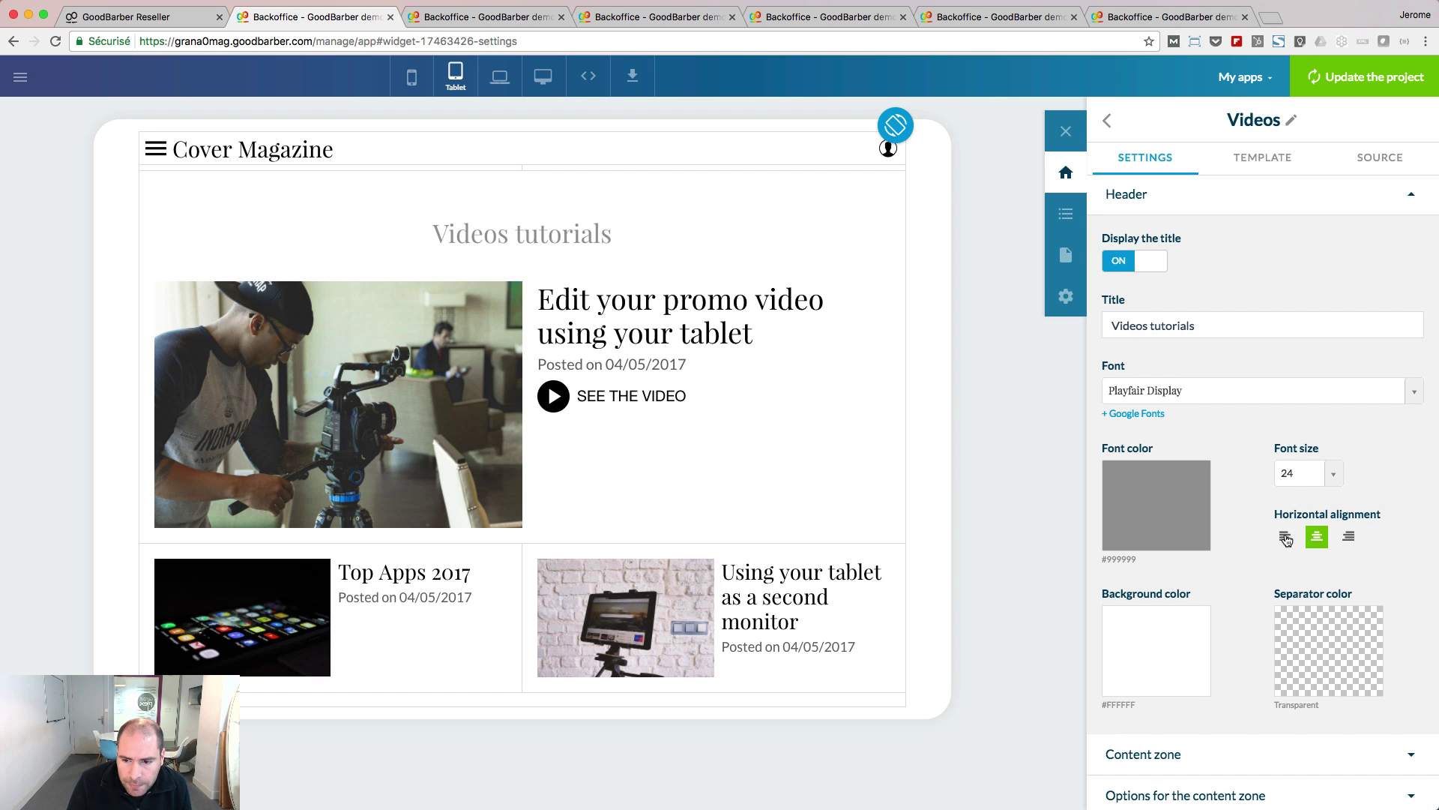
{"action": "left_click", "coordinate": [1286, 537]}
{"action": "left_click", "coordinate": [1155, 517]}
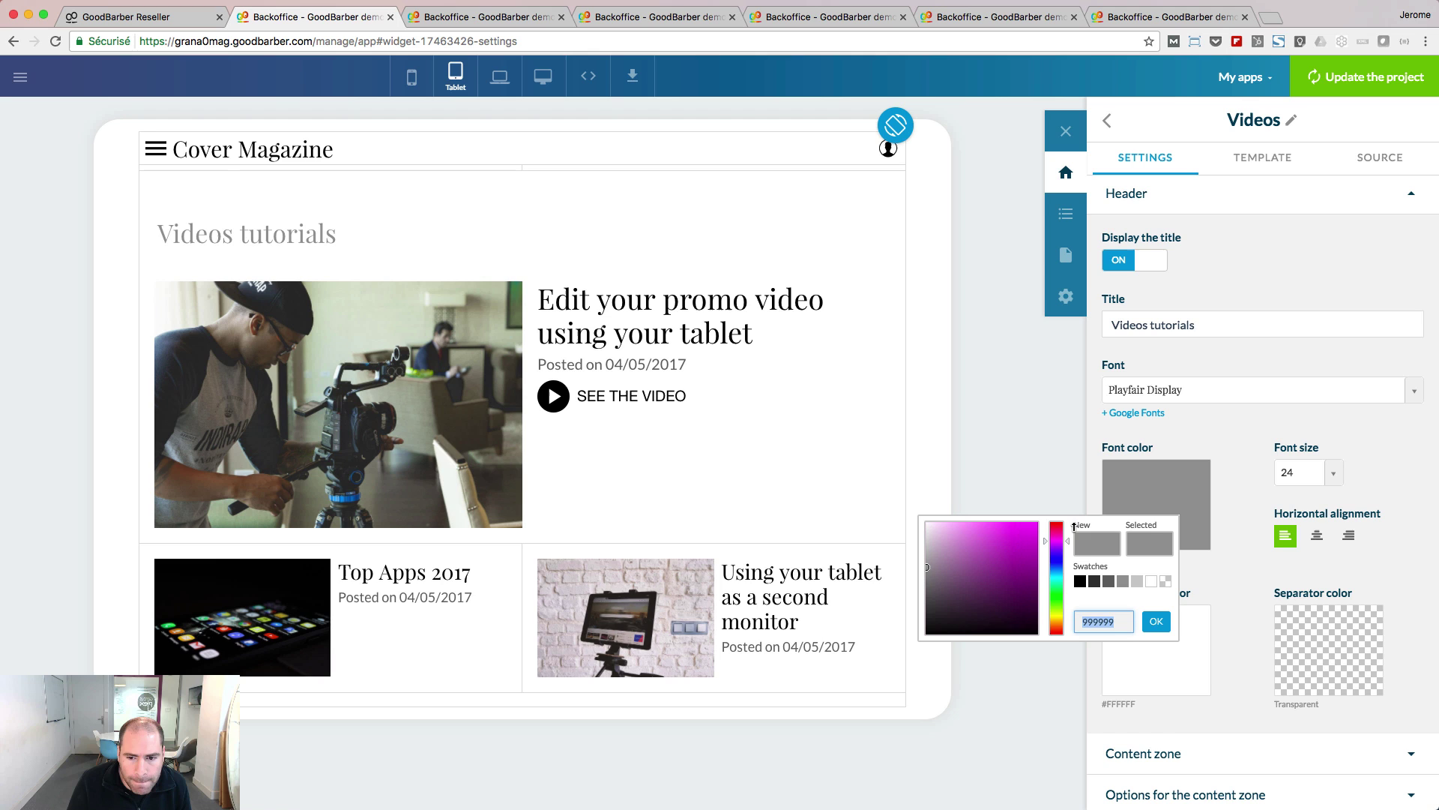
{"action": "type", "text": "D154D1"}
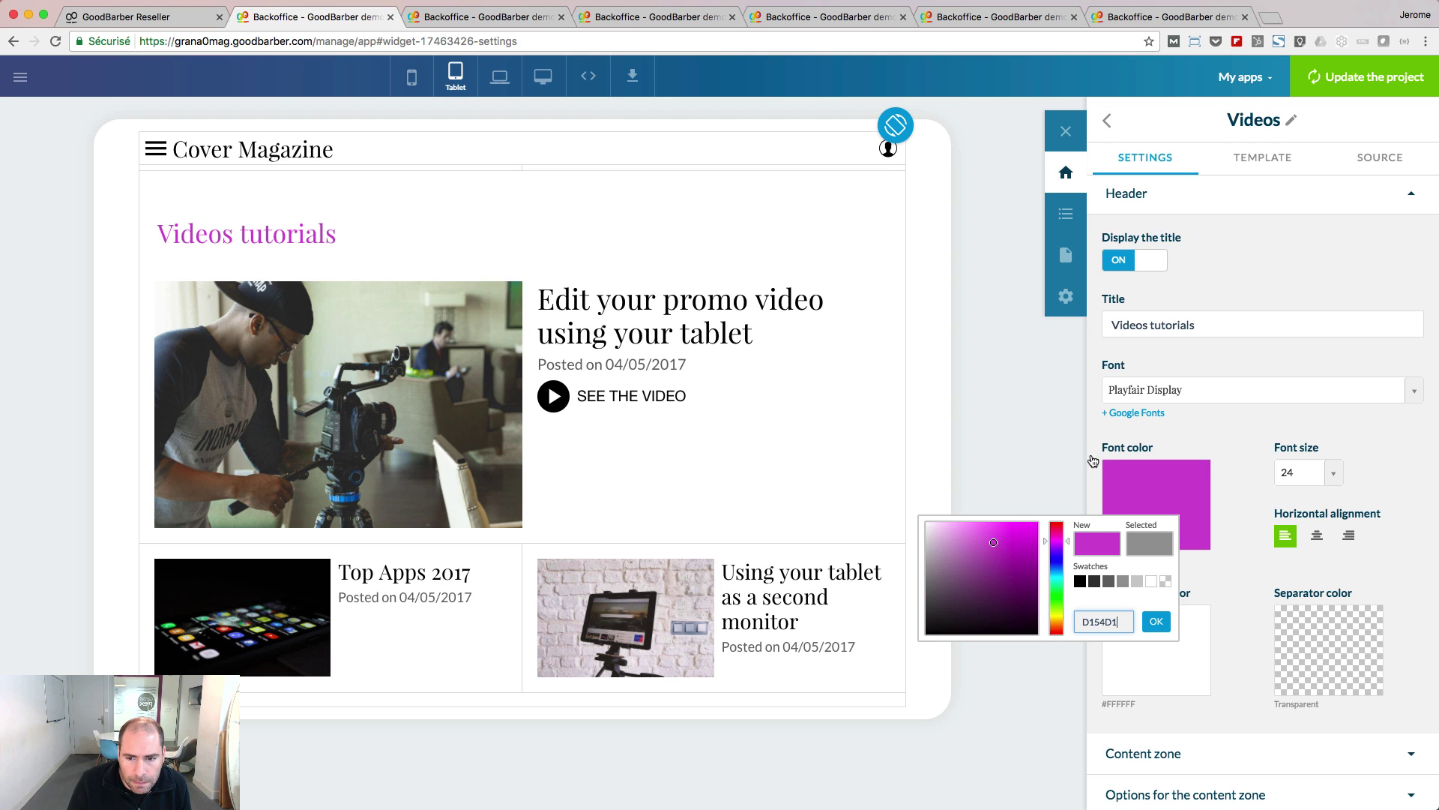
{"action": "left_click", "coordinate": [1234, 426]}
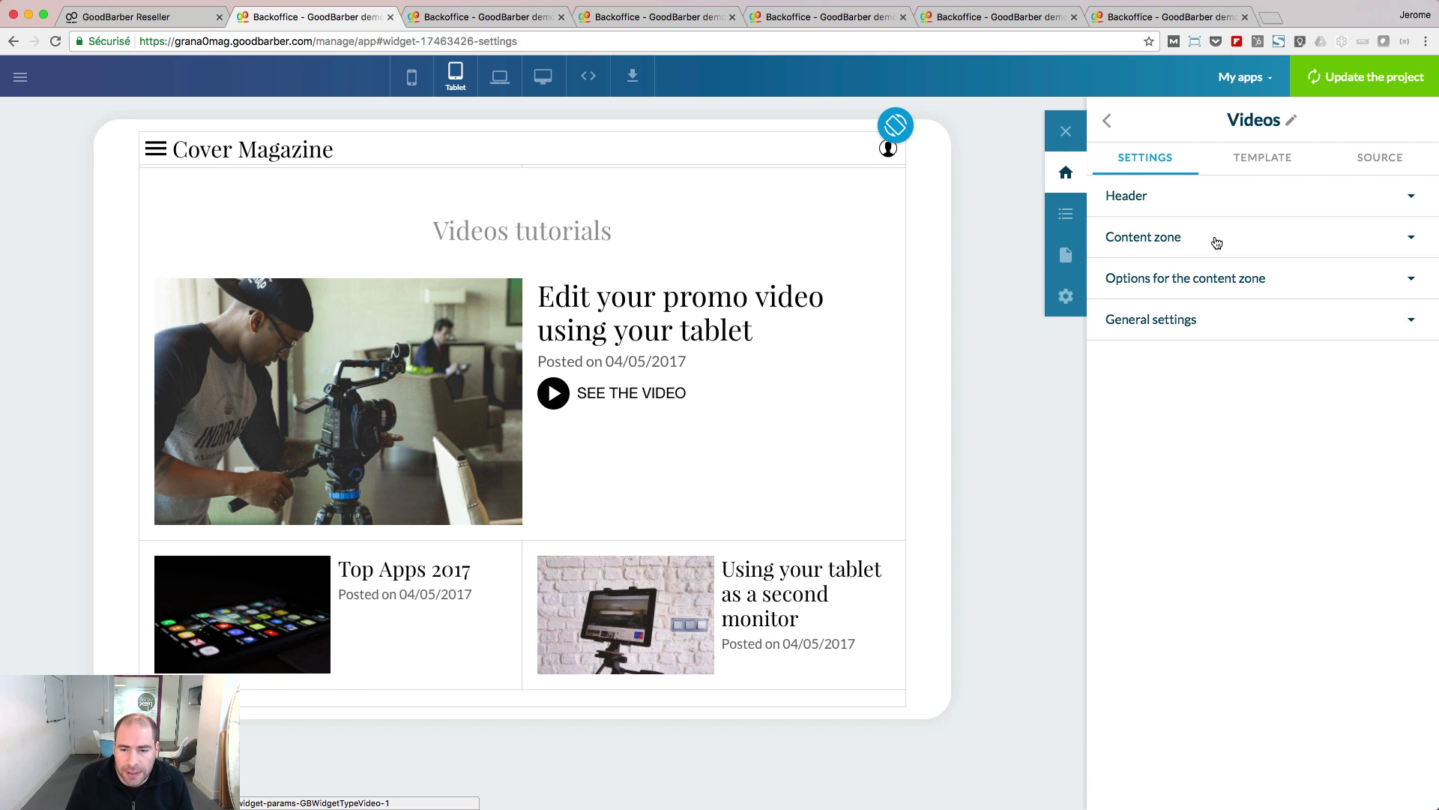
{"action": "left_click", "coordinate": [1216, 243]}
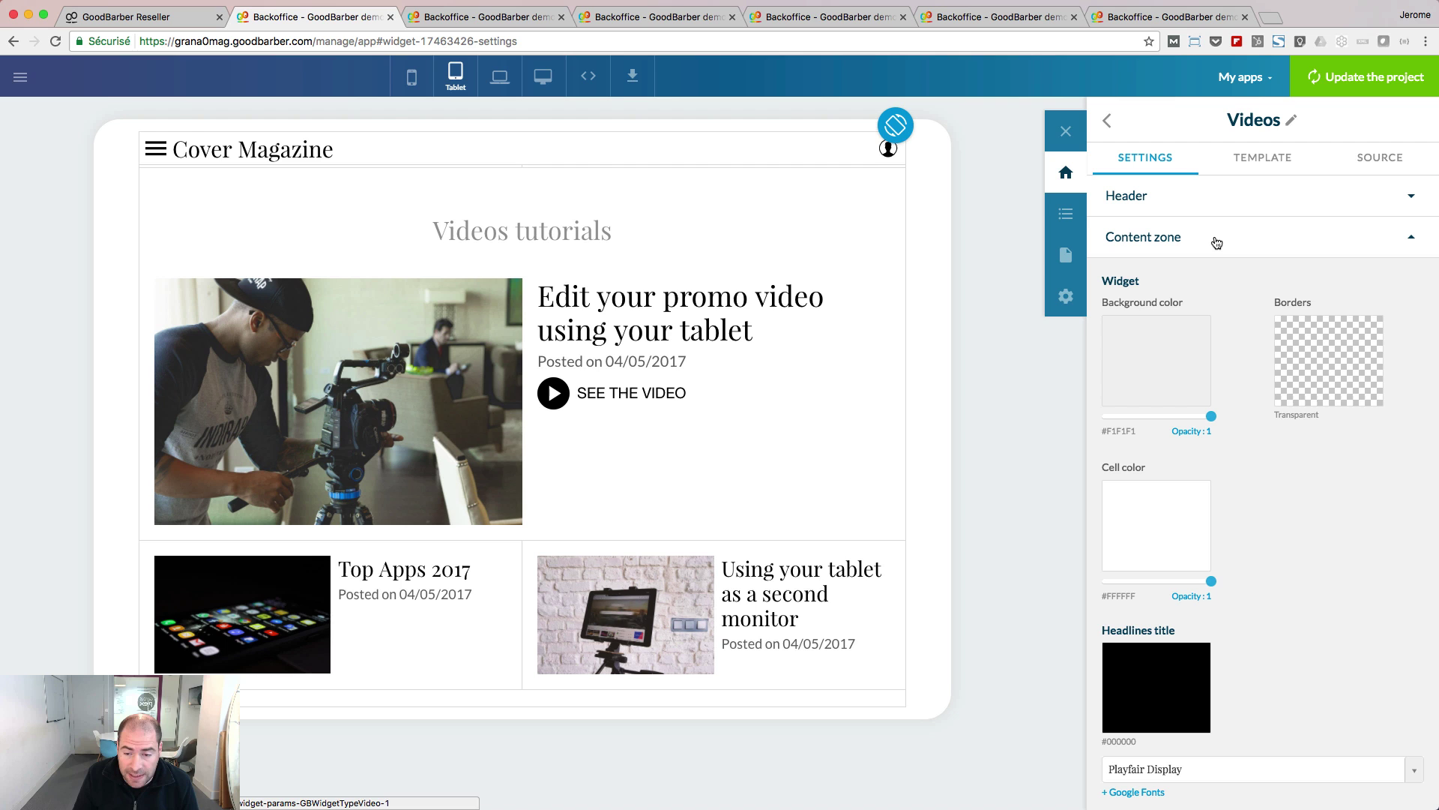
{"action": "scroll", "coordinate": [1293, 579], "scroll_direction": "down", "scroll_amount": 3}
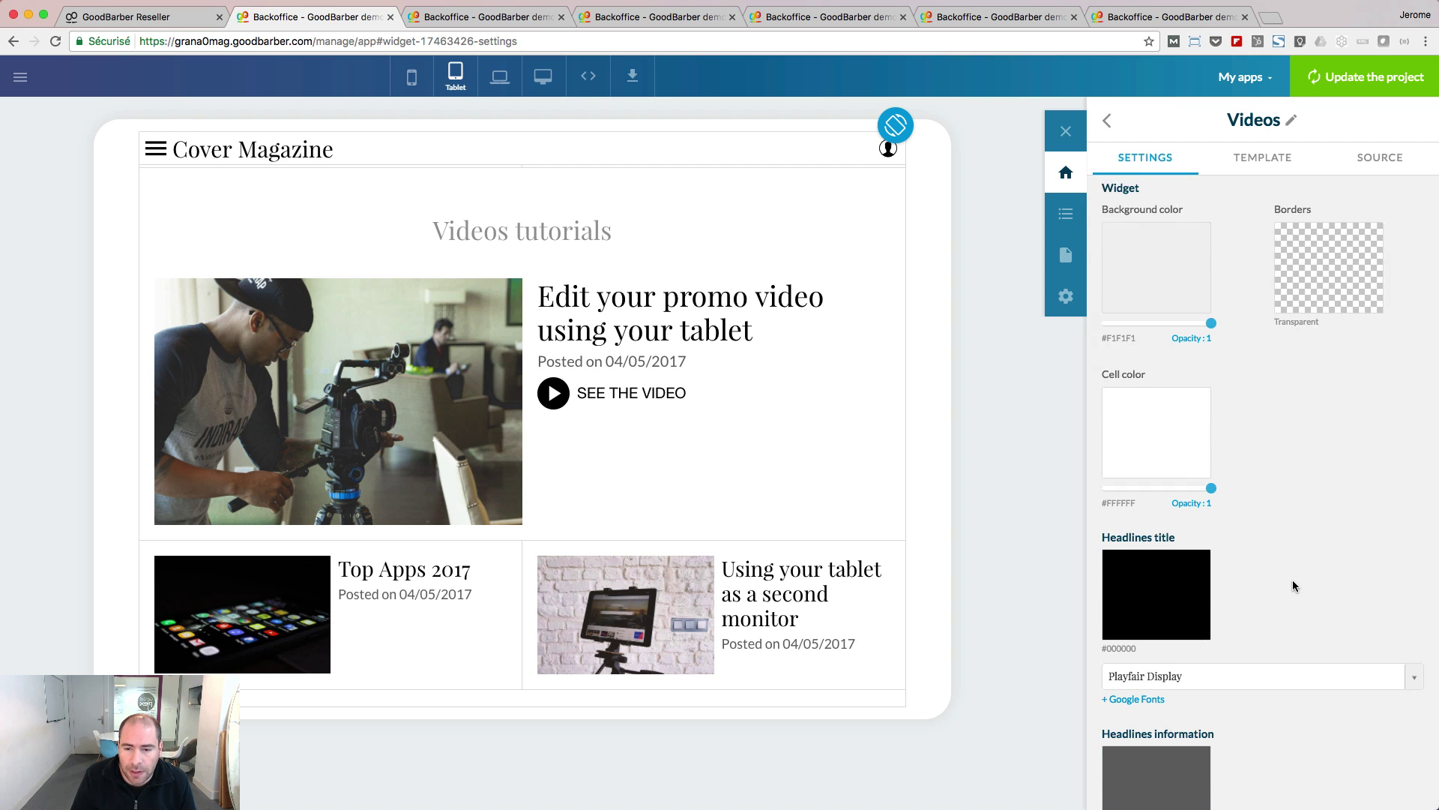
{"action": "scroll", "coordinate": [1294, 585], "scroll_direction": "down", "scroll_amount": 3}
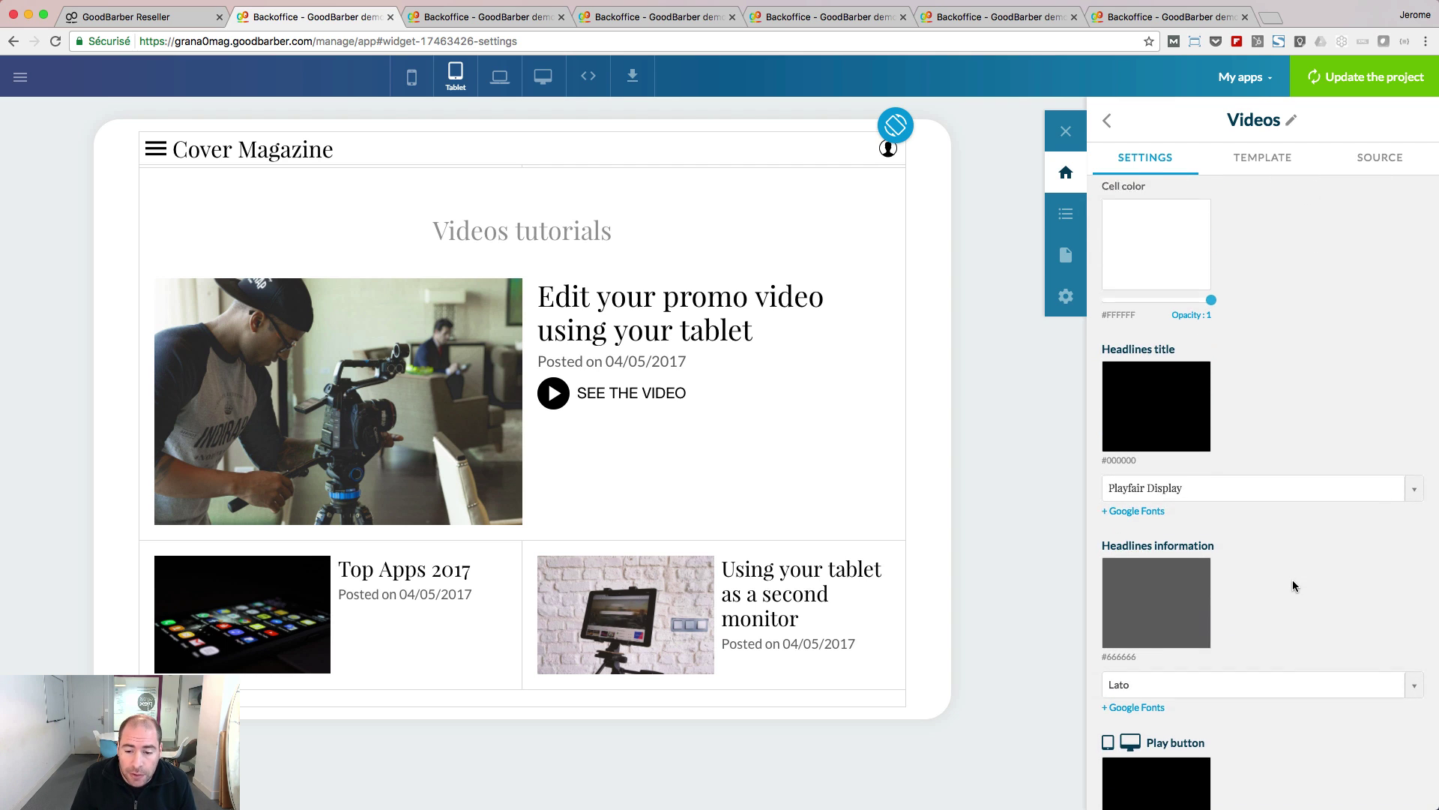
{"action": "scroll", "coordinate": [1292, 586], "scroll_direction": "down", "scroll_amount": 1}
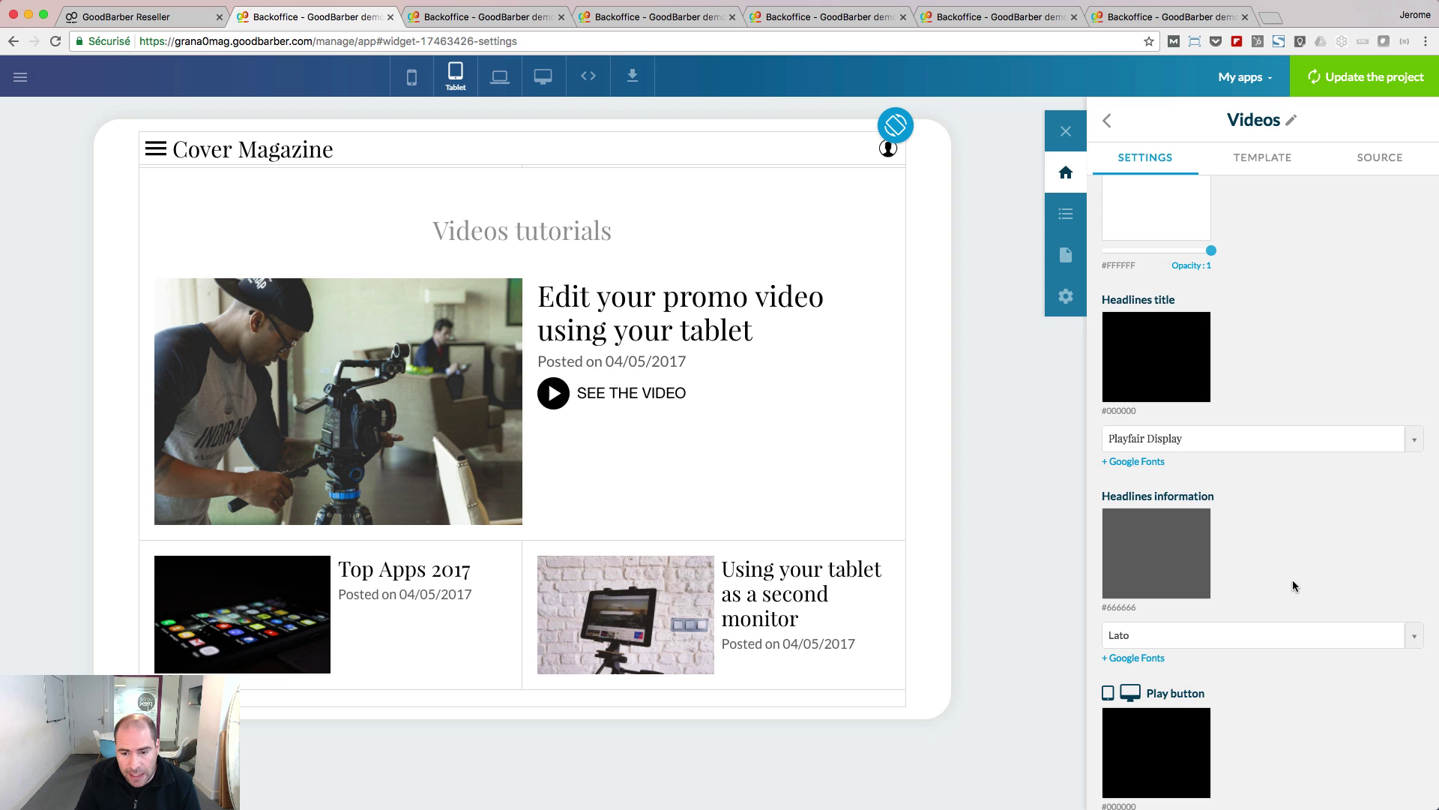
{"action": "scroll", "coordinate": [1293, 581], "scroll_direction": "down", "scroll_amount": 4}
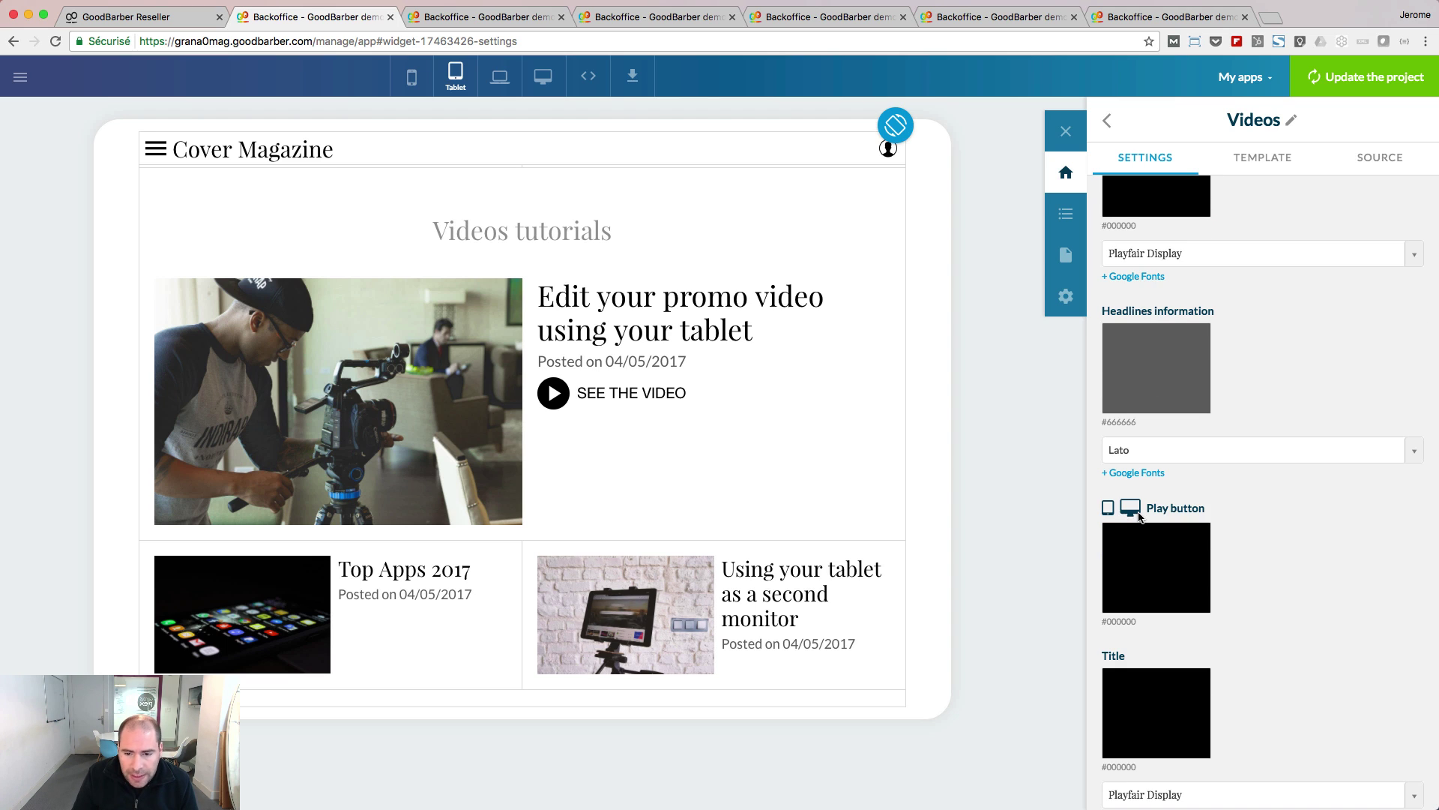
{"action": "left_click", "coordinate": [1152, 581]}
{"action": "mouse_move", "coordinate": [1205, 603]}
{"action": "left_mouse_down"}
{"action": "mouse_move", "coordinate": [1239, 598]}
{"action": "mouse_move", "coordinate": [1199, 597]}
{"action": "left_mouse_up"}
{"action": "left_click", "coordinate": [1162, 586]}
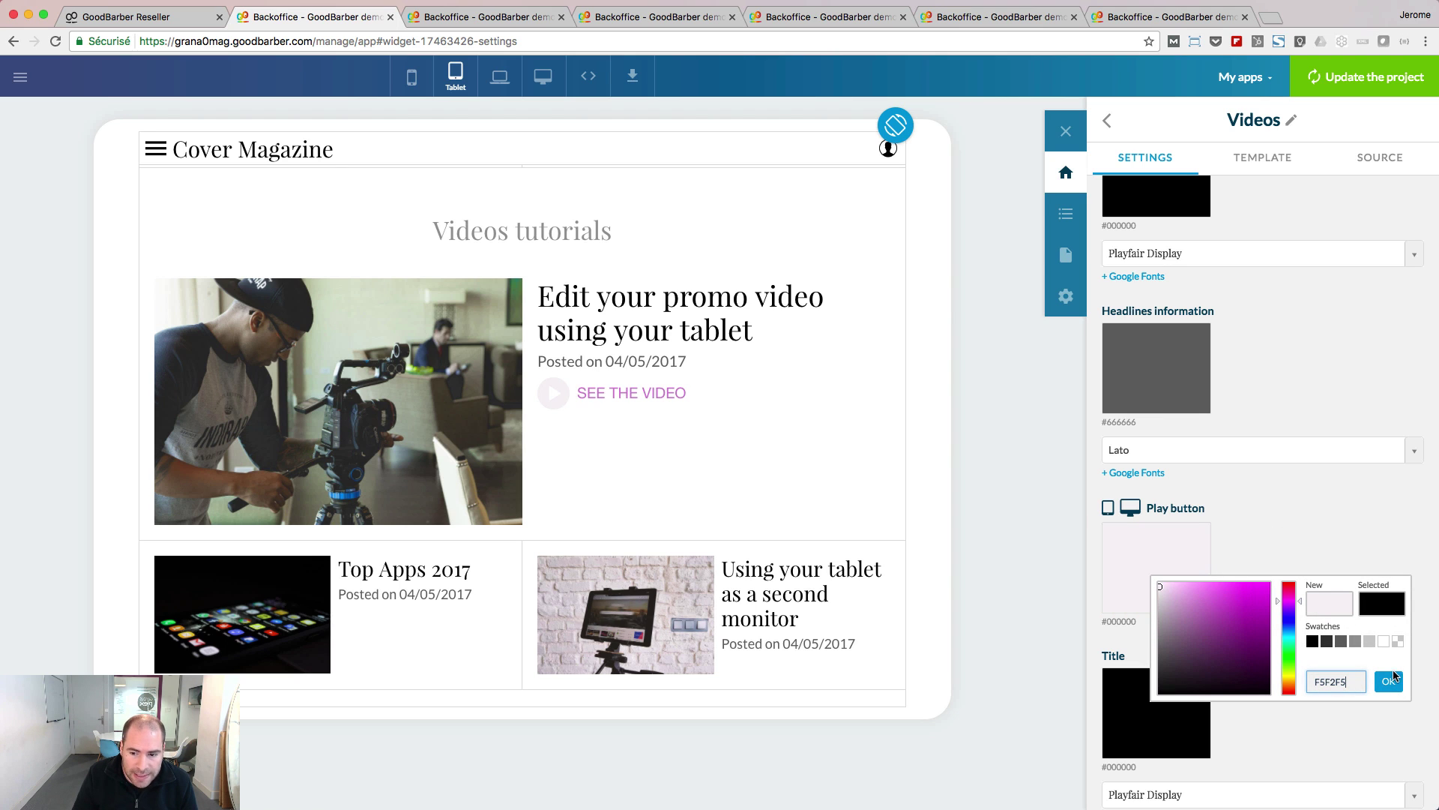
{"action": "left_click", "coordinate": [1332, 529]}
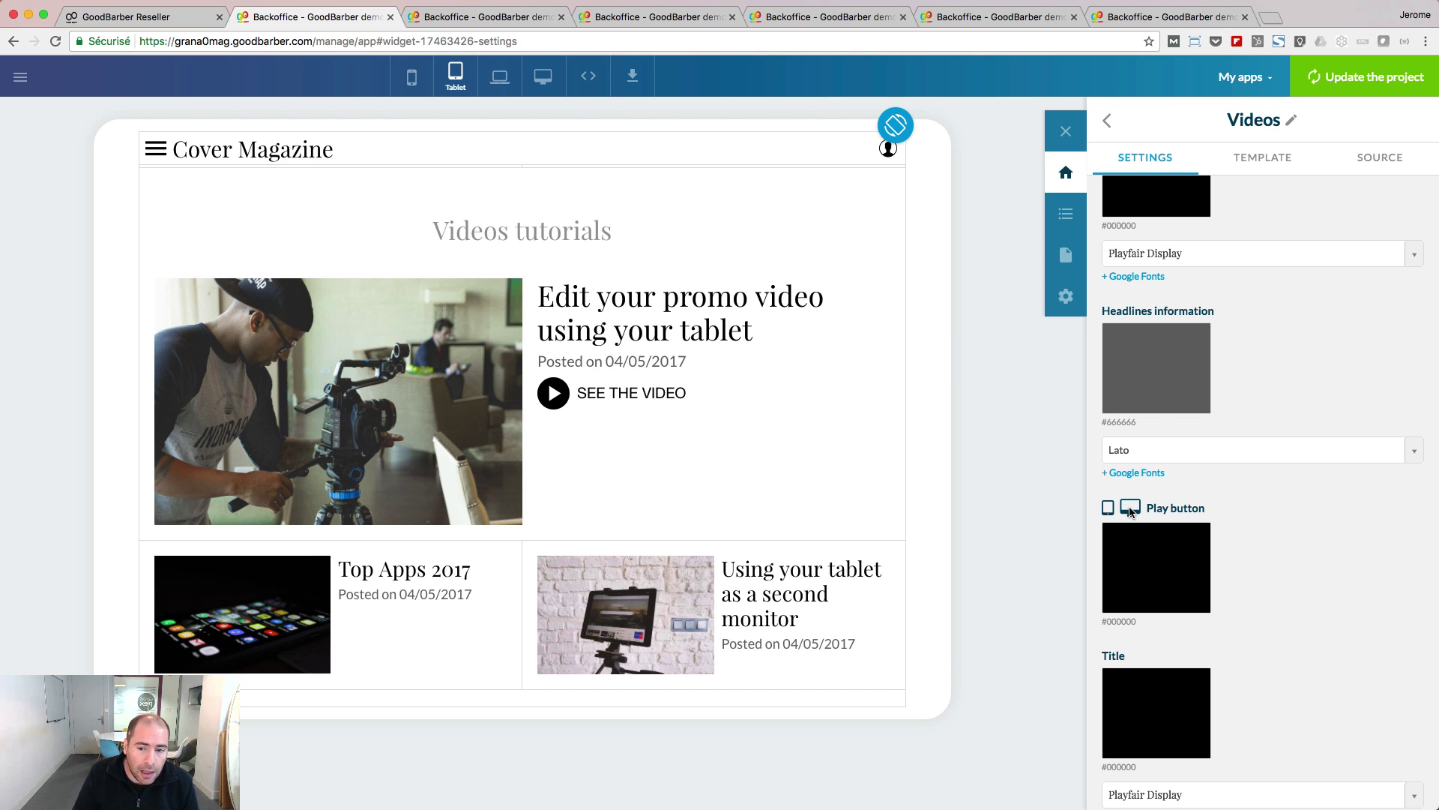
{"action": "left_click", "coordinate": [413, 77]}
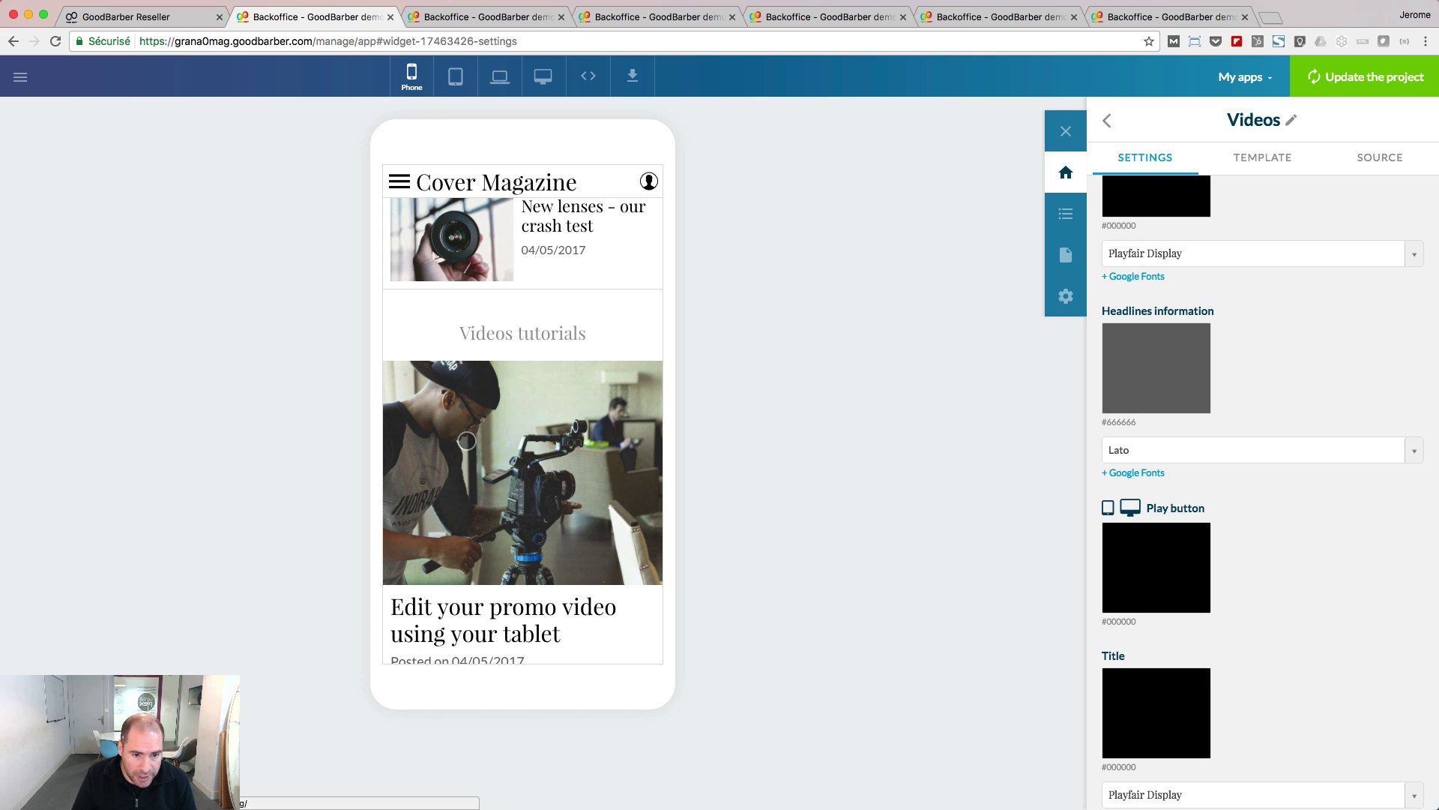
{"action": "scroll", "coordinate": [469, 479], "scroll_direction": "down", "scroll_amount": 2}
{"action": "scroll", "coordinate": [566, 466], "scroll_direction": "up", "scroll_amount": 1}
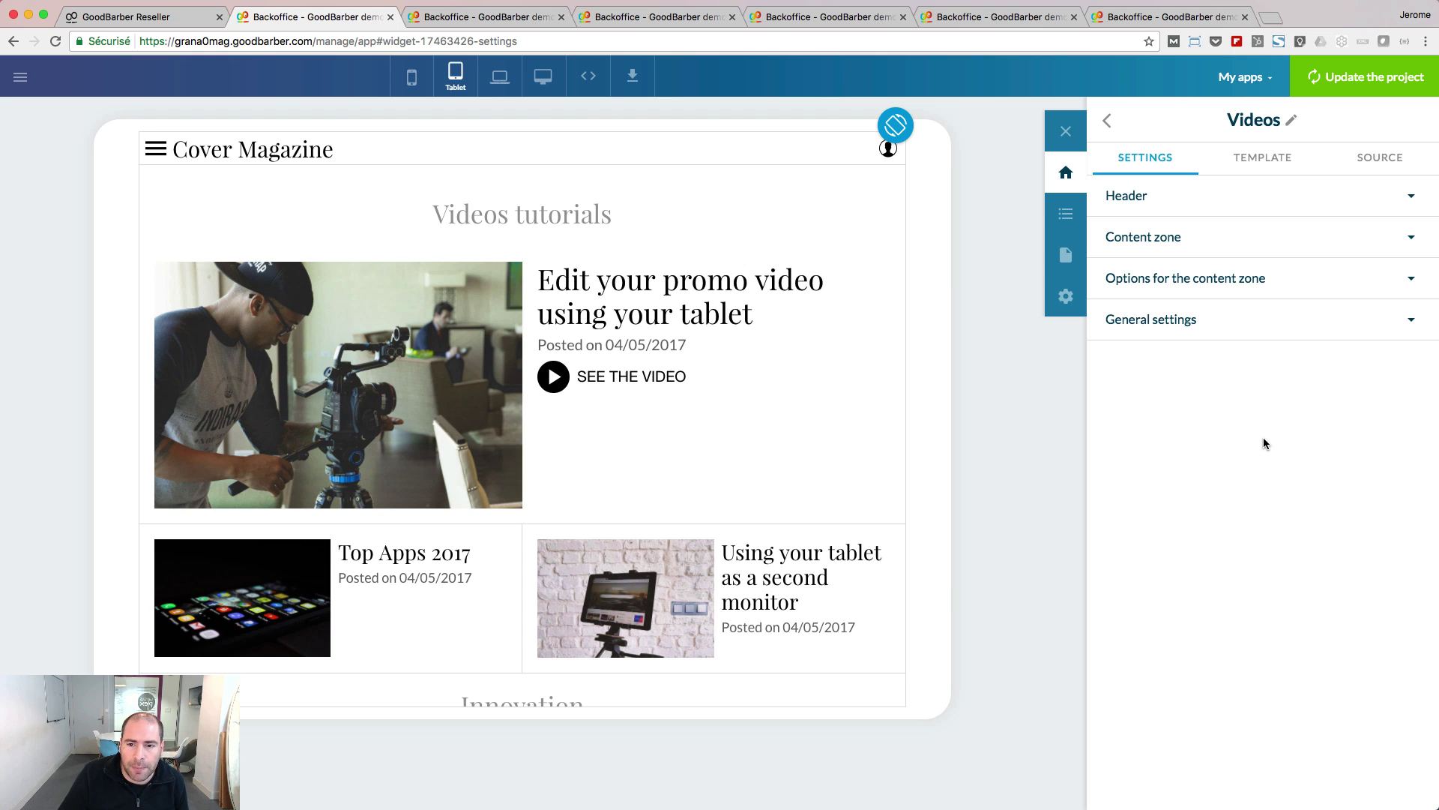
Set the Videos widget's content zone to show 5 items
{"action": "left_click", "coordinate": [1232, 281]}
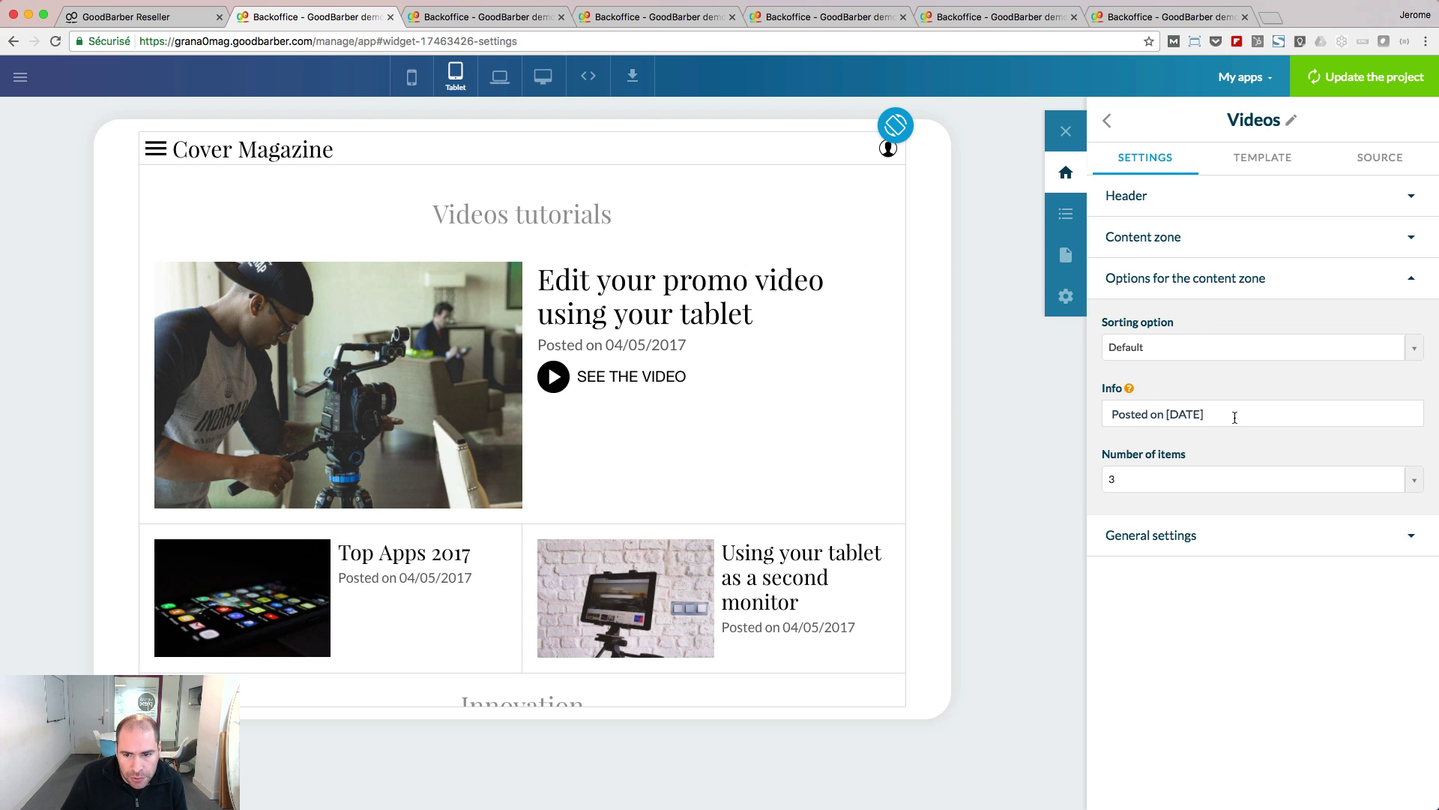
{"action": "left_click", "coordinate": [1218, 484]}
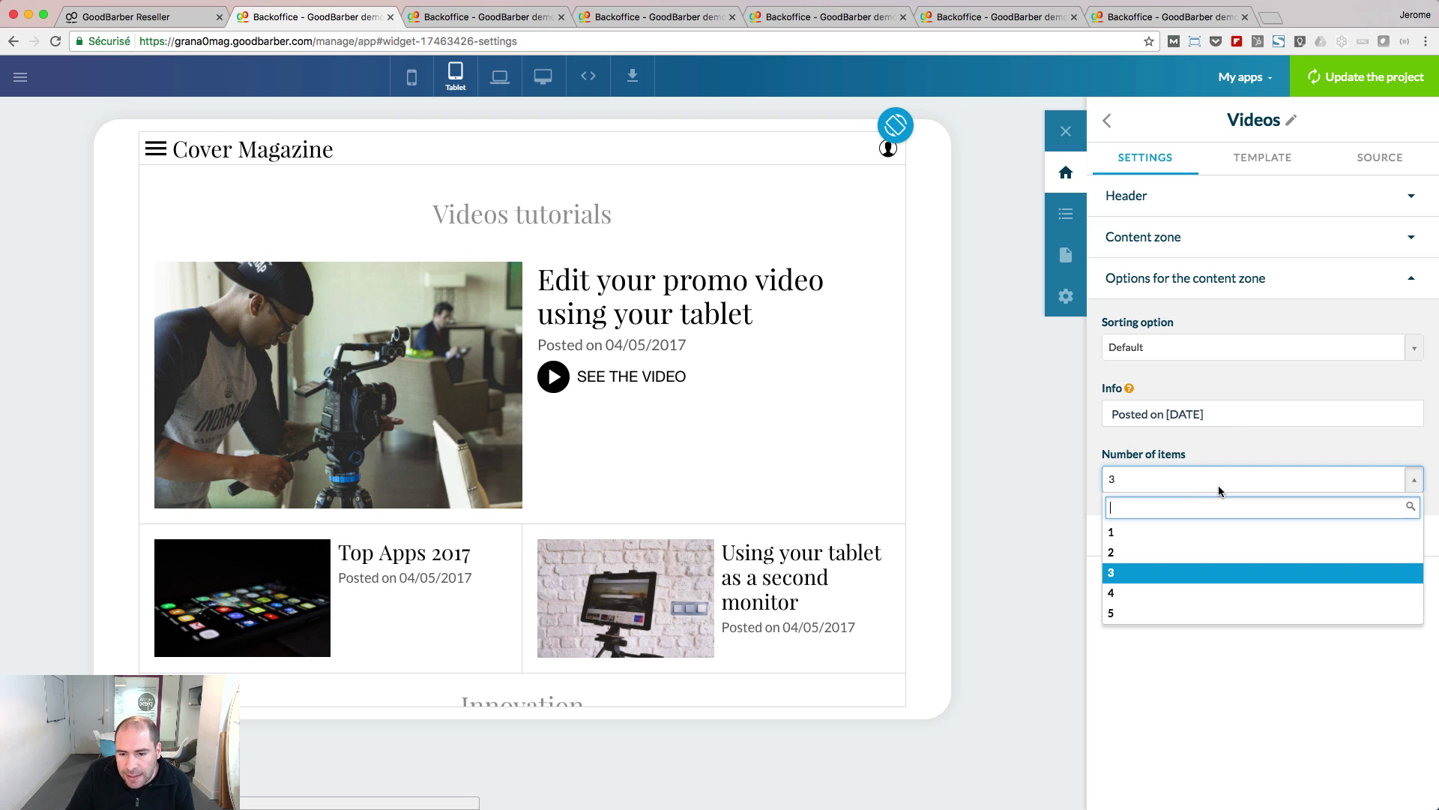
{"action": "left_click", "coordinate": [1168, 614]}
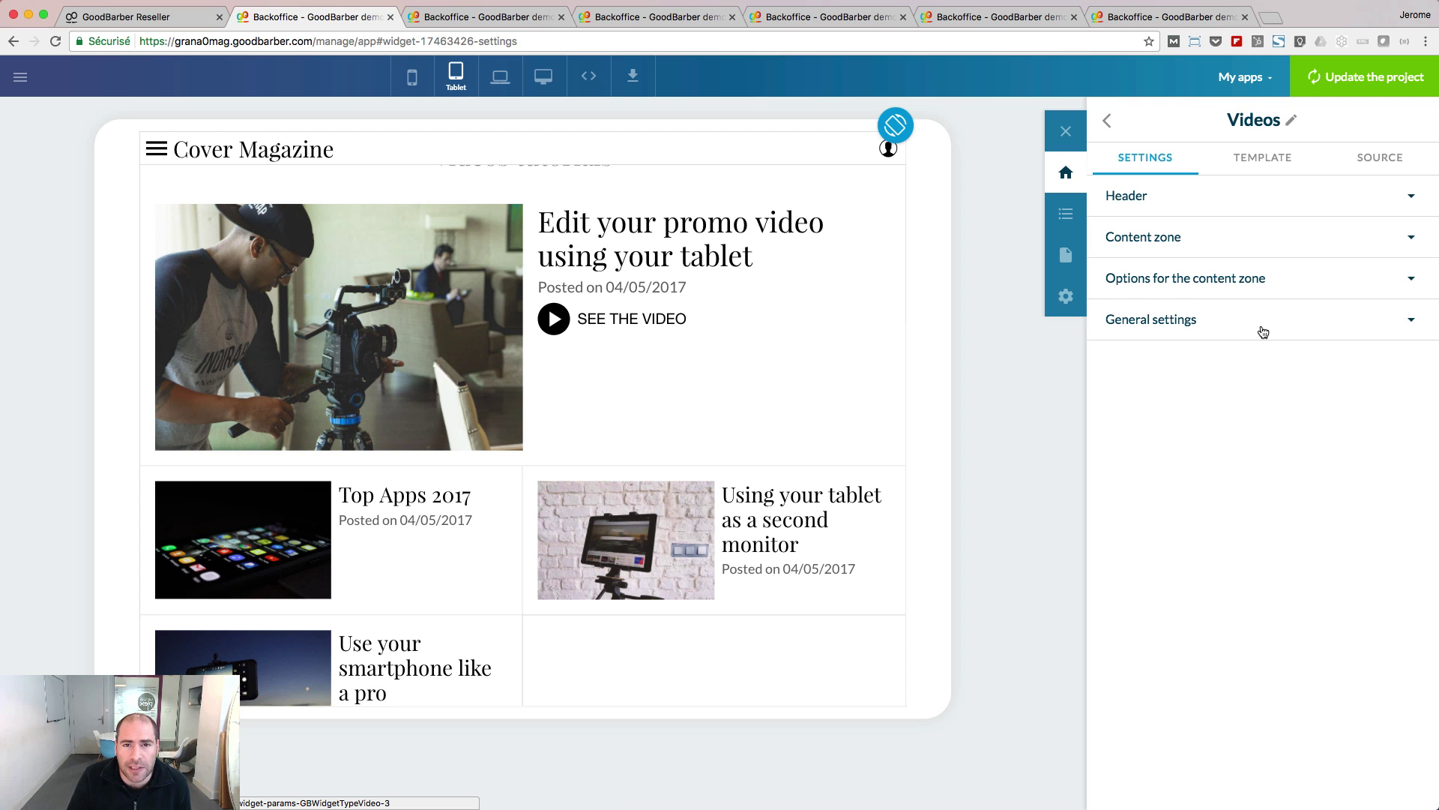
Check the widget's general margin settings and go back to the Home structure
{"action": "left_click", "coordinate": [1263, 332]}
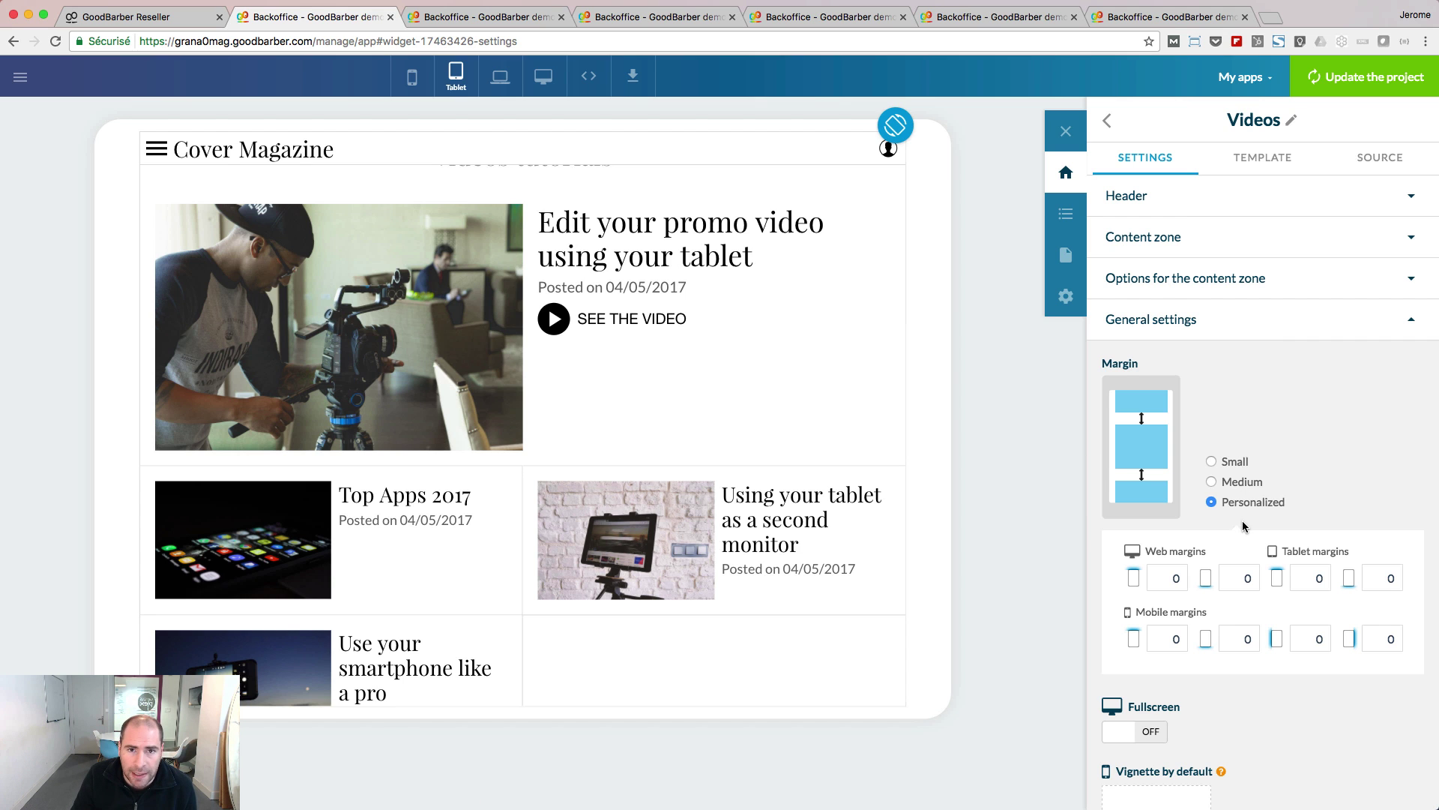
{"action": "scroll", "coordinate": [1243, 526], "scroll_direction": "down", "scroll_amount": 1}
{"action": "scroll", "coordinate": [1241, 526], "scroll_direction": "down", "scroll_amount": 3}
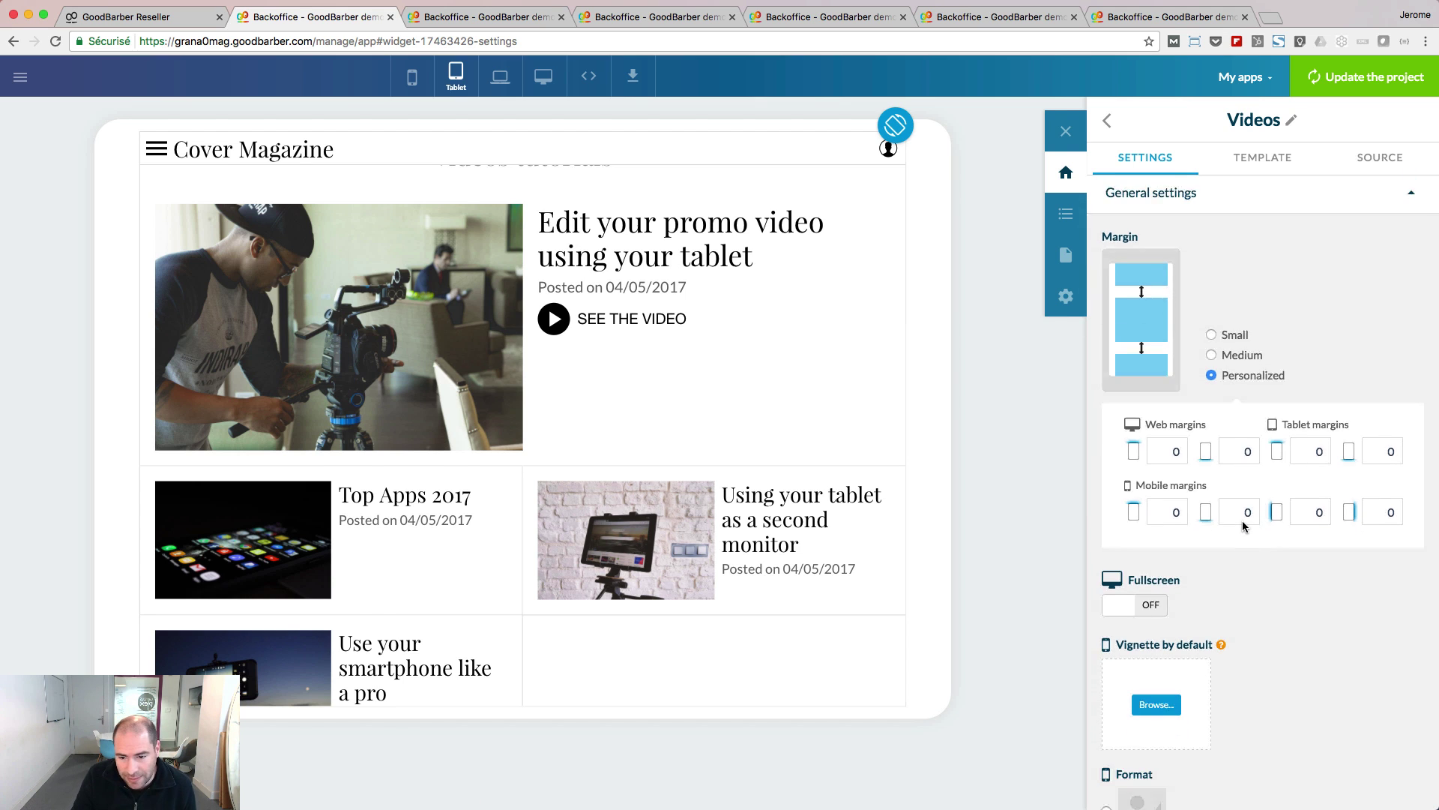
{"action": "left_click", "coordinate": [1025, 716]}
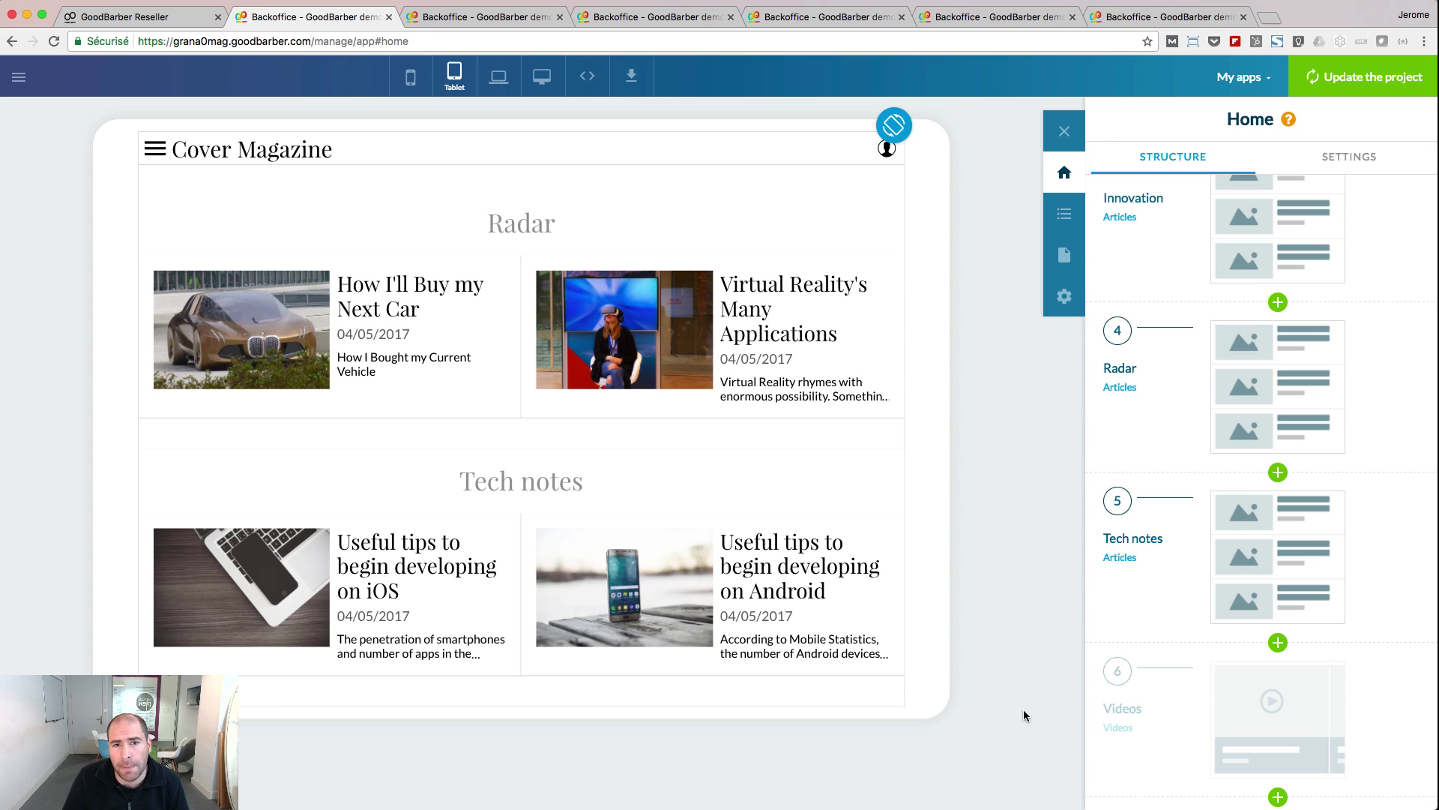
Insert a Link widget directly below the Videos section as block 7
{"action": "mouse_move", "coordinate": [1387, 667]}
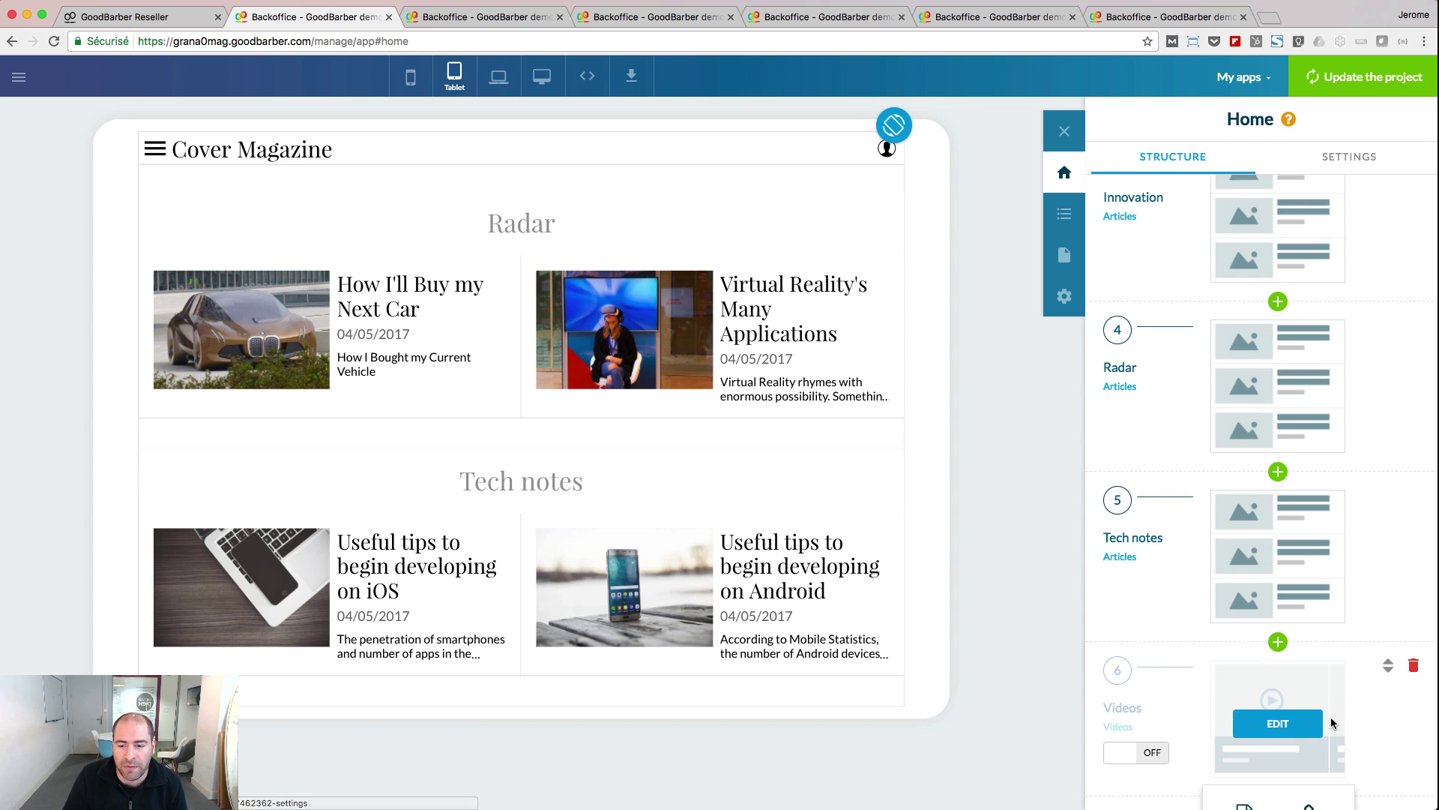
{"action": "scroll", "coordinate": [1330, 717], "scroll_direction": "down", "scroll_amount": 2}
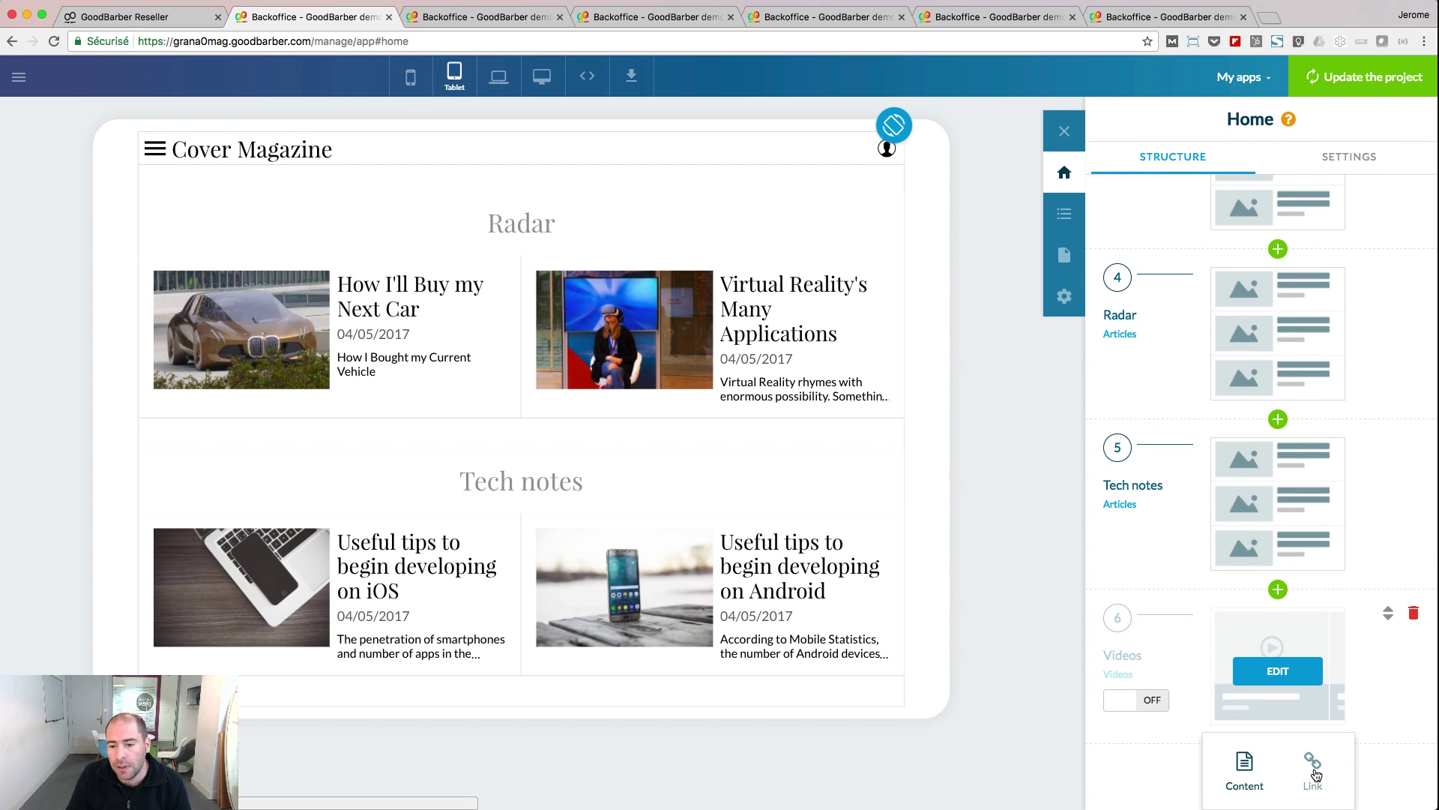
{"action": "left_click", "coordinate": [1313, 772]}
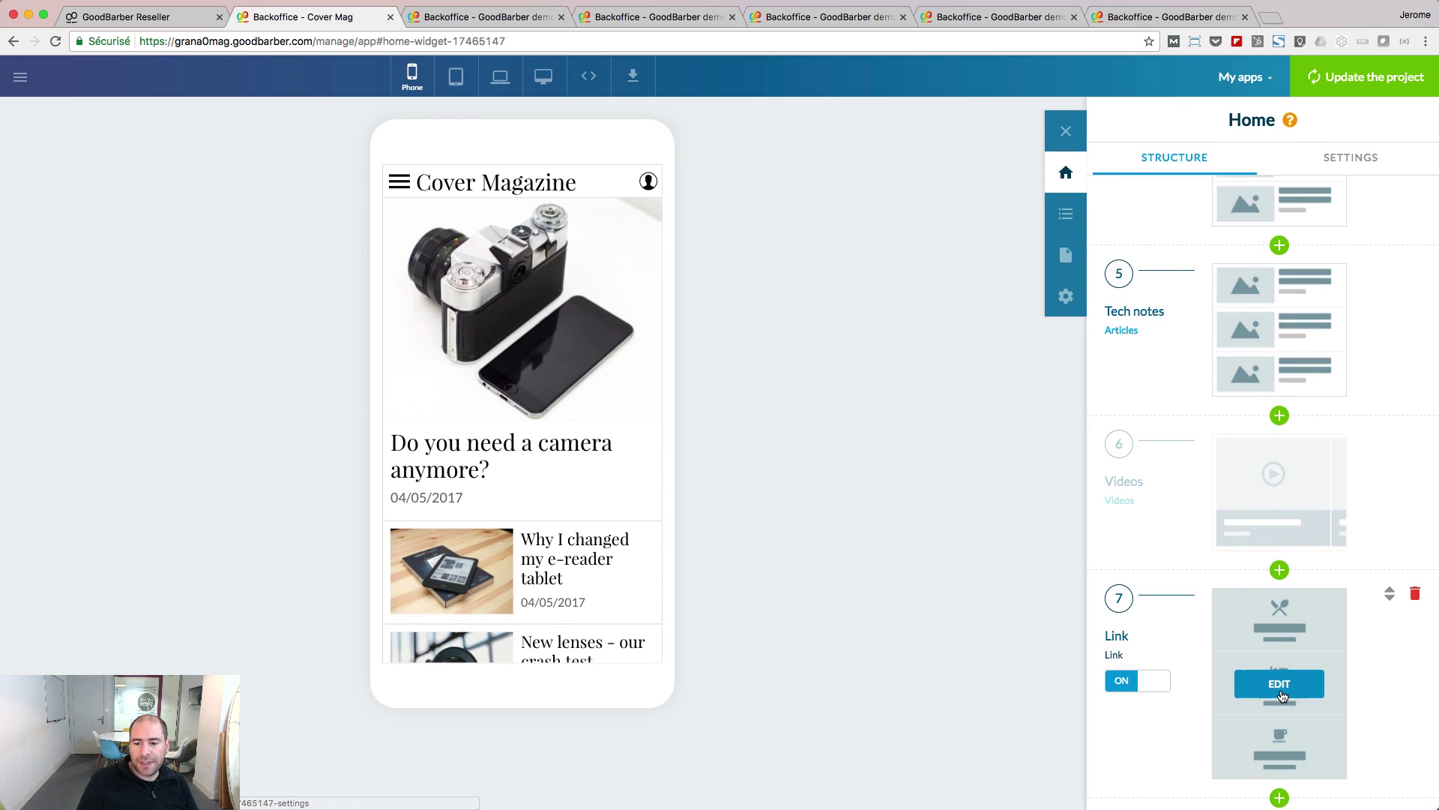
Open the Link widget's editor and add a first link pointing to Contact us
{"action": "left_click", "coordinate": [1279, 684]}
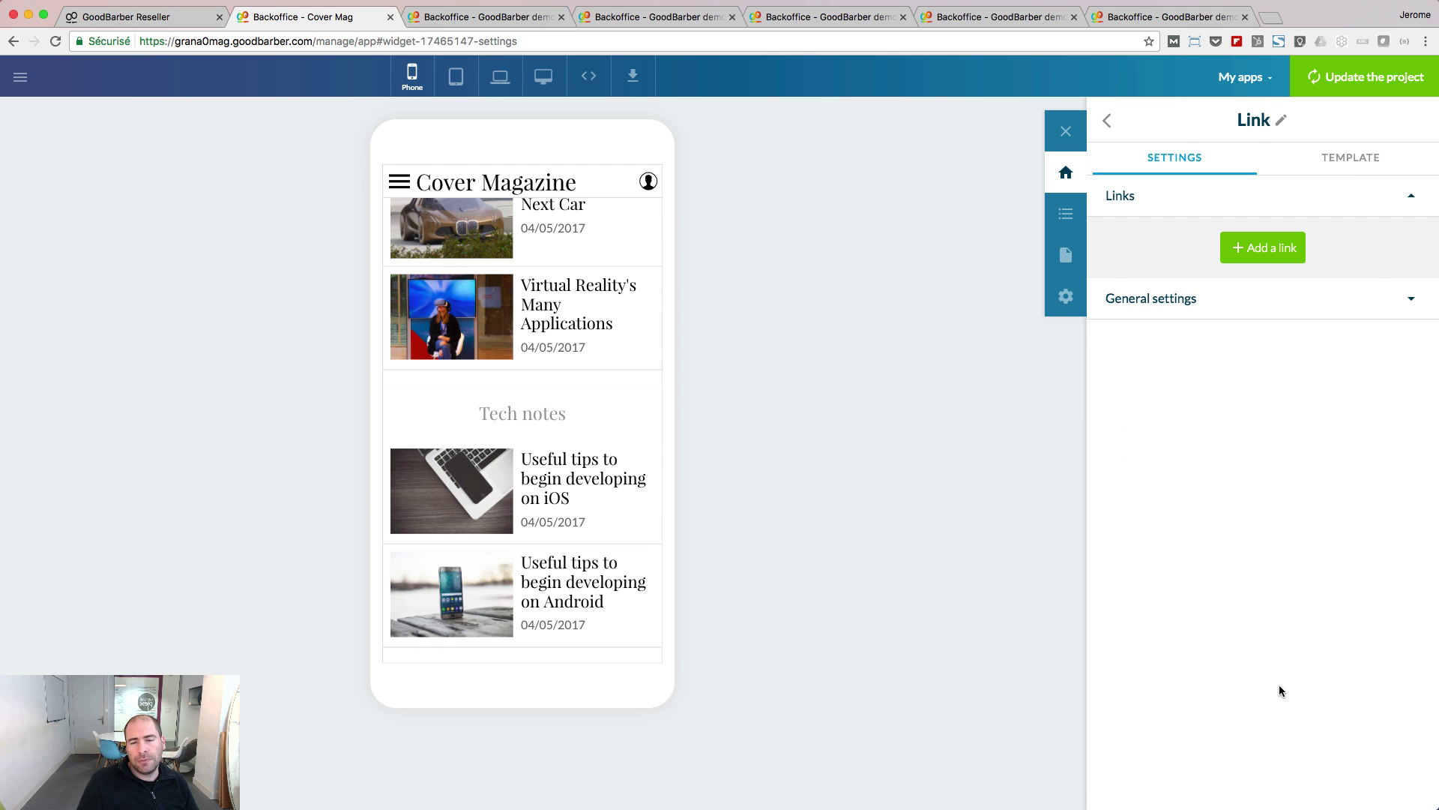
{"action": "left_click", "coordinate": [1266, 247]}
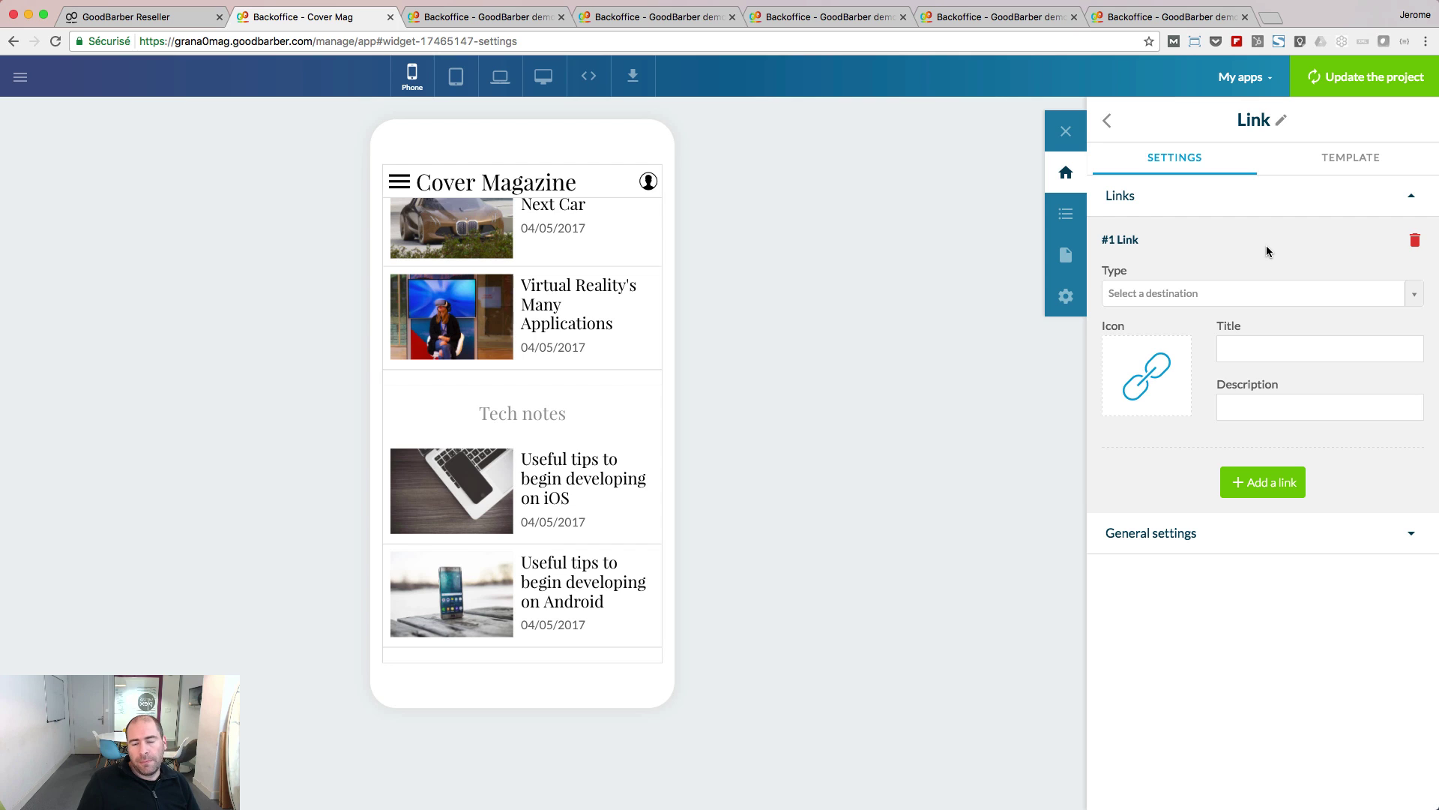
{"action": "left_click", "coordinate": [1152, 289]}
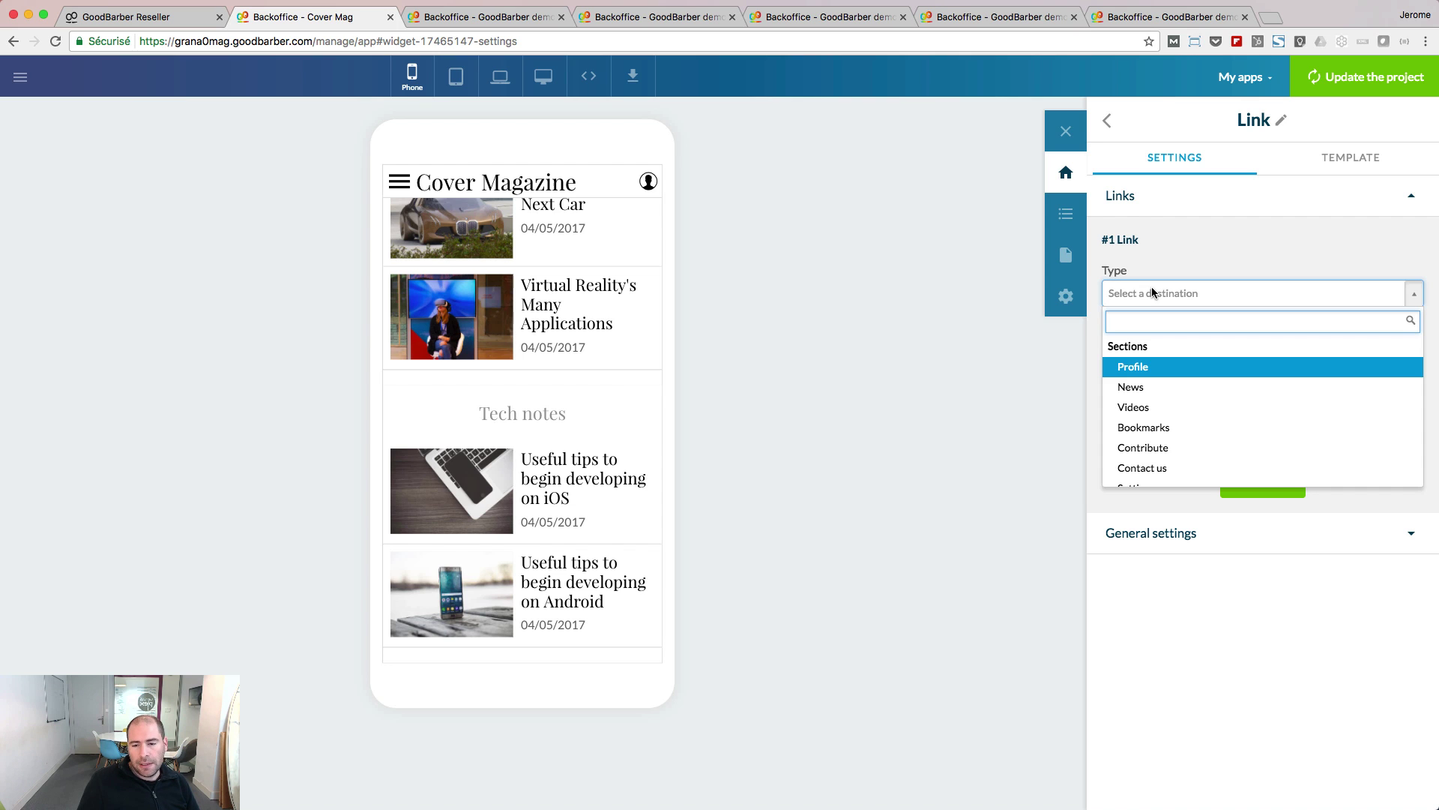
{"action": "left_click", "coordinate": [1165, 470]}
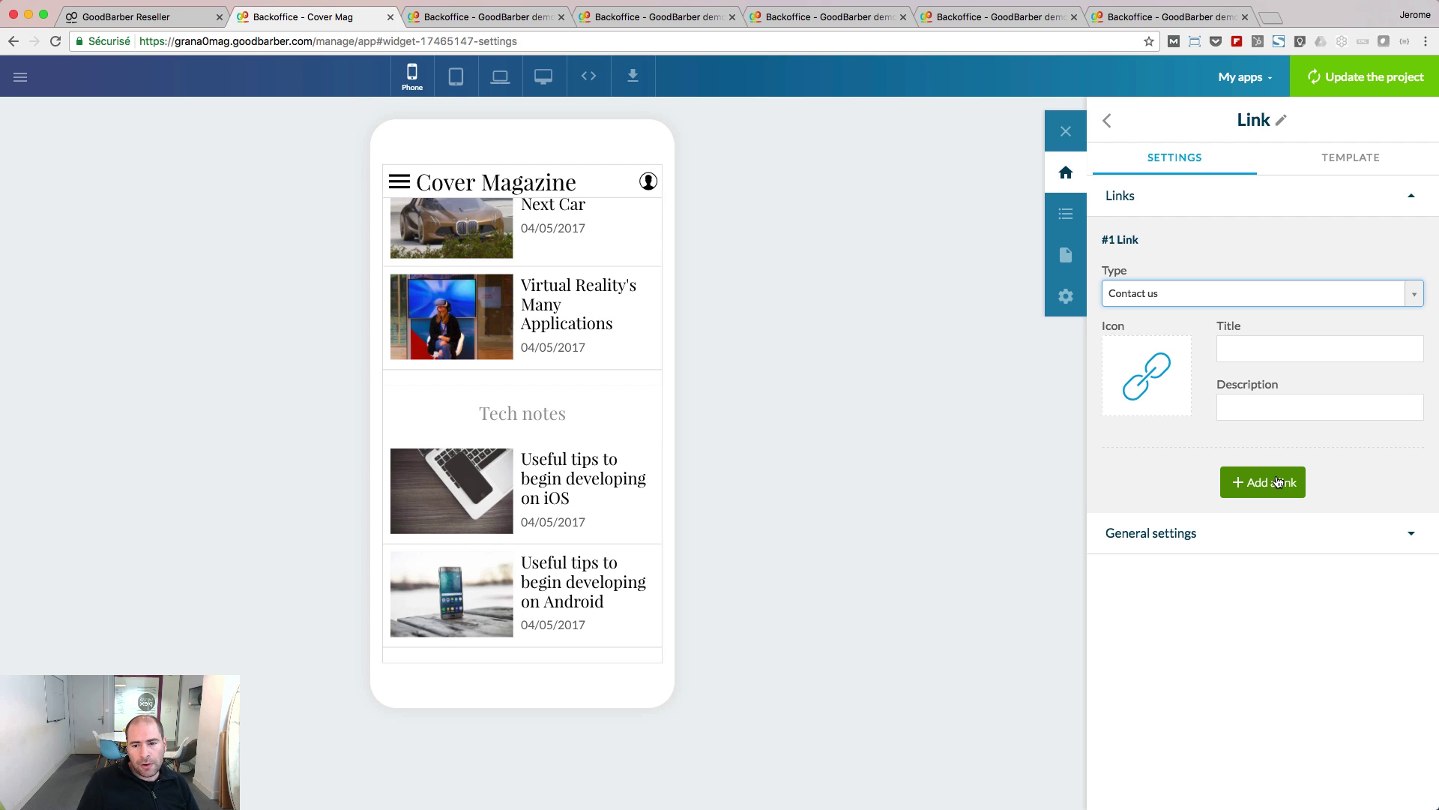
Add a second link set to Send an sms and a third as External link
{"action": "left_click", "coordinate": [1278, 482]}
{"action": "left_click", "coordinate": [1210, 528]}
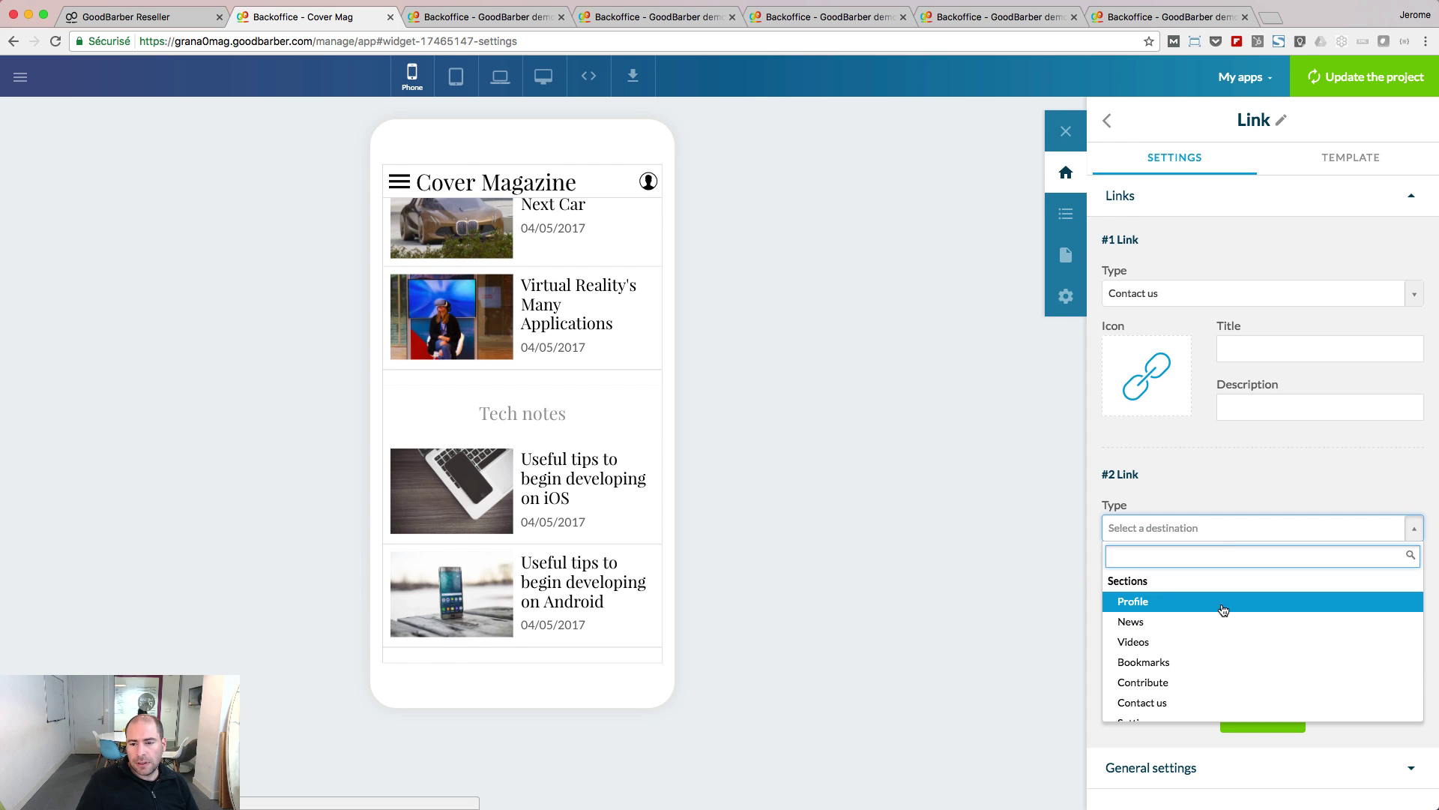
{"action": "scroll", "coordinate": [1246, 685], "scroll_direction": "down", "scroll_amount": 4}
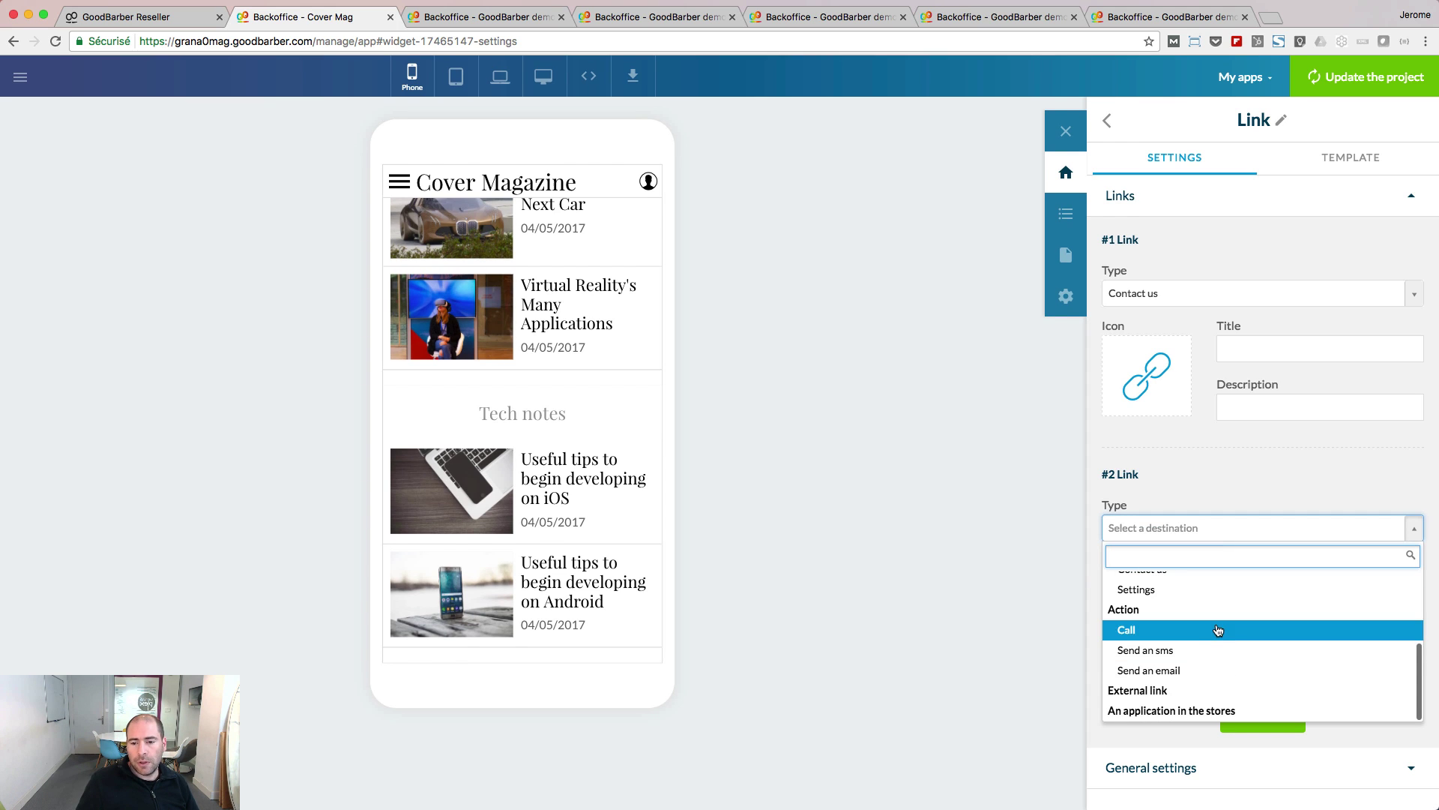
{"action": "left_click", "coordinate": [1206, 651]}
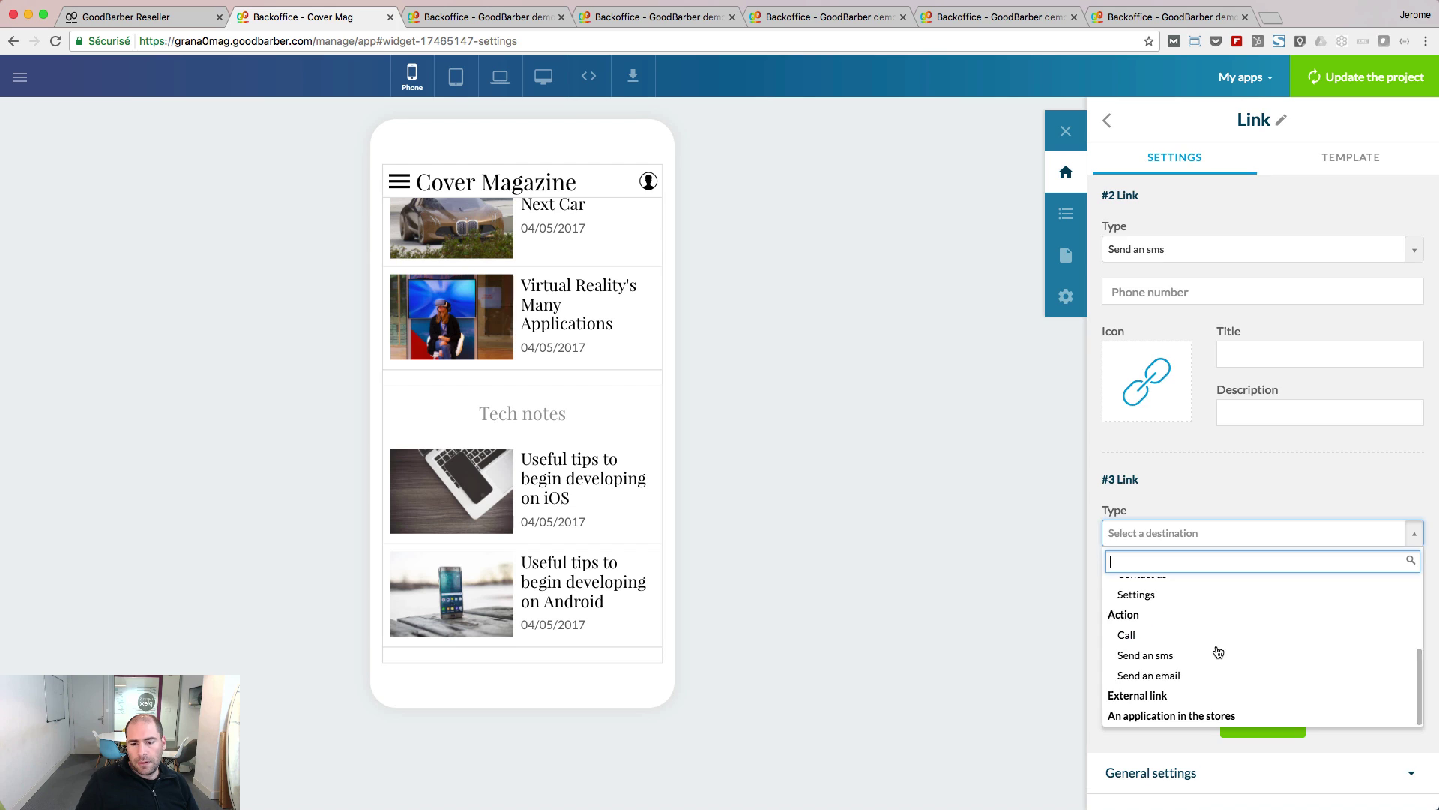
{"action": "left_click", "coordinate": [1212, 697]}
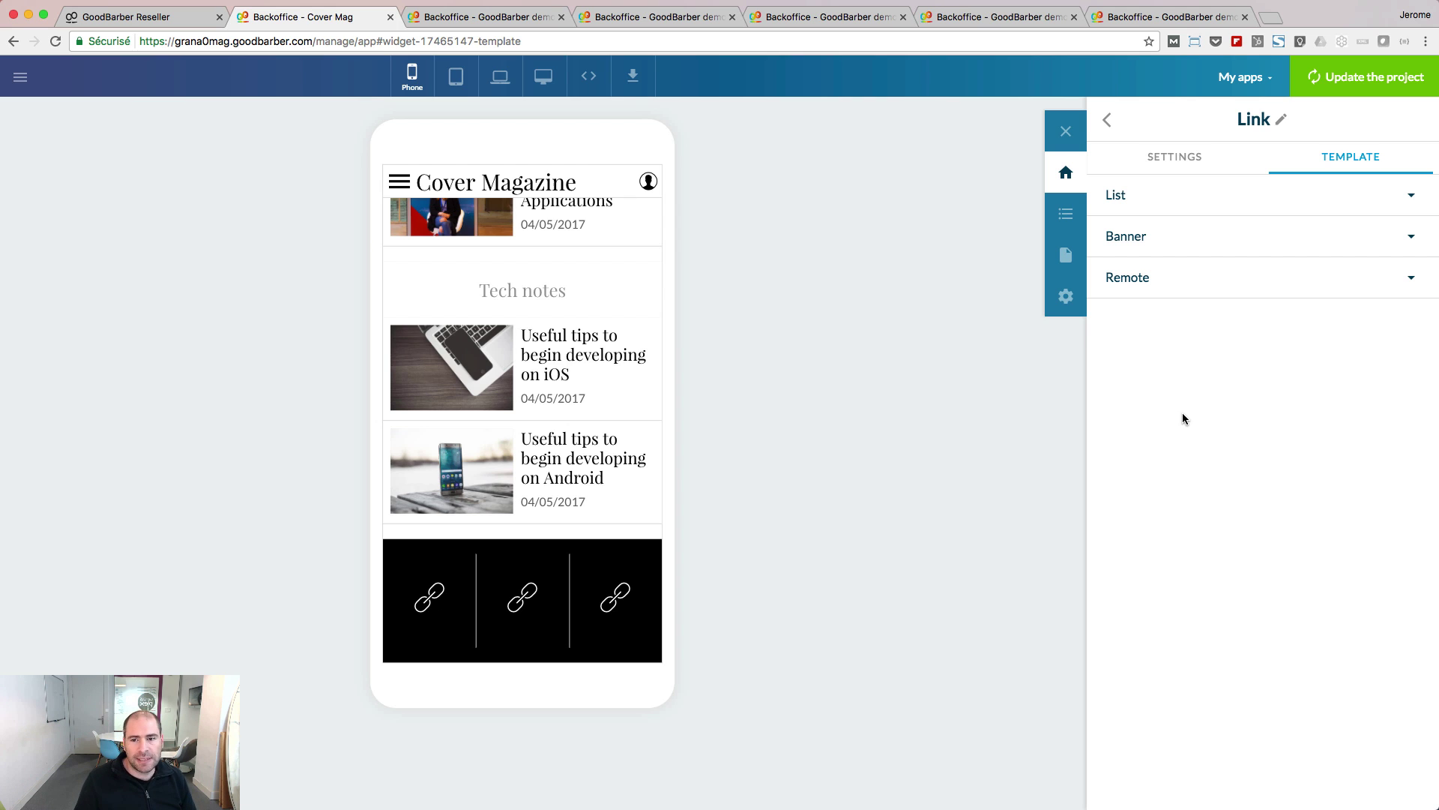
Expand the List, Banner and Remote layout groups for the Link widget without choosing one
{"action": "left_click", "coordinate": [1117, 206]}
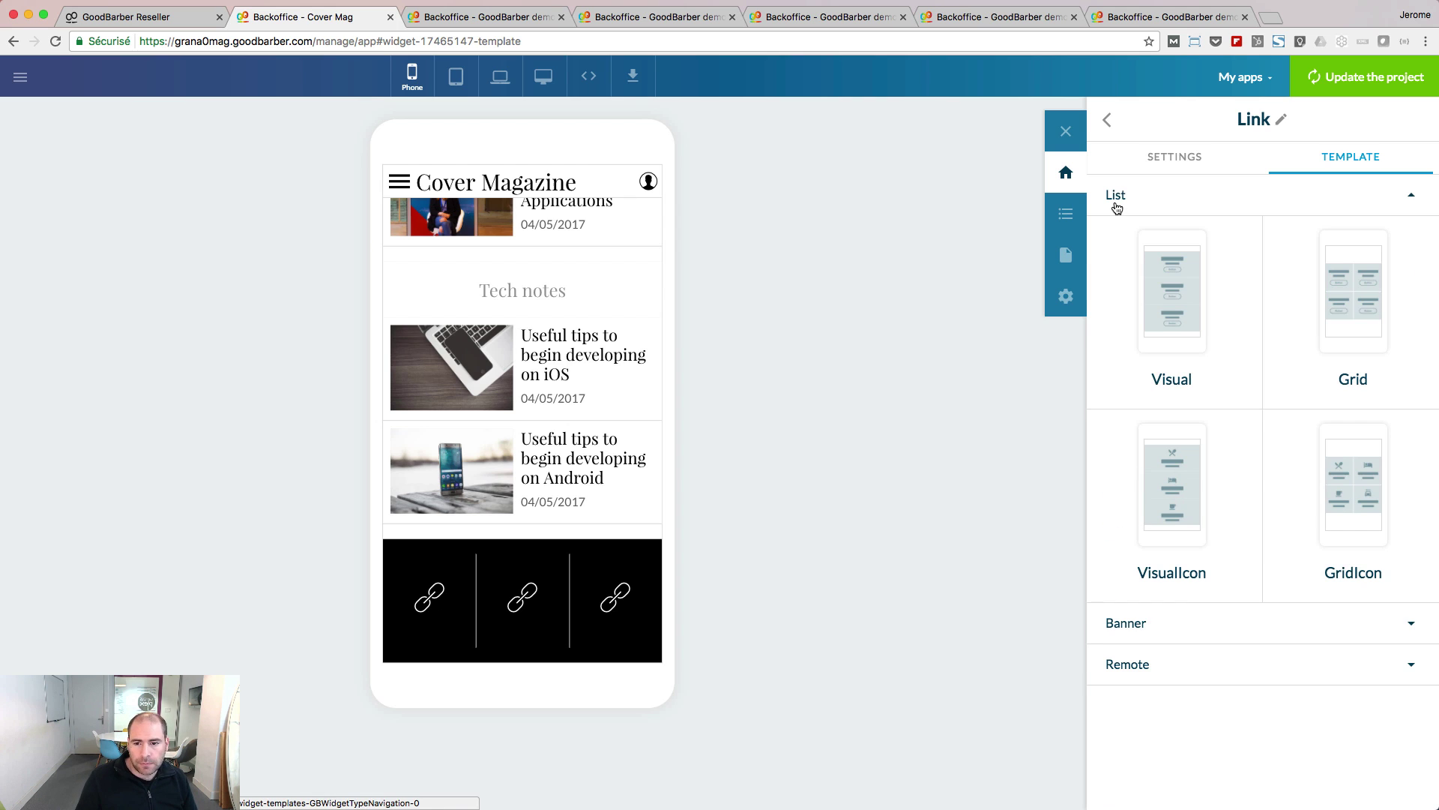
{"action": "left_click", "coordinate": [1136, 625]}
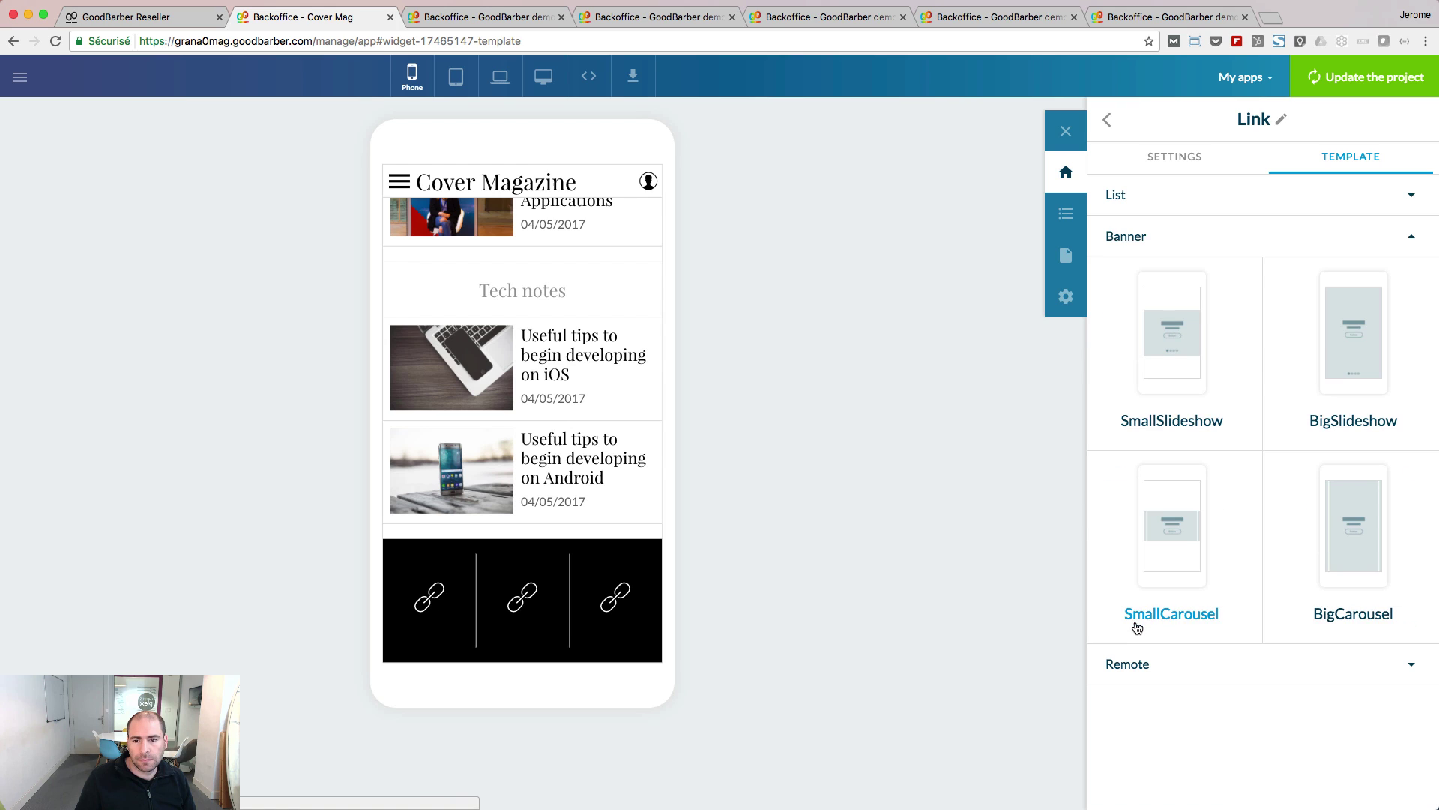
{"action": "left_click", "coordinate": [1128, 665]}
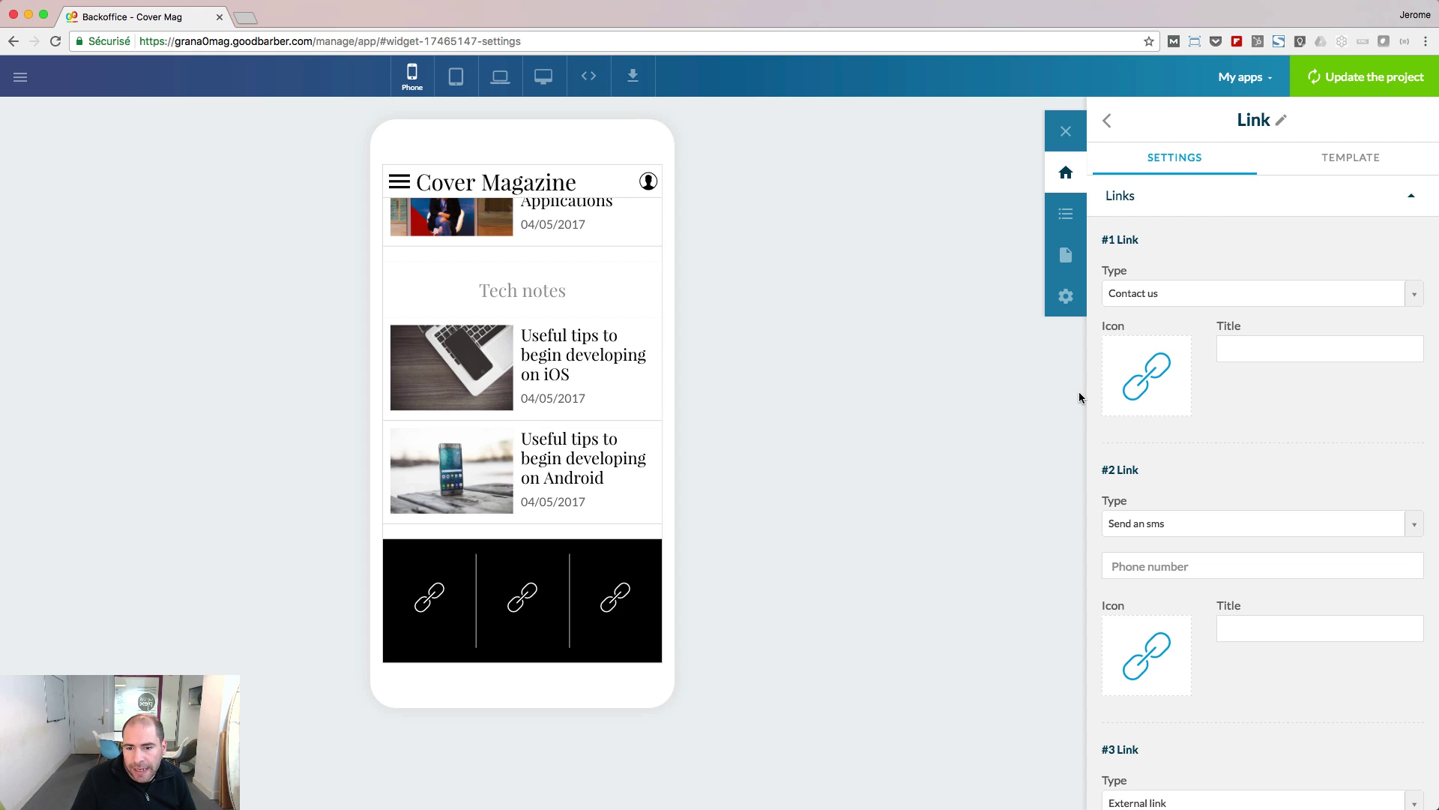
Give the links paper-plane, speech-bubble and helicopter icons, then fill in titles Contact us, Text us, Visit us
{"action": "left_click", "coordinate": [1146, 378]}
{"action": "left_click", "coordinate": [848, 523]}
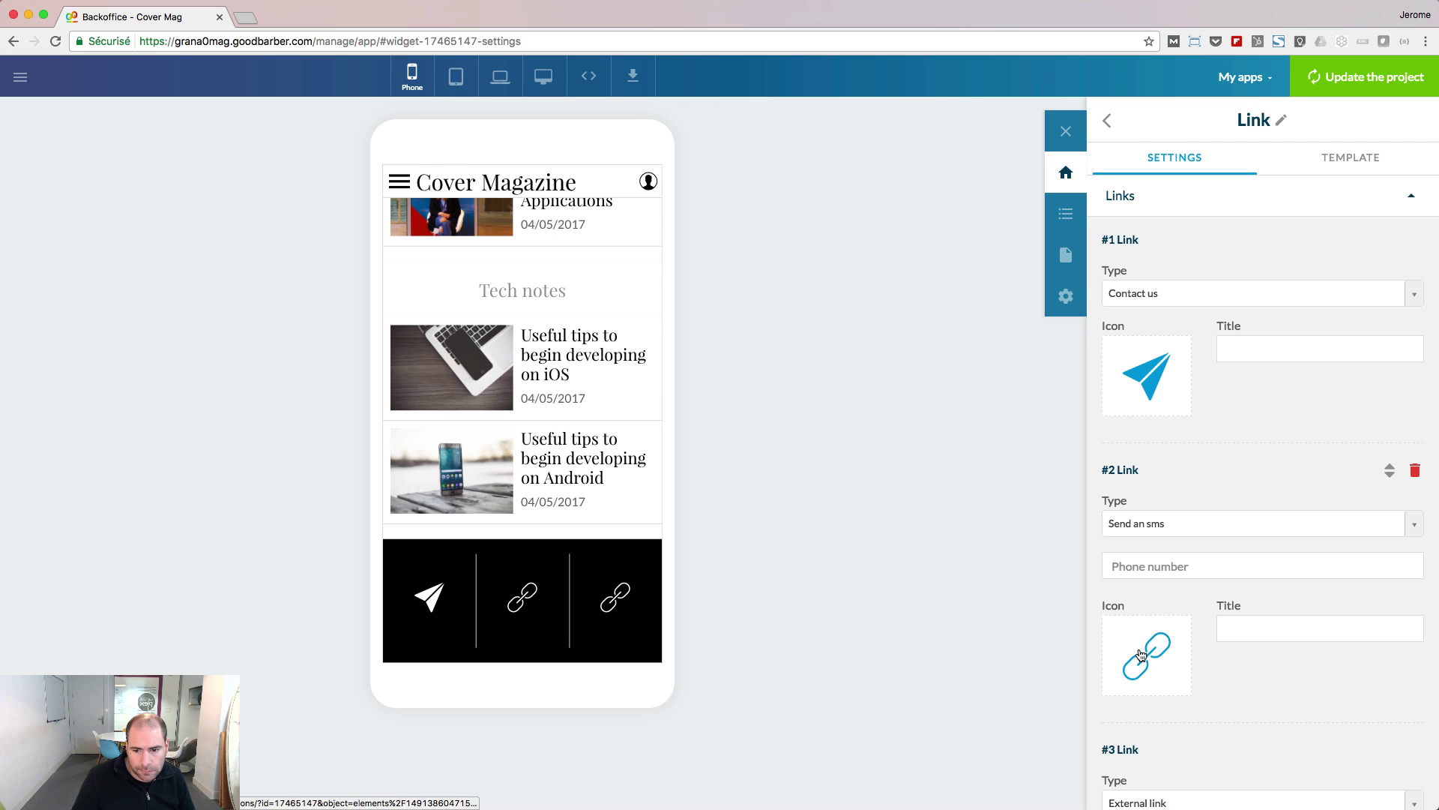
{"action": "left_click", "coordinate": [1141, 655]}
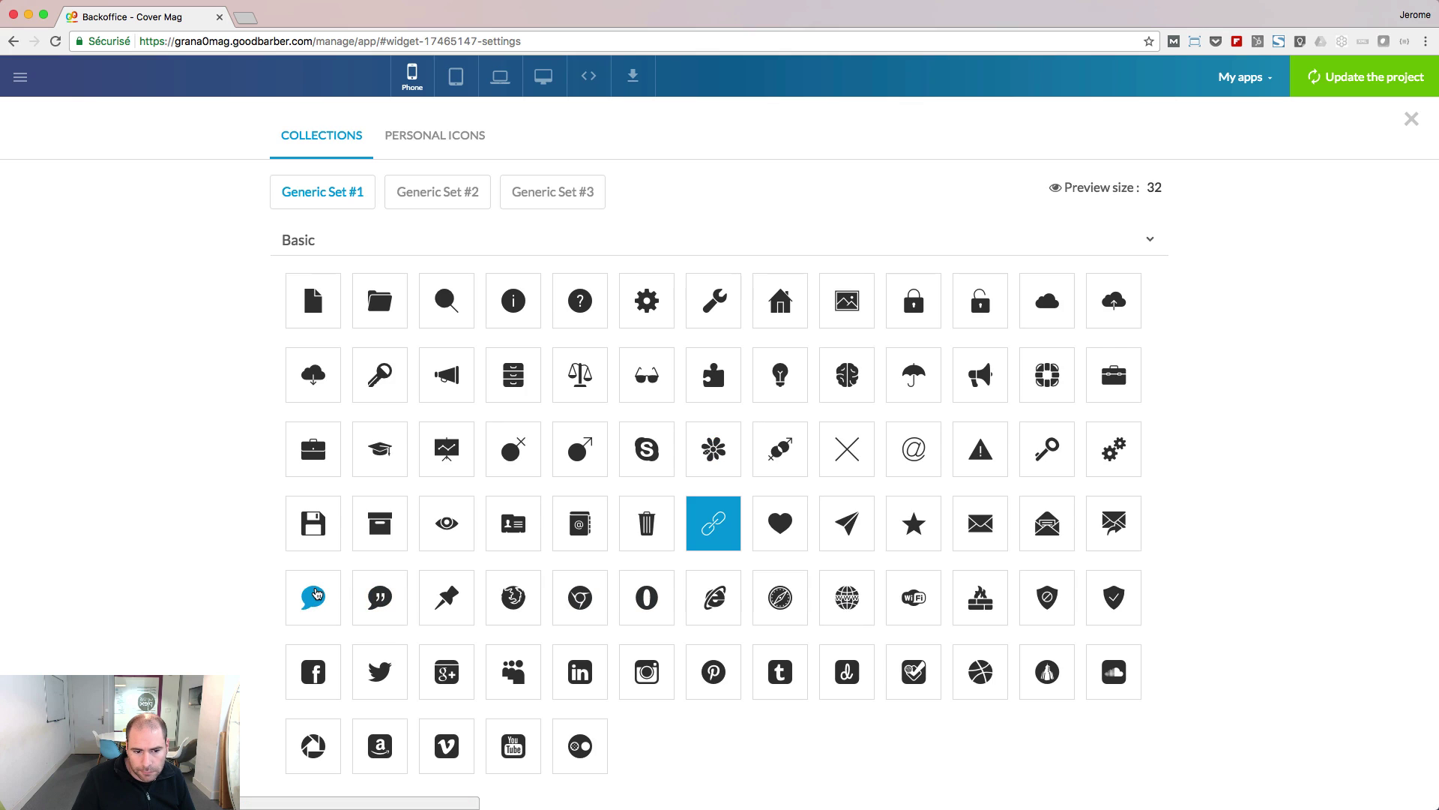
{"action": "left_click", "coordinate": [315, 593]}
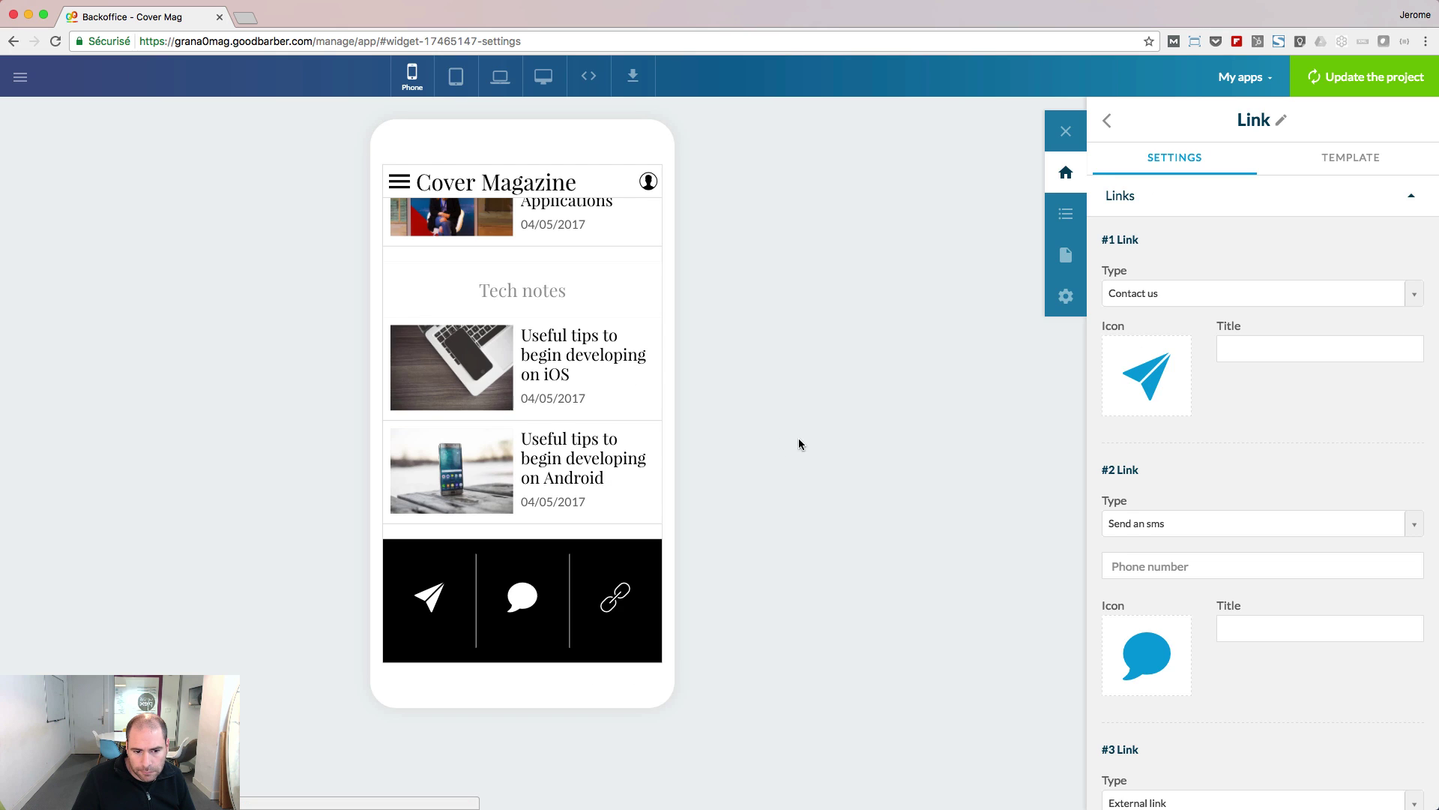
{"action": "left_click", "coordinate": [1162, 584]}
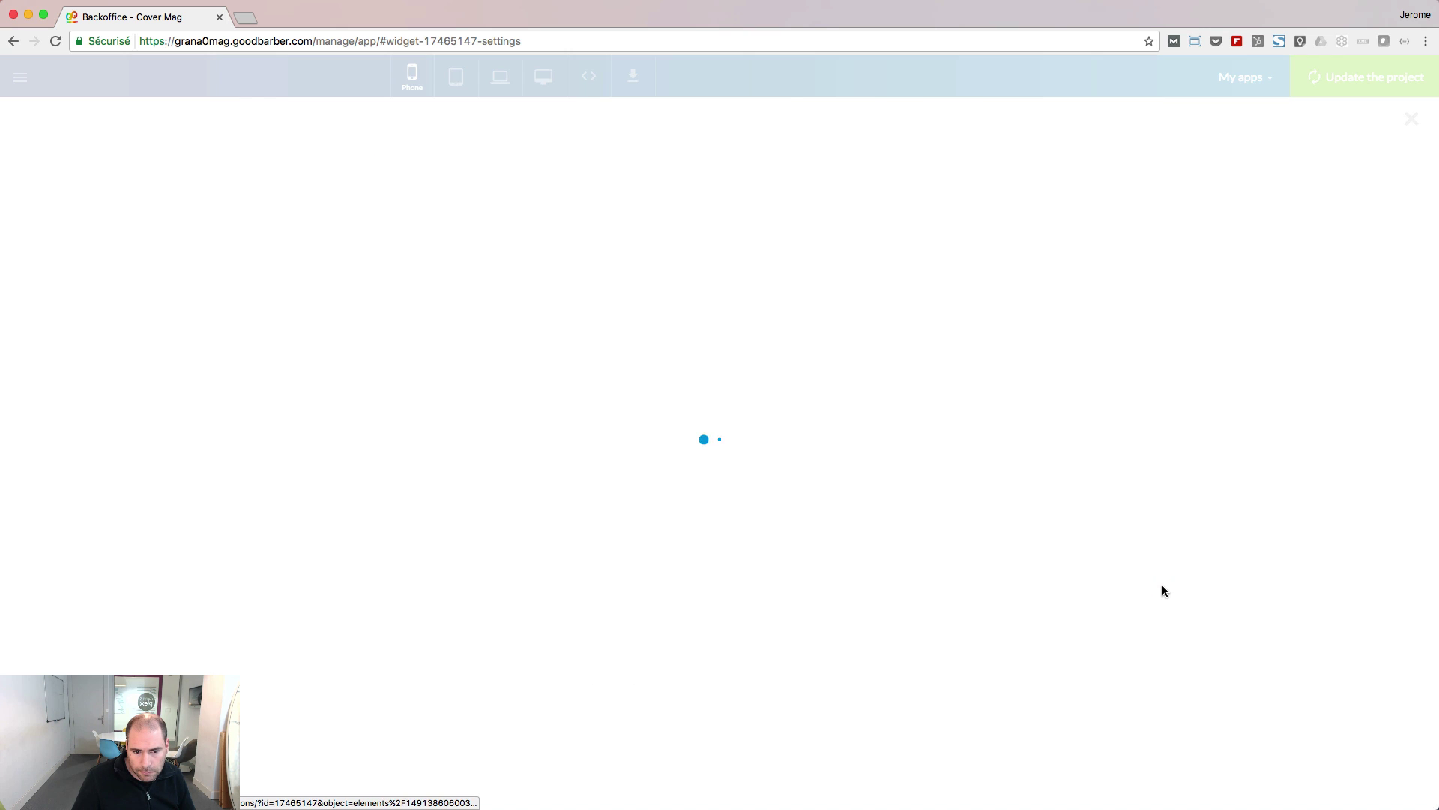
{"action": "left_click", "coordinate": [635, 387]}
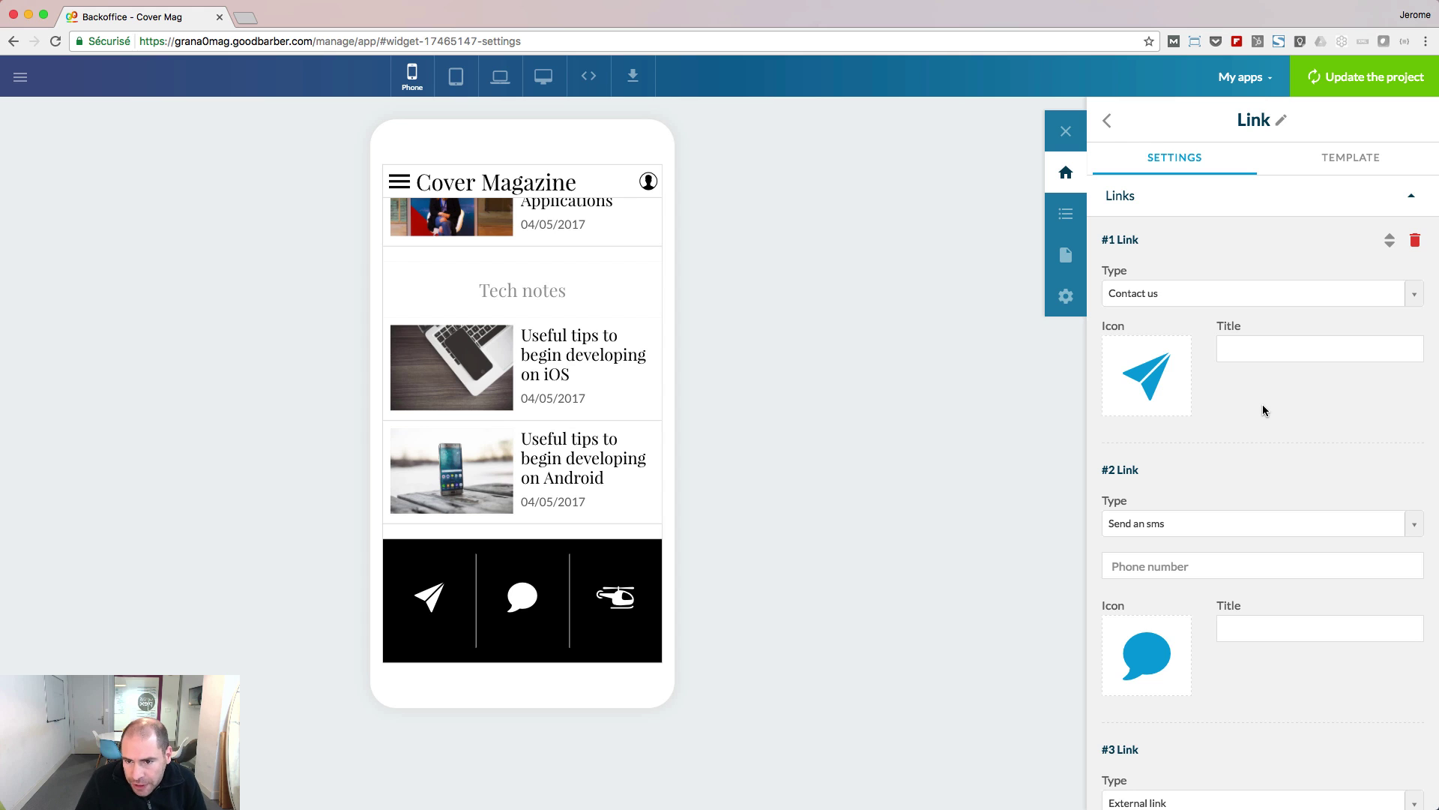
{"action": "left_click", "coordinate": [1267, 351]}
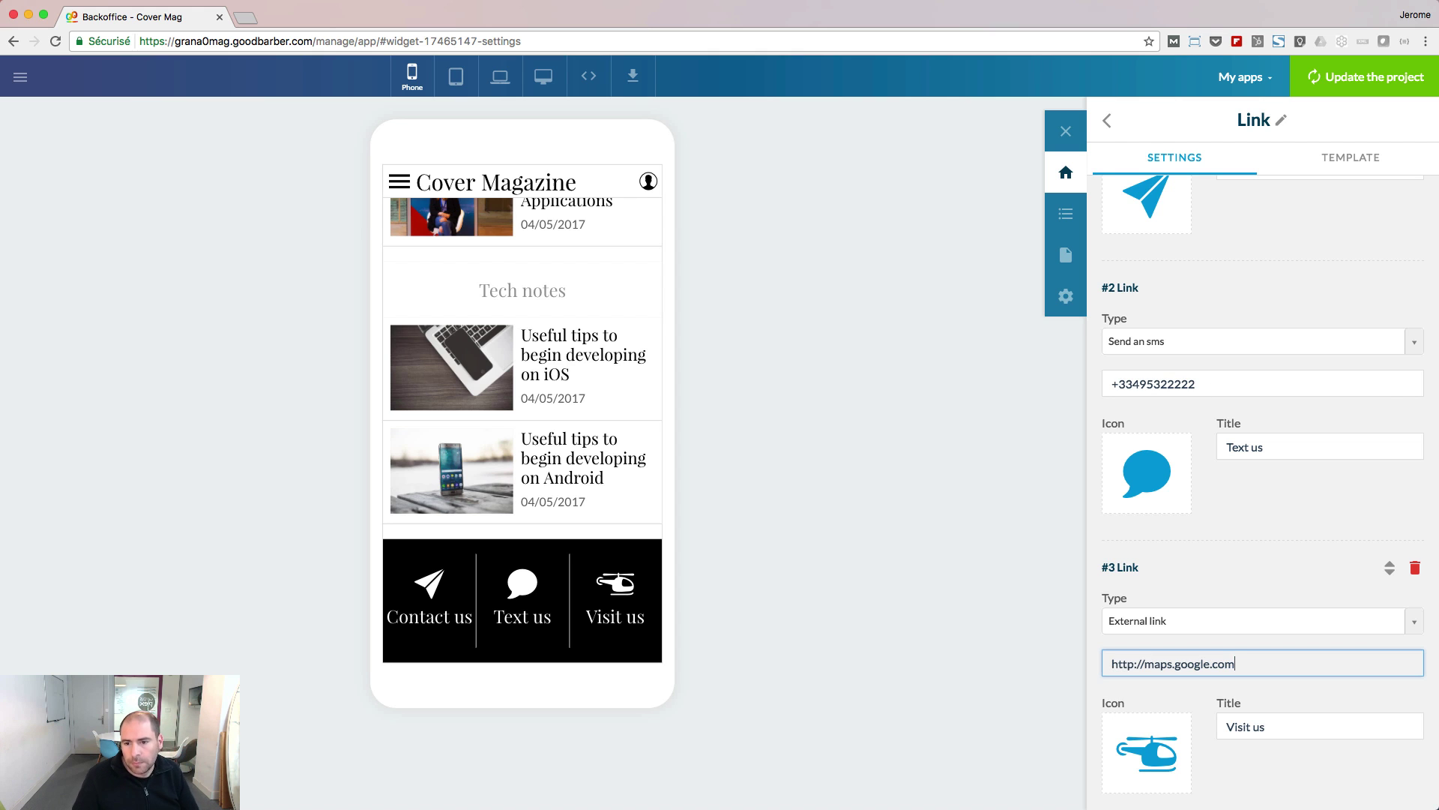
{"action": "scroll", "coordinate": [1338, 514], "scroll_direction": "down", "scroll_amount": 3}
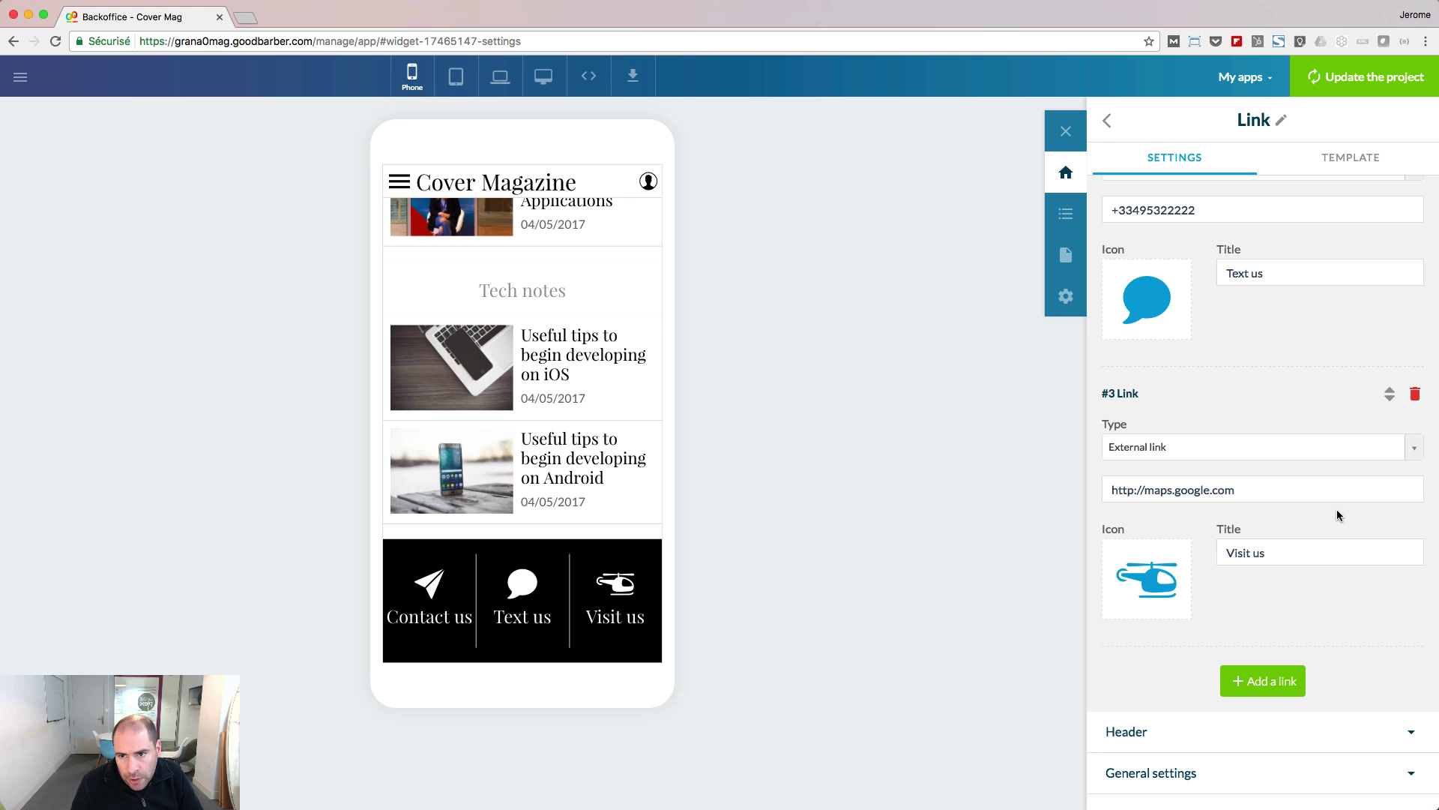
In the Link widget's General settings, set the background colour to white #FFFFFF
{"action": "left_click", "coordinate": [1139, 732]}
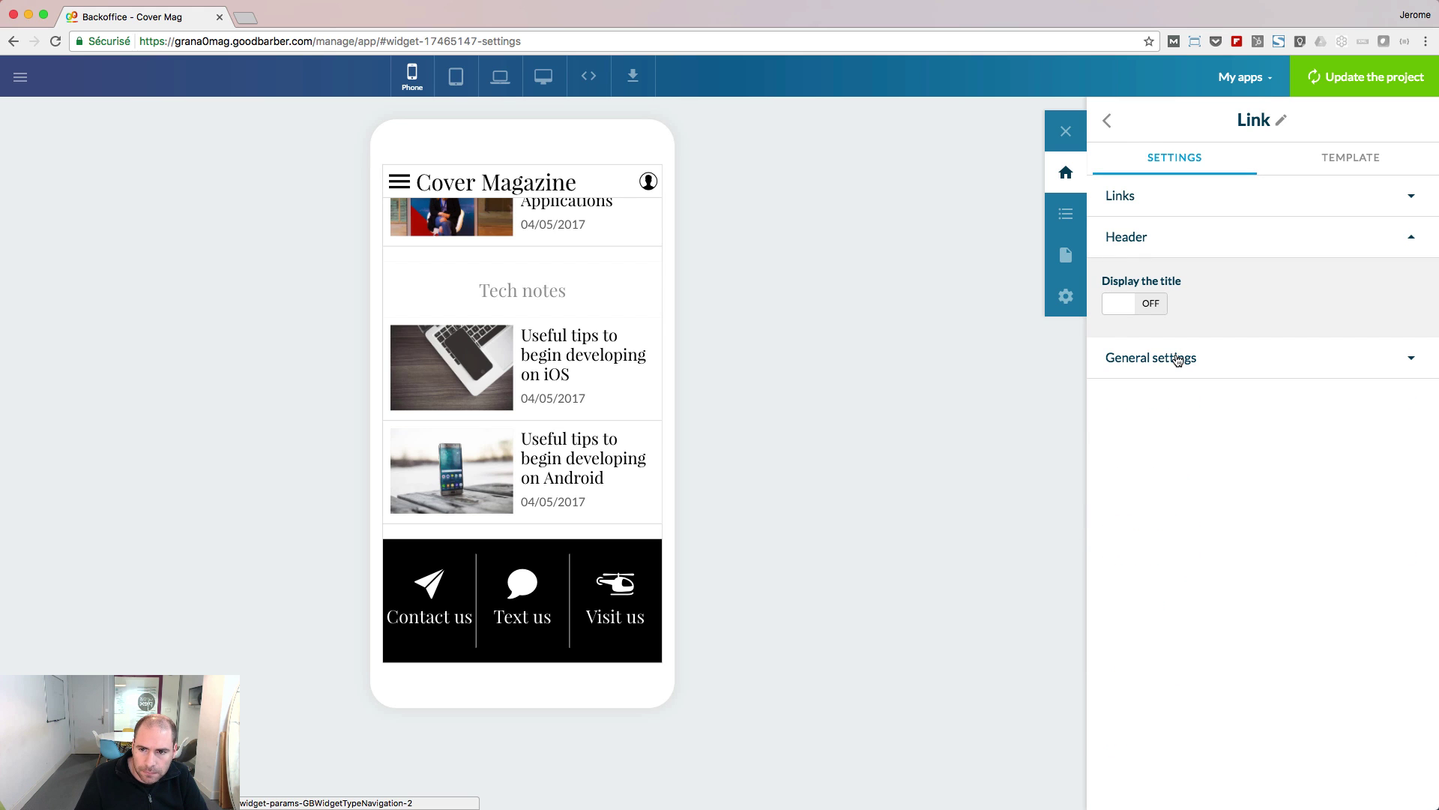
{"action": "left_click", "coordinate": [1178, 360]}
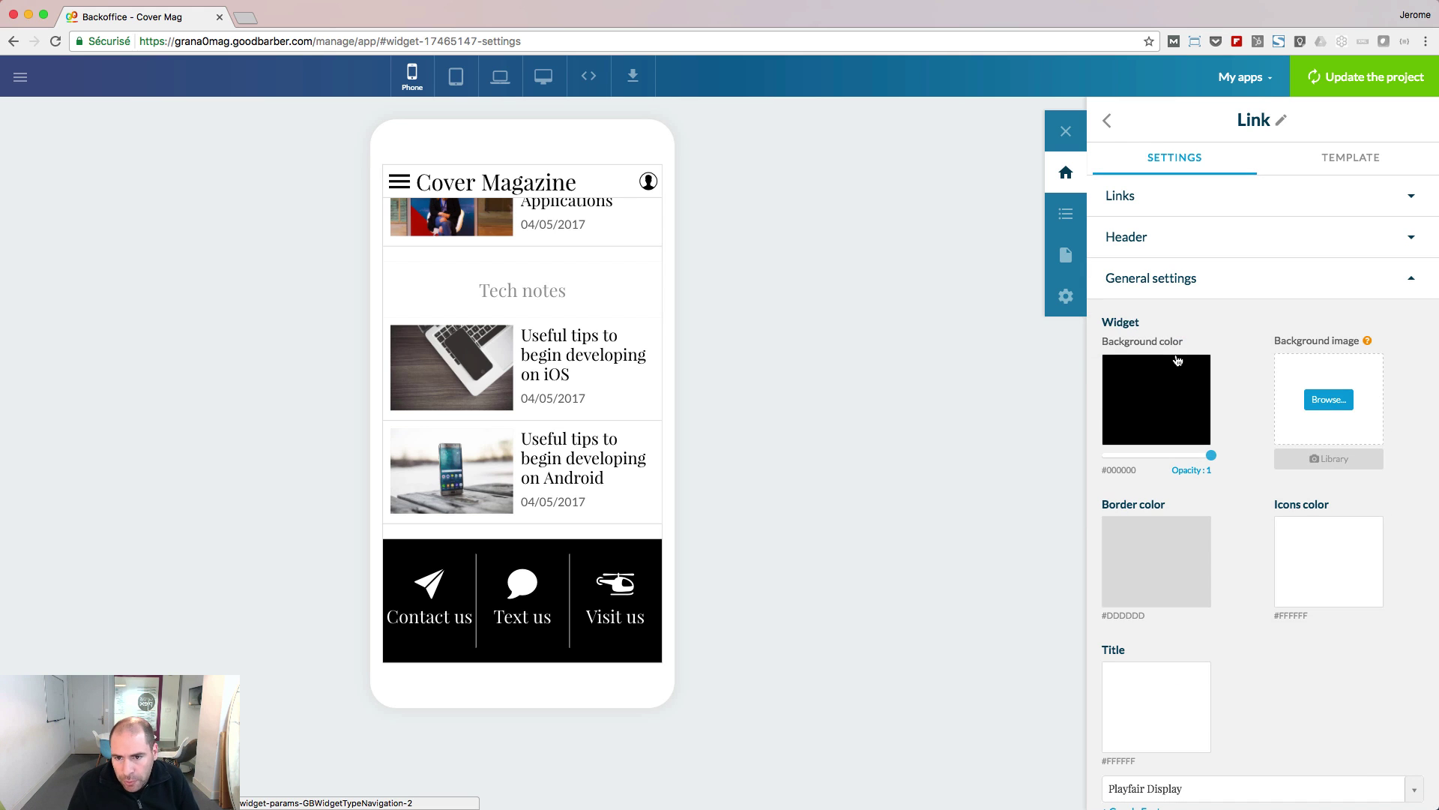
{"action": "left_click", "coordinate": [1172, 384]}
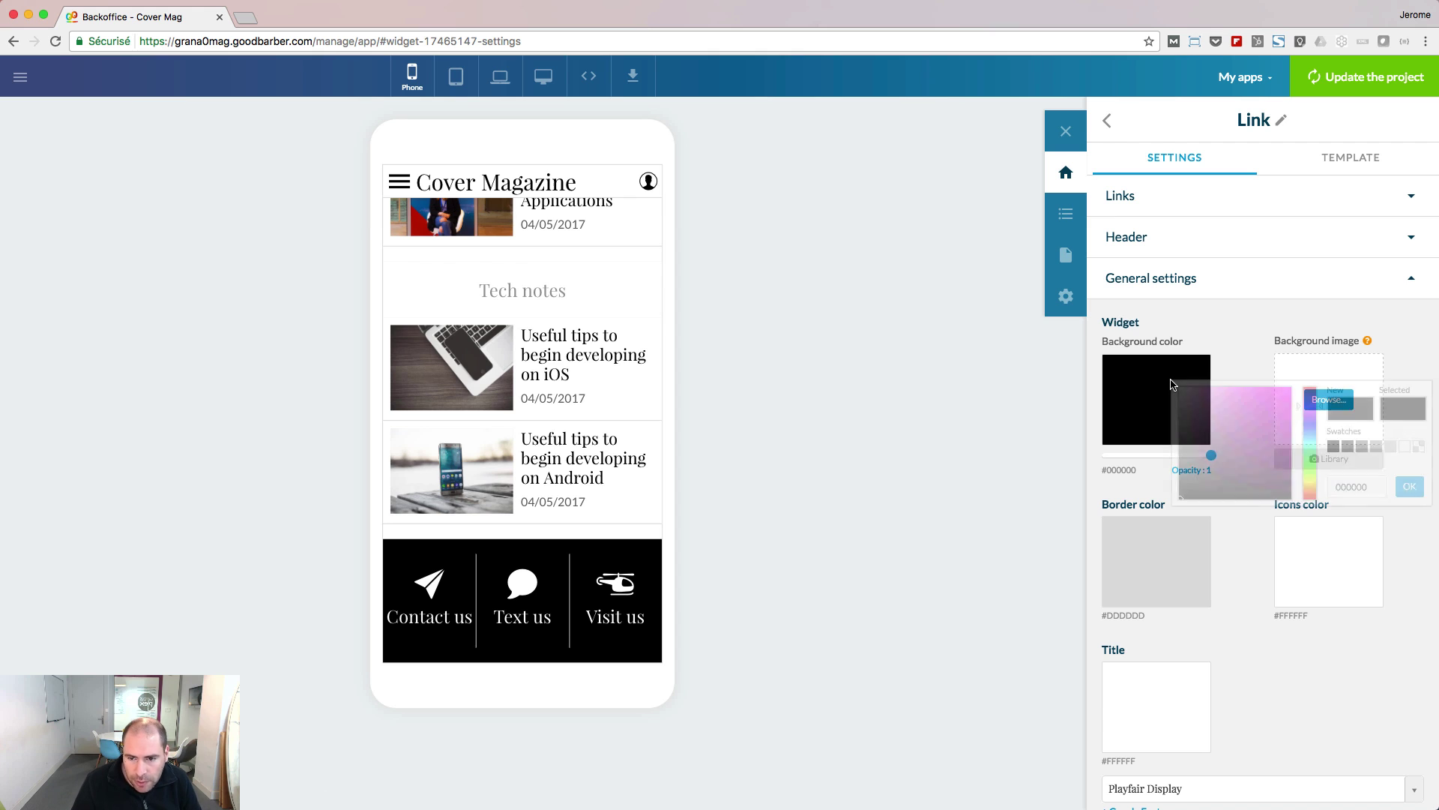
{"action": "left_click", "coordinate": [1404, 446]}
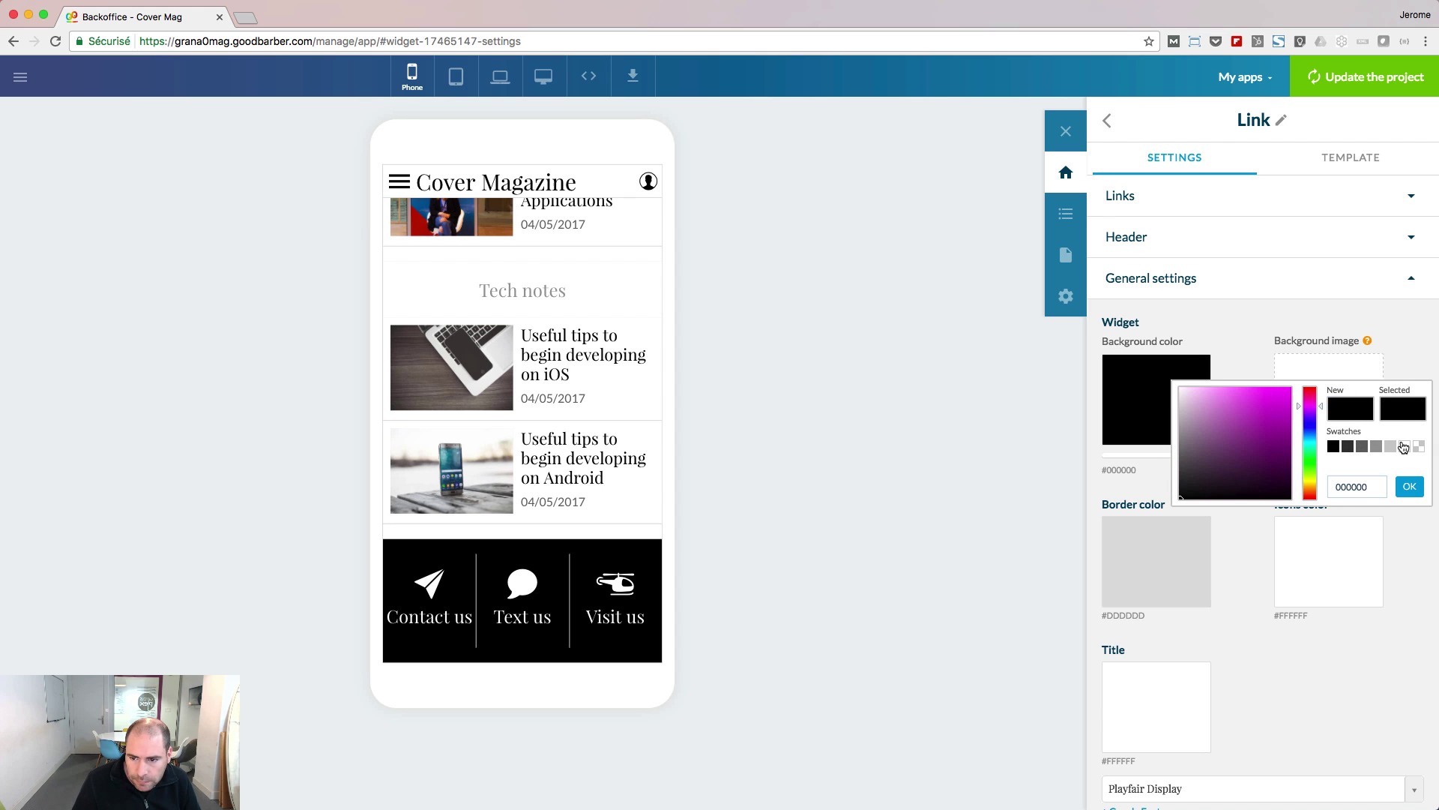
{"action": "left_click", "coordinate": [1409, 487]}
Set the link titles to grey #999999 and the icons to dark #333333
{"action": "left_click", "coordinate": [1158, 561]}
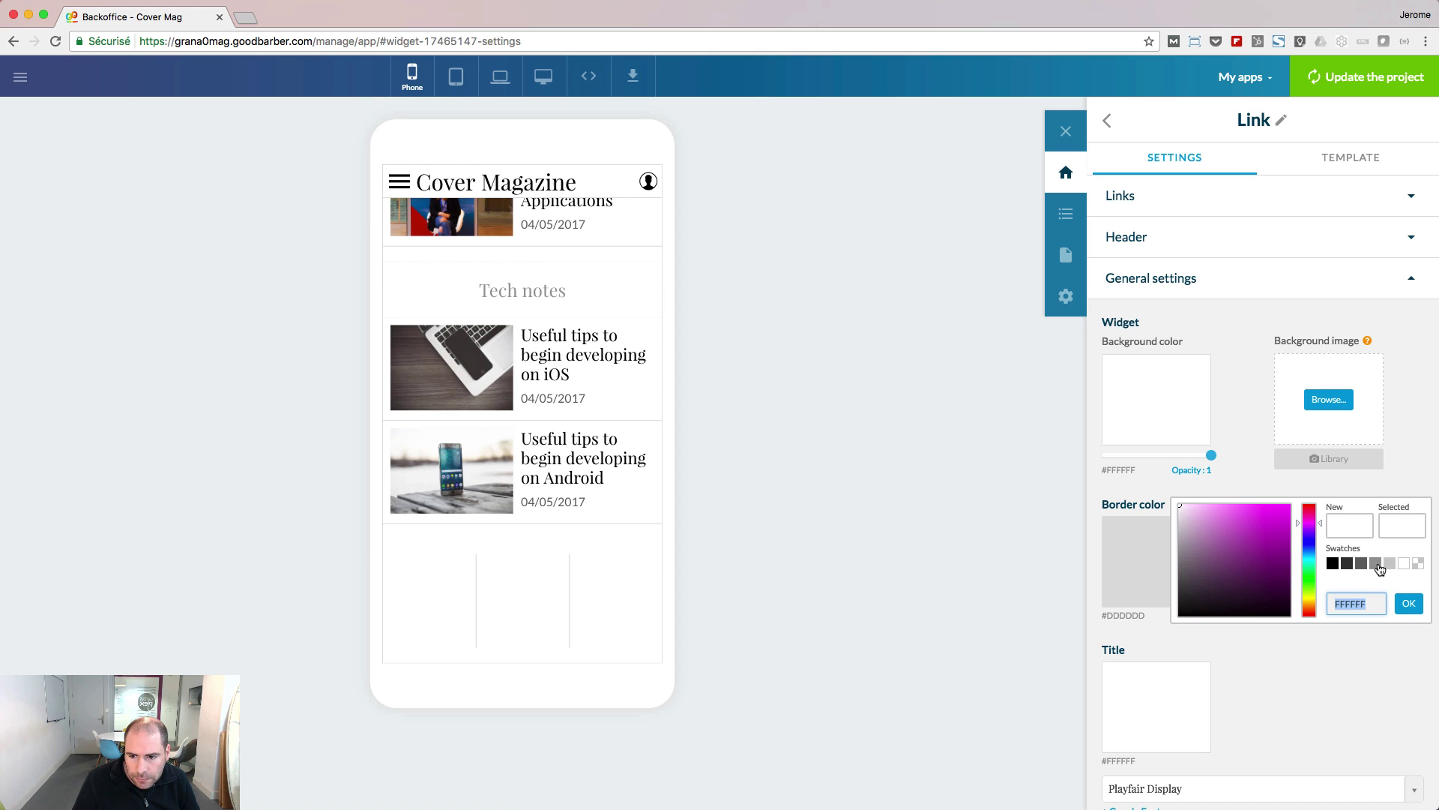
{"action": "left_click", "coordinate": [1376, 564]}
{"action": "left_click", "coordinate": [1408, 603]}
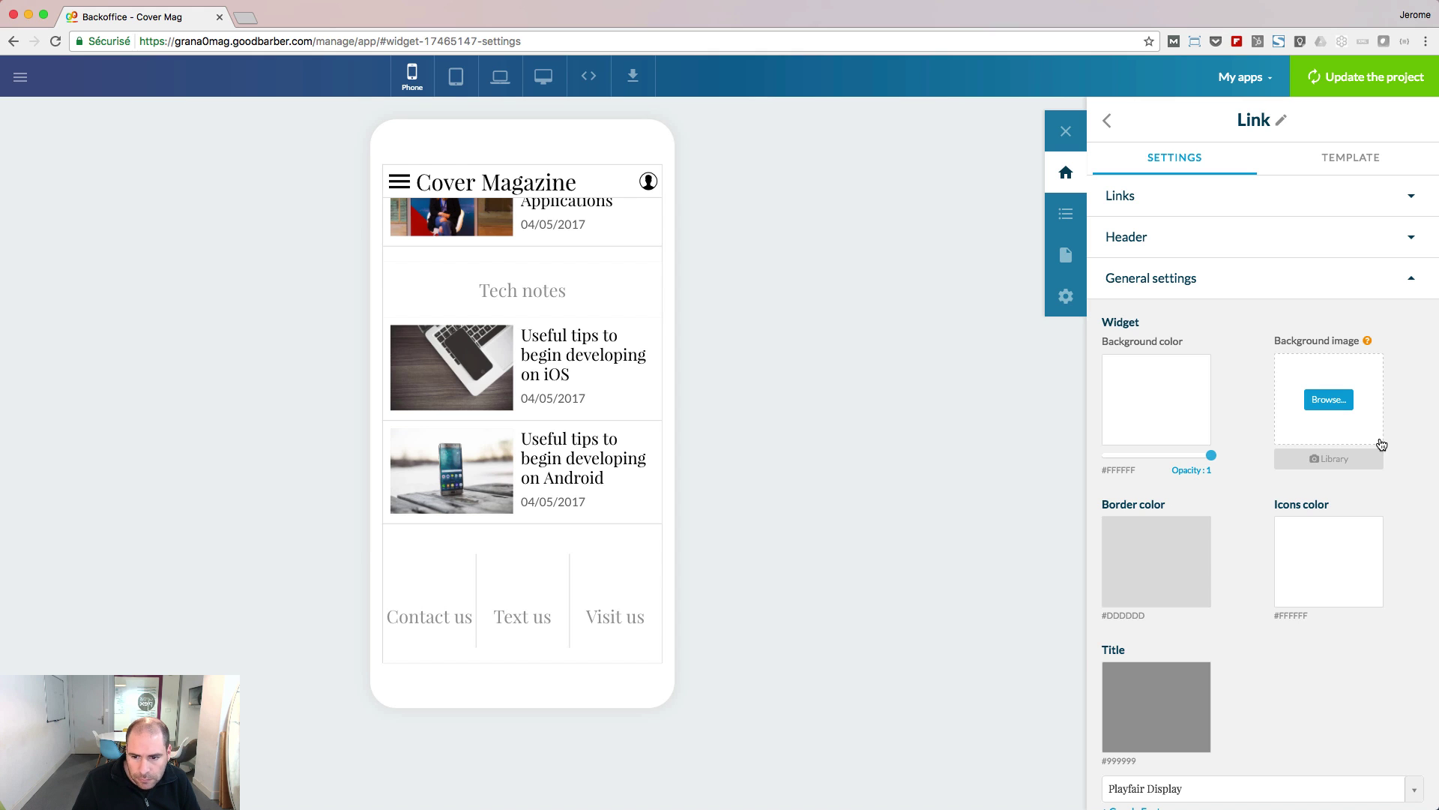
{"action": "left_click", "coordinate": [1354, 564]}
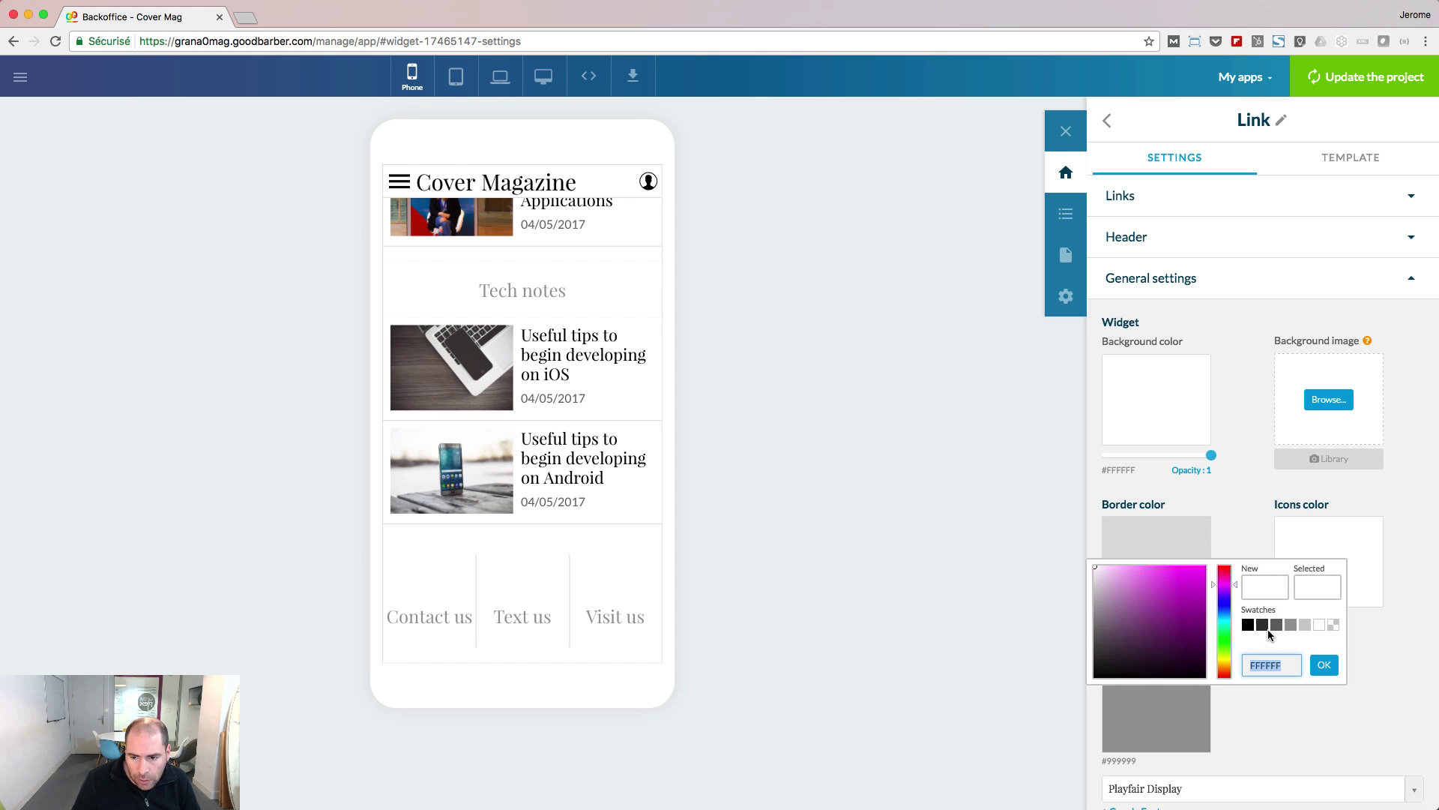
{"action": "left_click", "coordinate": [1264, 627]}
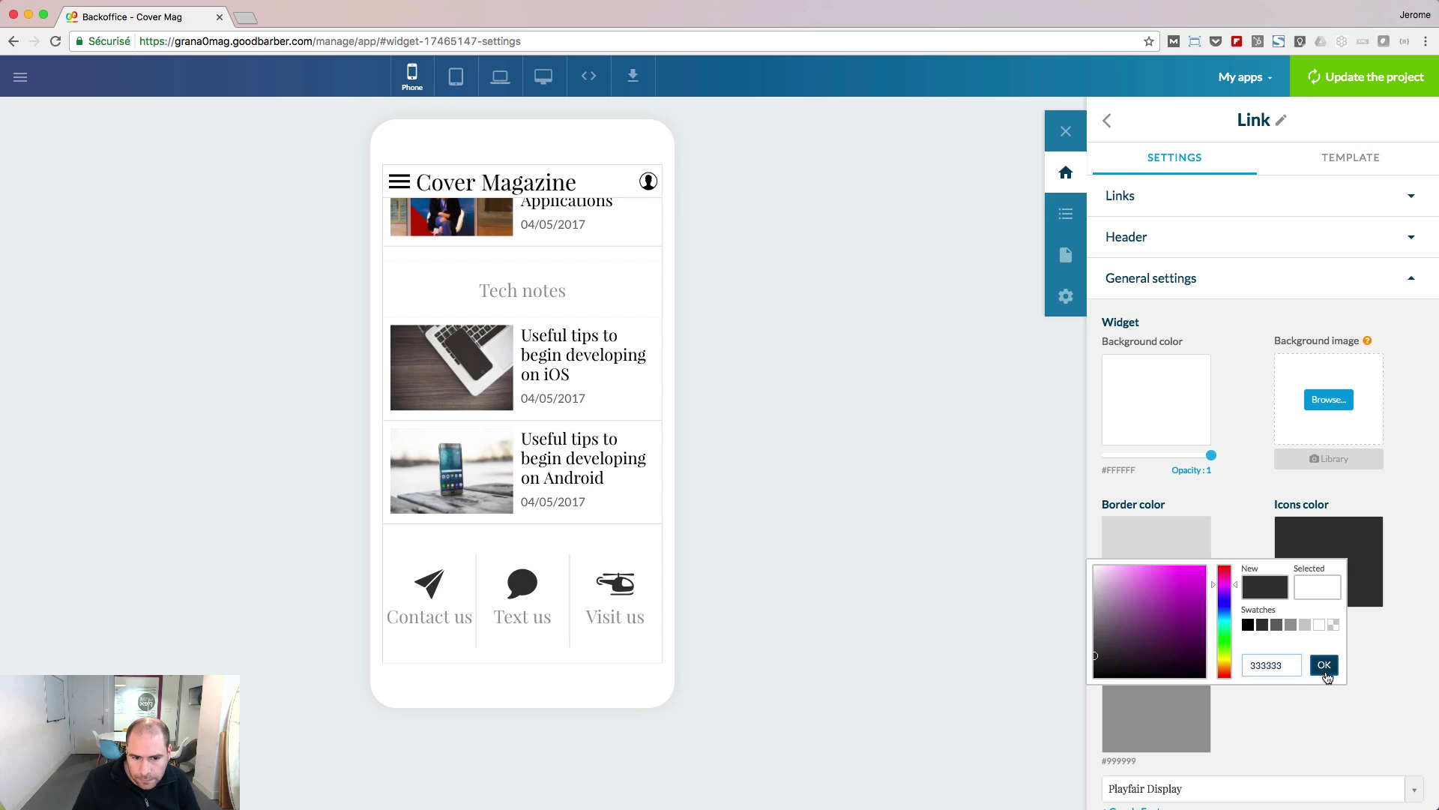